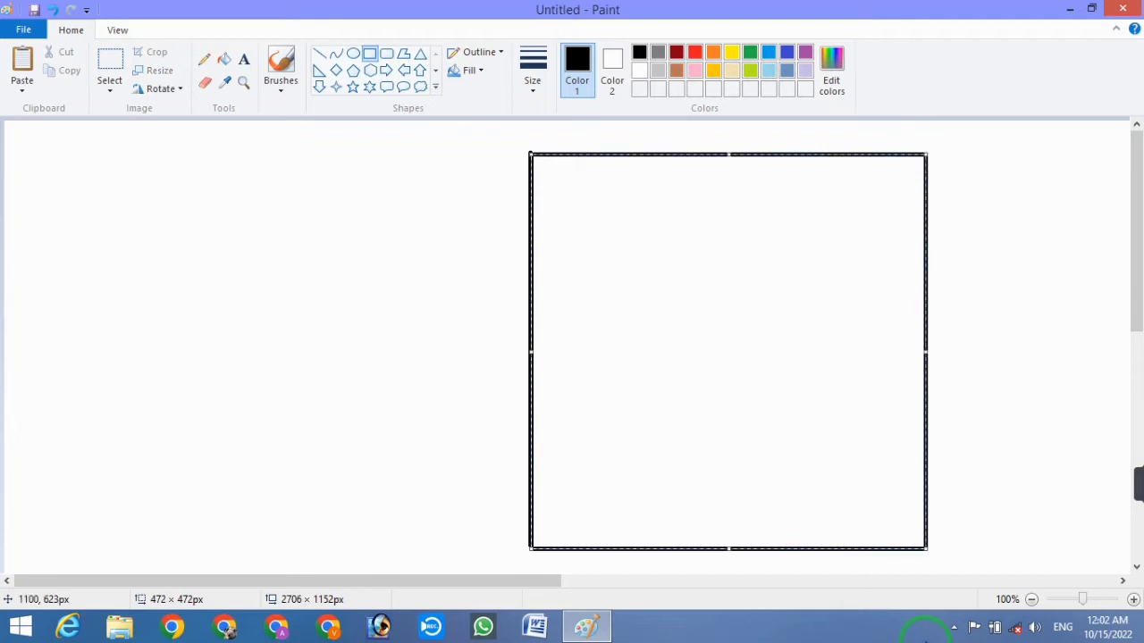
# Move the 472 × 472 px square so the vertical line bisects it, and draw a horizontal line across its middle
pyautogui.moveTo(758, 281); pyautogui.dragTo(608, 288)
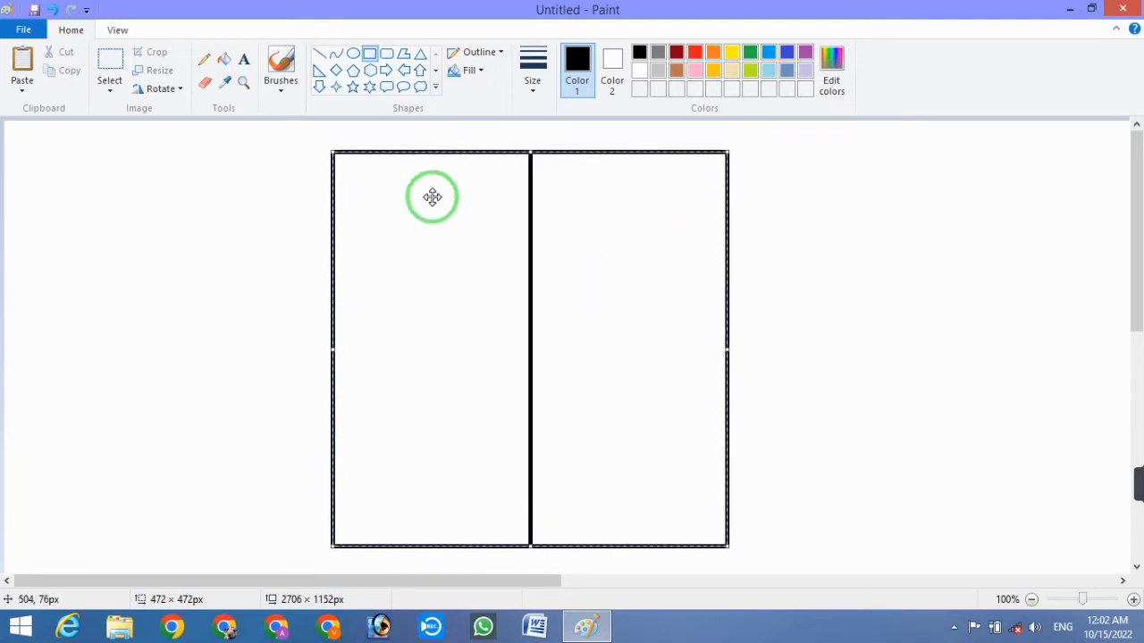
pyautogui.moveTo(317, 349); pyautogui.dragTo(305, 350)
pyautogui.click(319, 53)
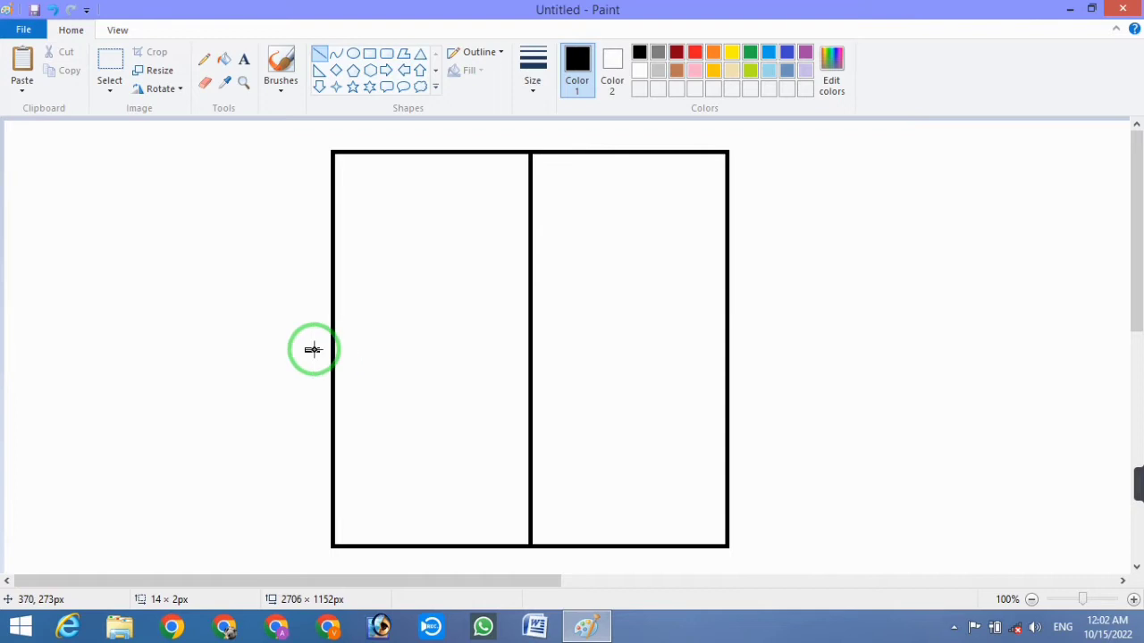
pyautogui.moveTo(312, 349); pyautogui.dragTo(721, 360)
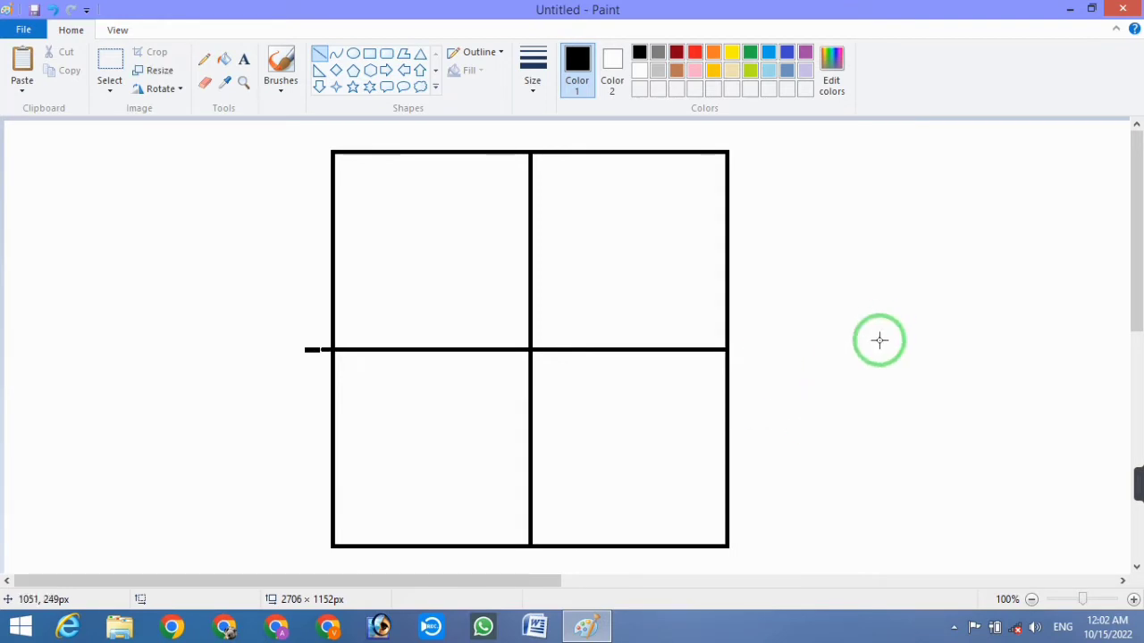
pyautogui.click(204, 82)
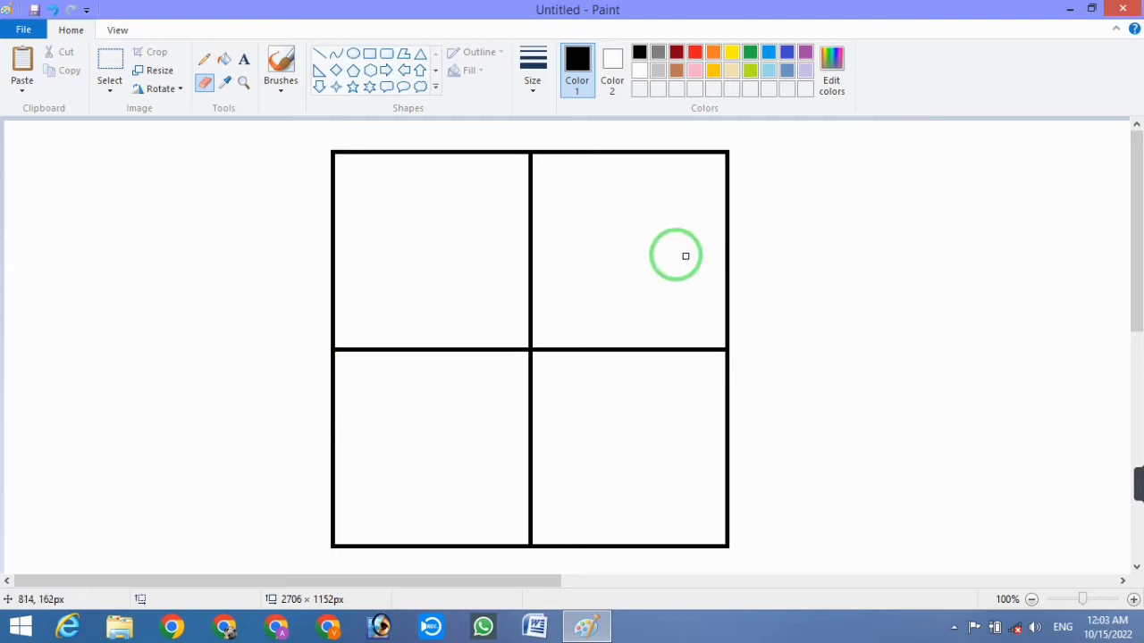
# Draw a small square about 131 × 131 px and centre it on the crossing of the two middle lines
pyautogui.click(379, 61)
pyautogui.moveTo(471, 274); pyautogui.dragTo(581, 385)
pyautogui.moveTo(559, 312); pyautogui.dragTo(567, 332)
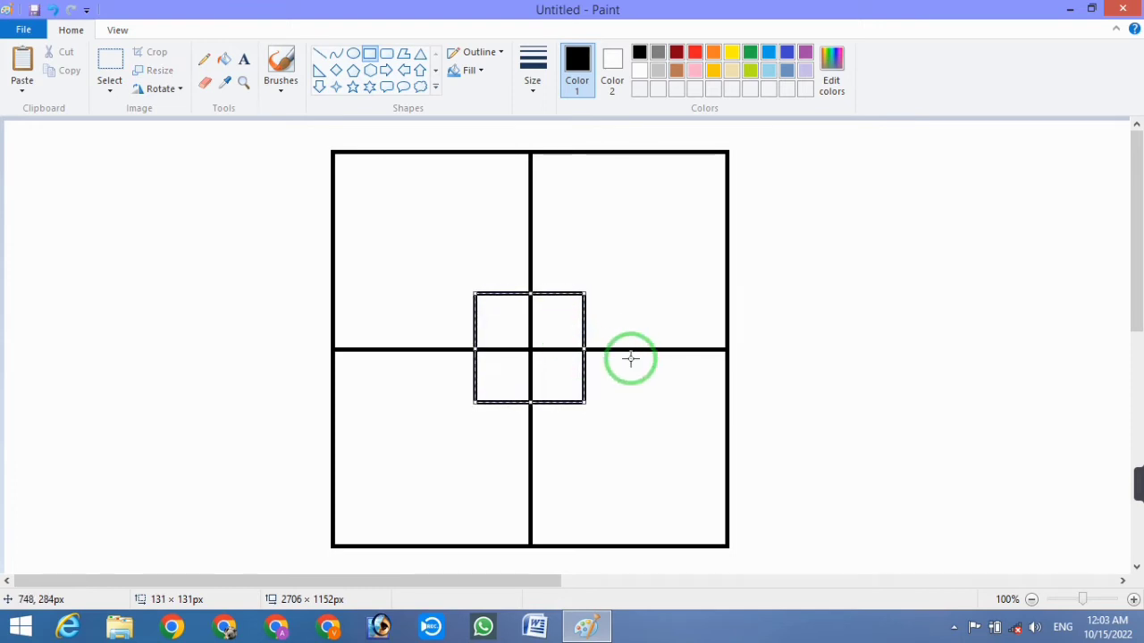
pyautogui.click(840, 287)
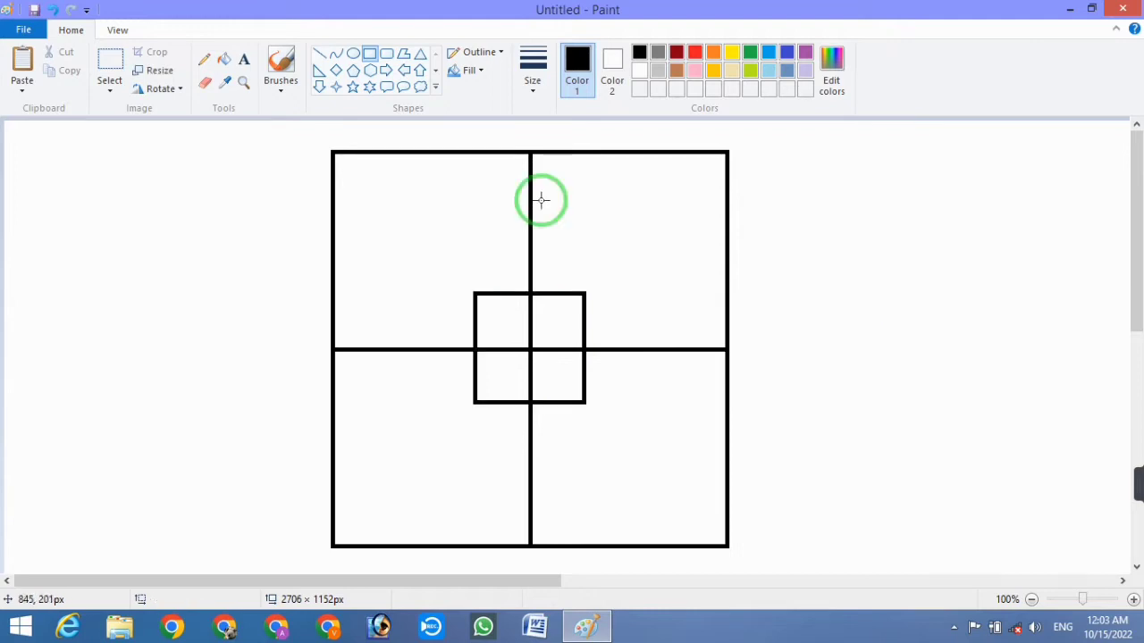
# Erase short gaps at the four ends of the cross inside the small square, detaching it from the square's sides
pyautogui.click(204, 82)
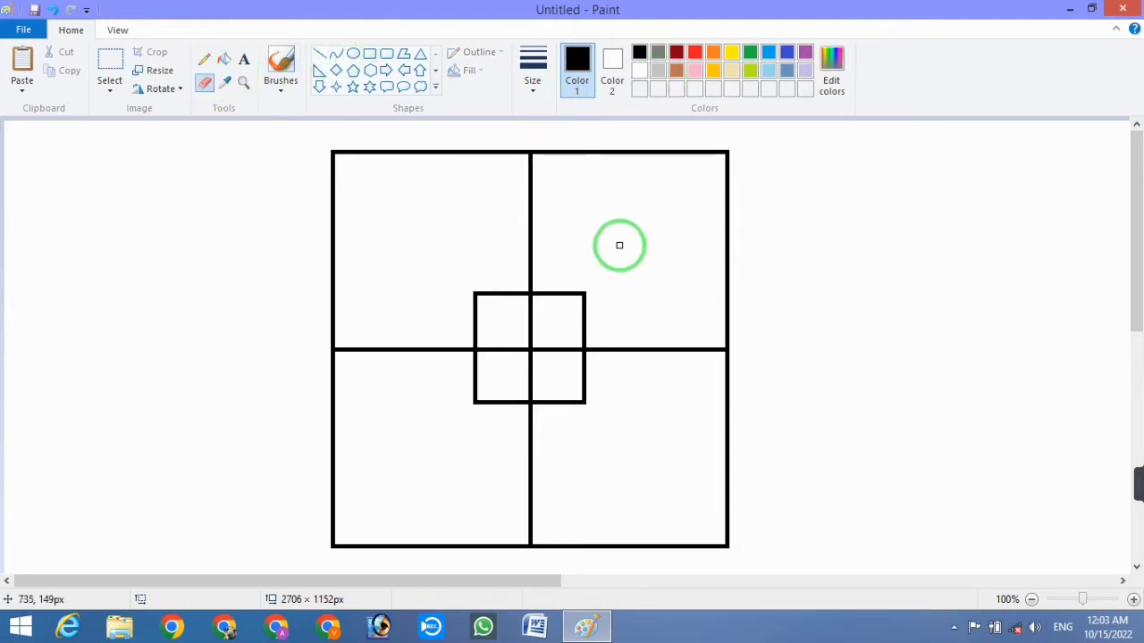
pyautogui.click(1133, 599)
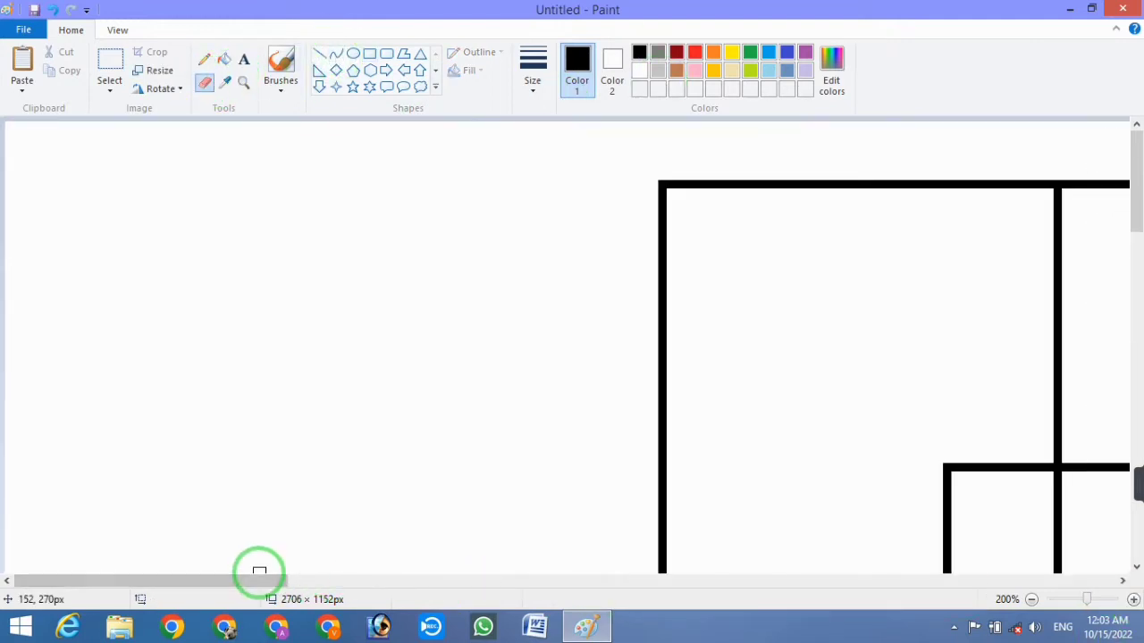
pyautogui.moveTo(256, 579); pyautogui.dragTo(400, 603)
pyautogui.moveTo(1131, 205); pyautogui.dragTo(1137, 261)
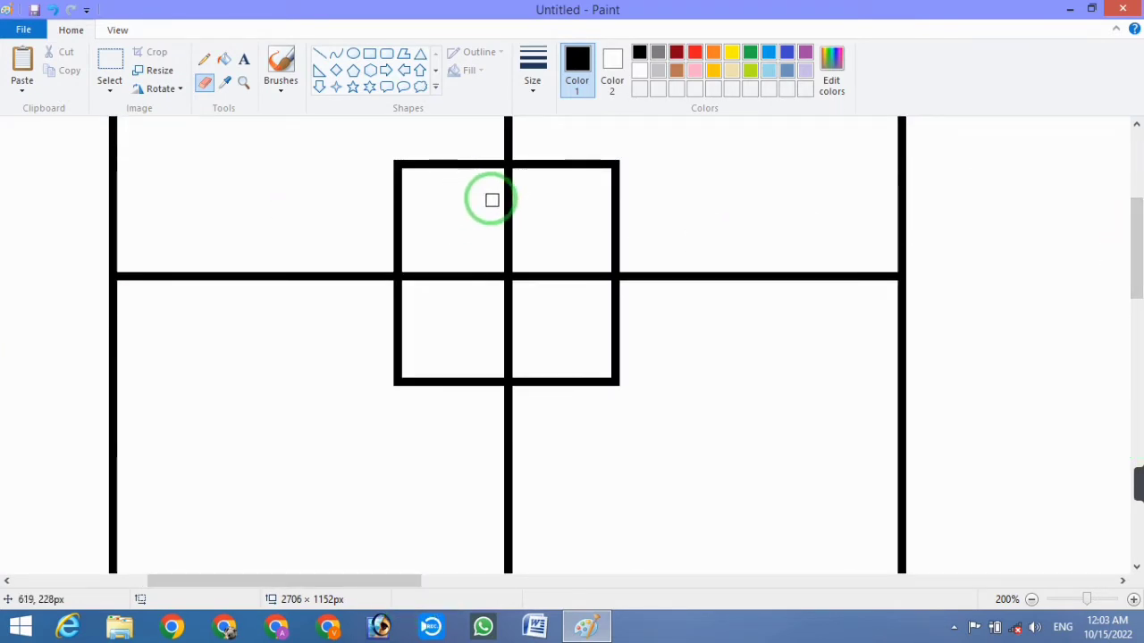
pyautogui.click(507, 175)
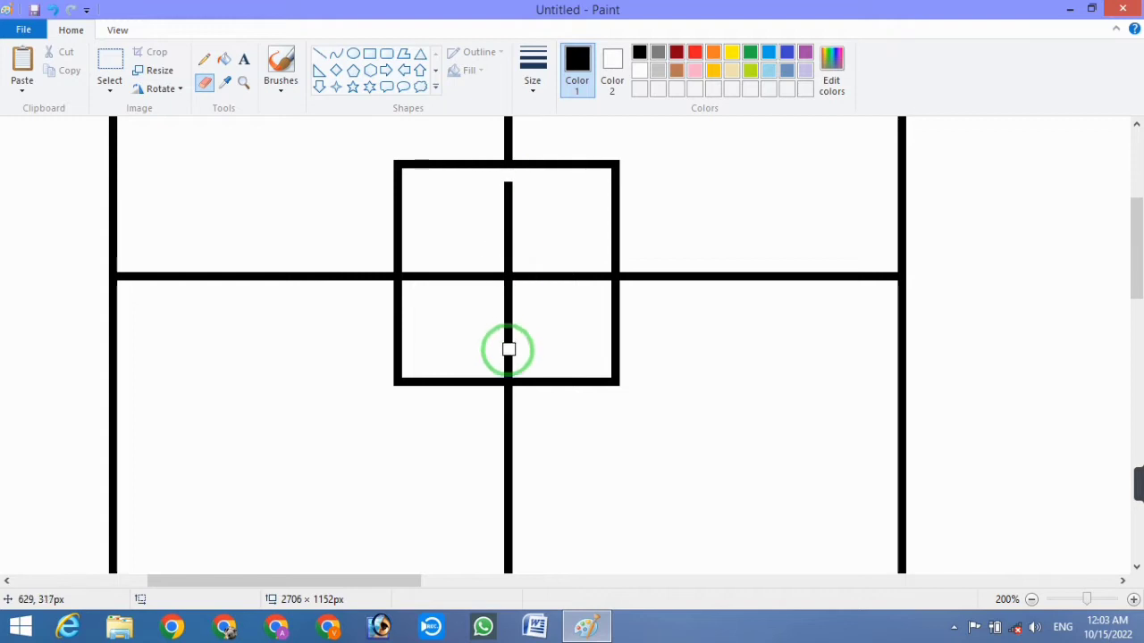
pyautogui.click(508, 372)
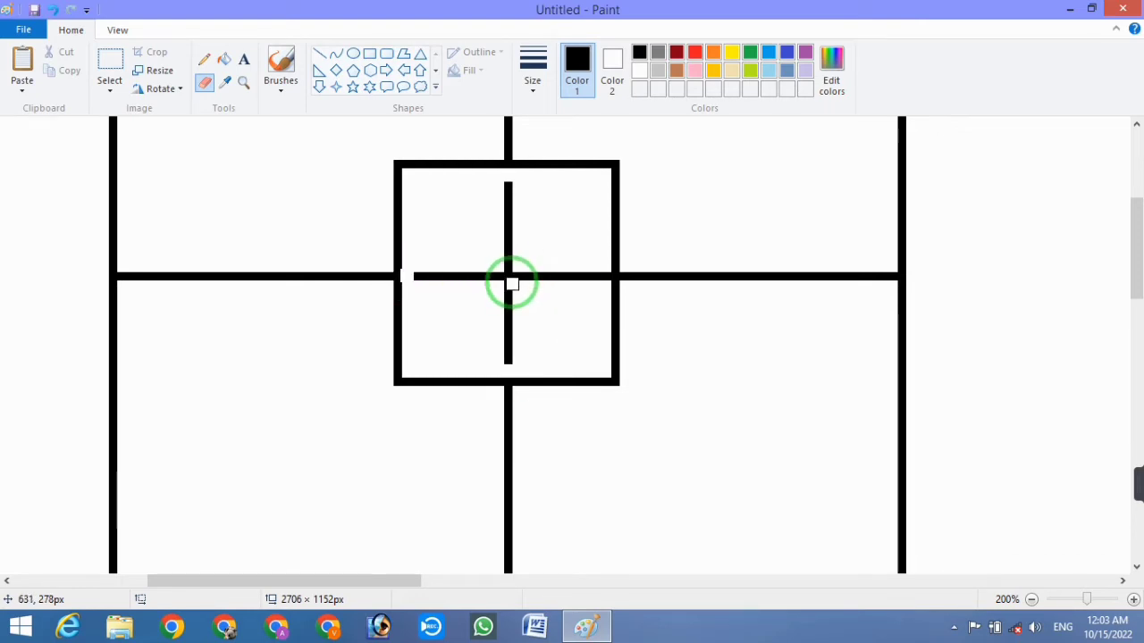
pyautogui.click(408, 275)
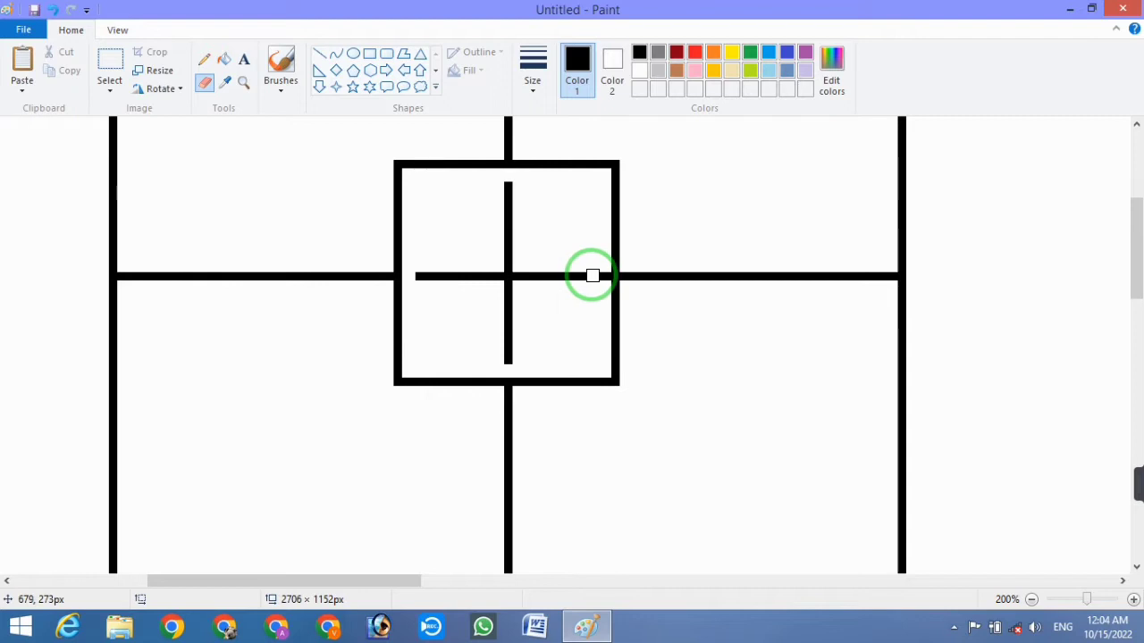
pyautogui.click(604, 276)
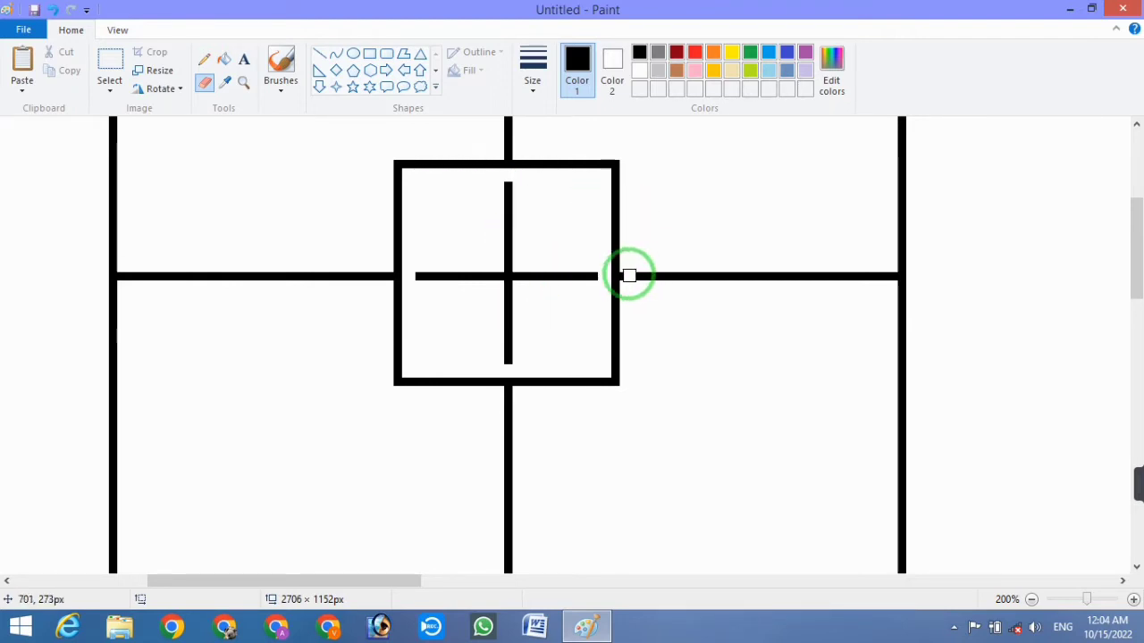
# Erase short gaps at both ends of the four outer line segments, separating them from the small square and the large square's border
pyautogui.click(626, 275)
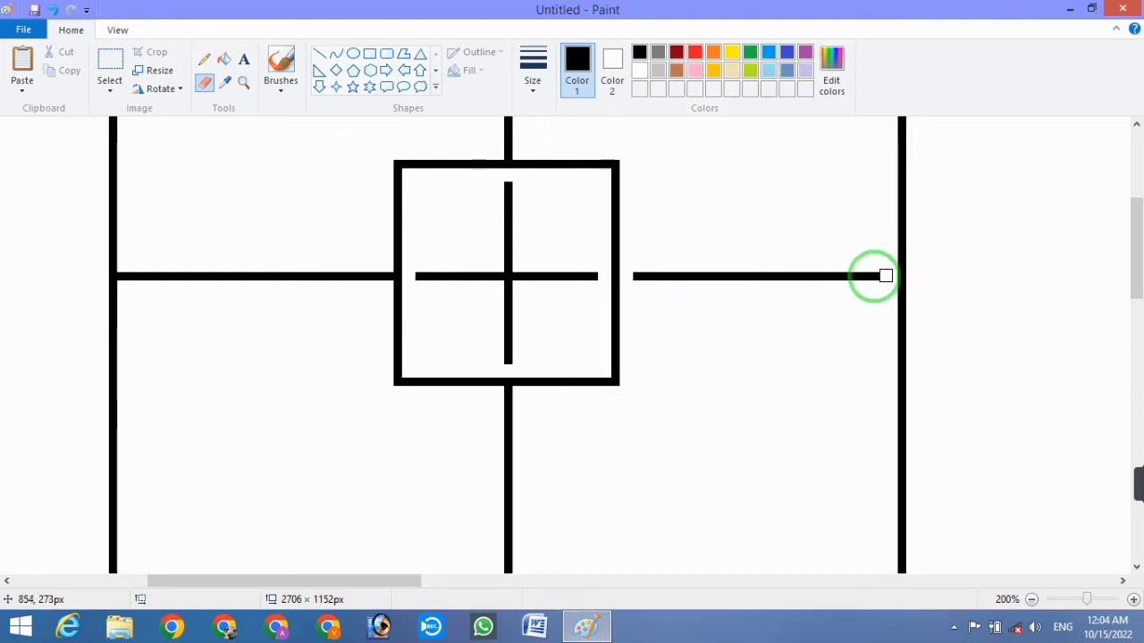
pyautogui.click(123, 276)
pyautogui.click(386, 275)
pyautogui.click(505, 393)
pyautogui.scroll(2, 506, 295)
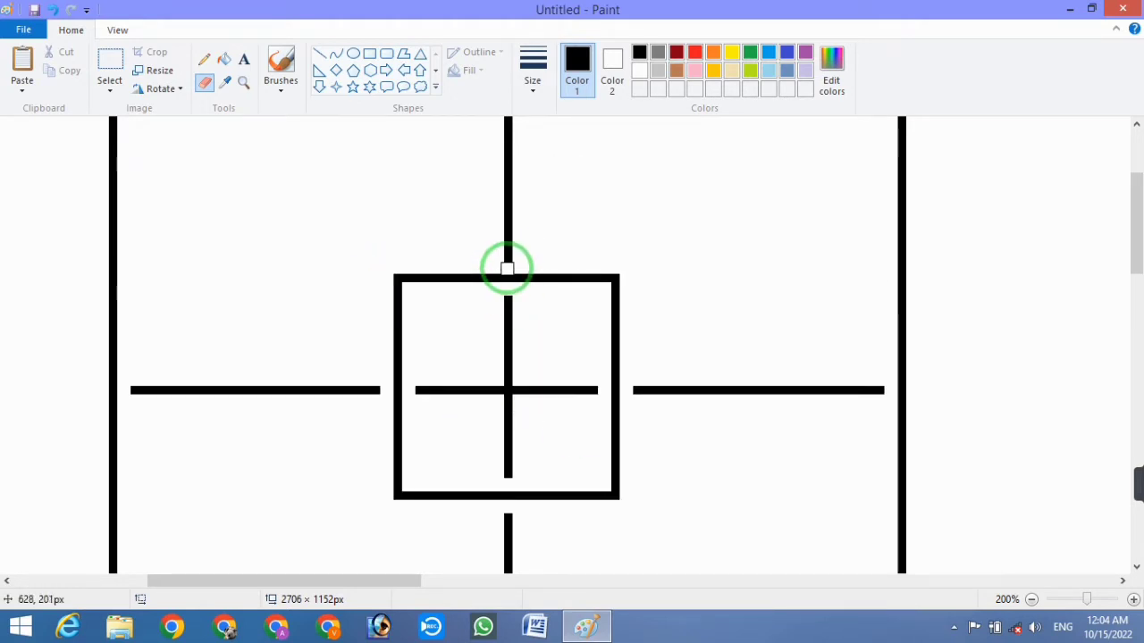
pyautogui.scroll(3, 587, 227)
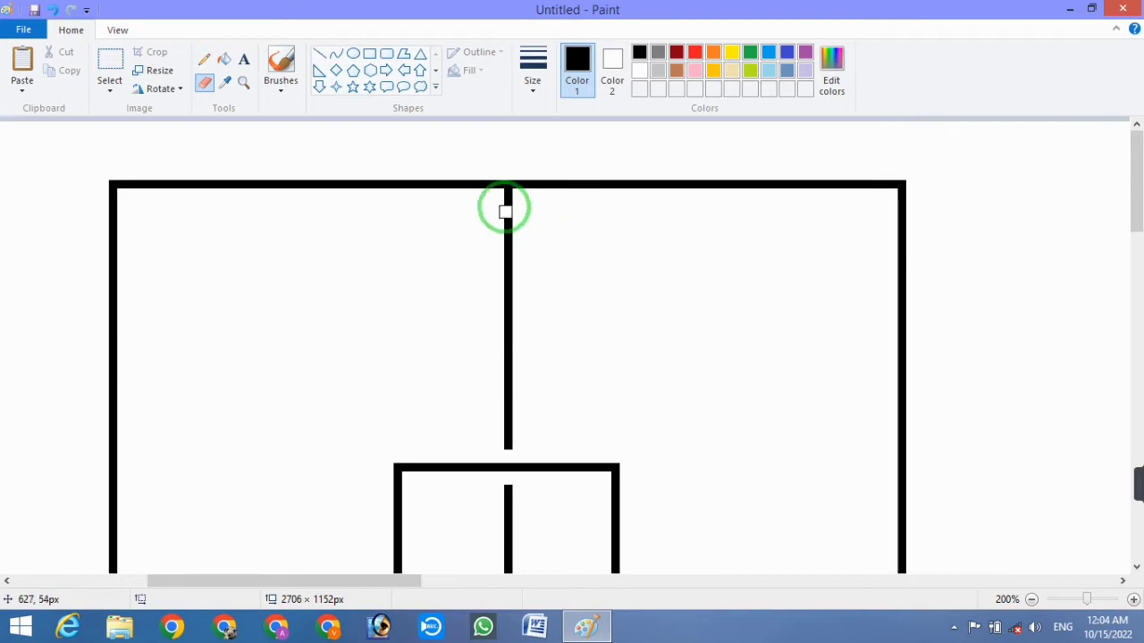
pyautogui.scroll(-7, 588, 294)
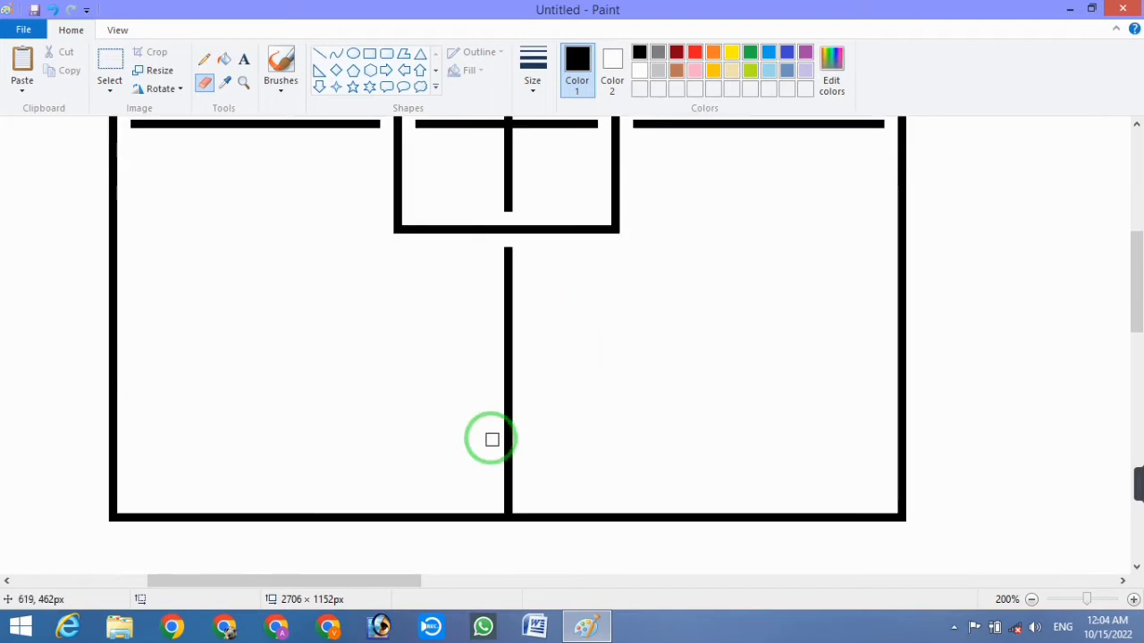
pyautogui.scroll(8, 536, 474)
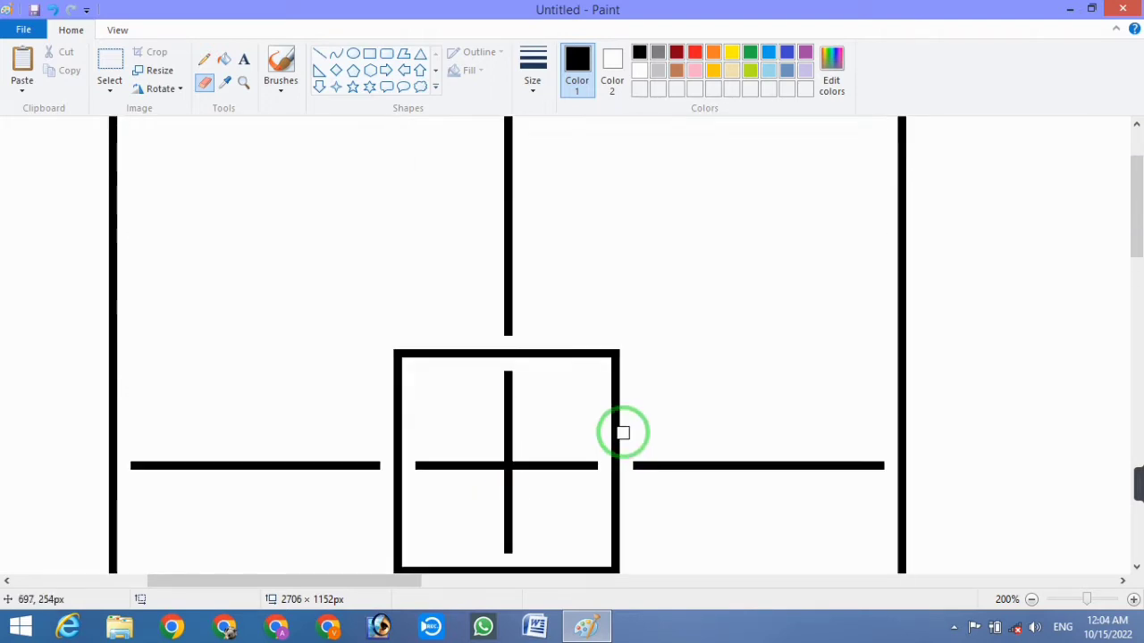
# Fill the detached cross inside the small square with white
pyautogui.click(225, 57)
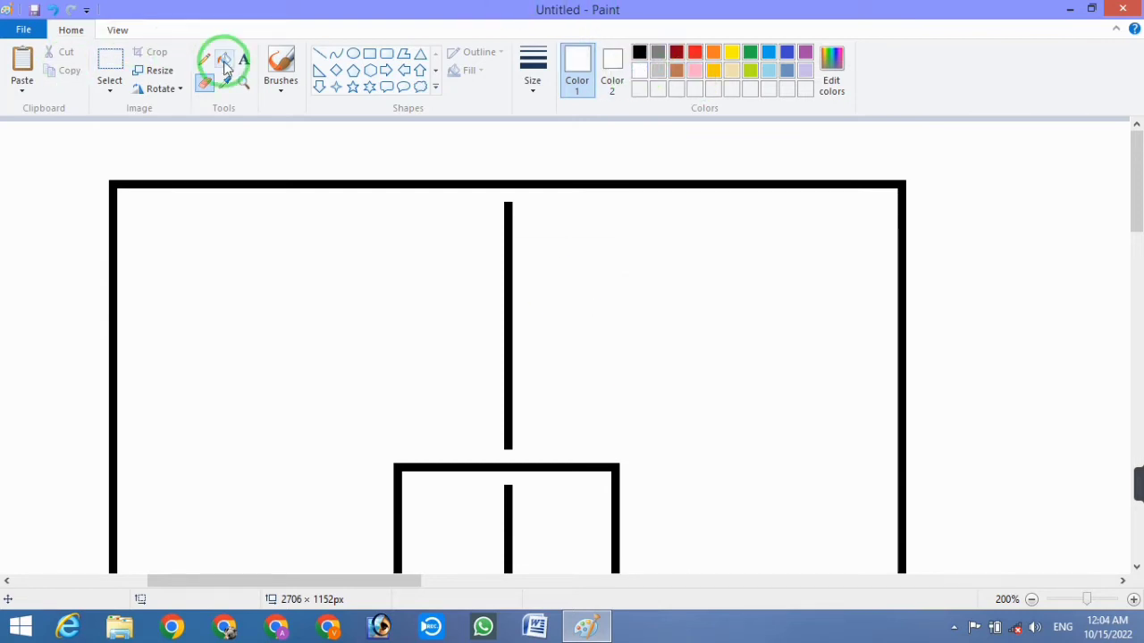
pyautogui.scroll(-4, 801, 438)
pyautogui.click(521, 344)
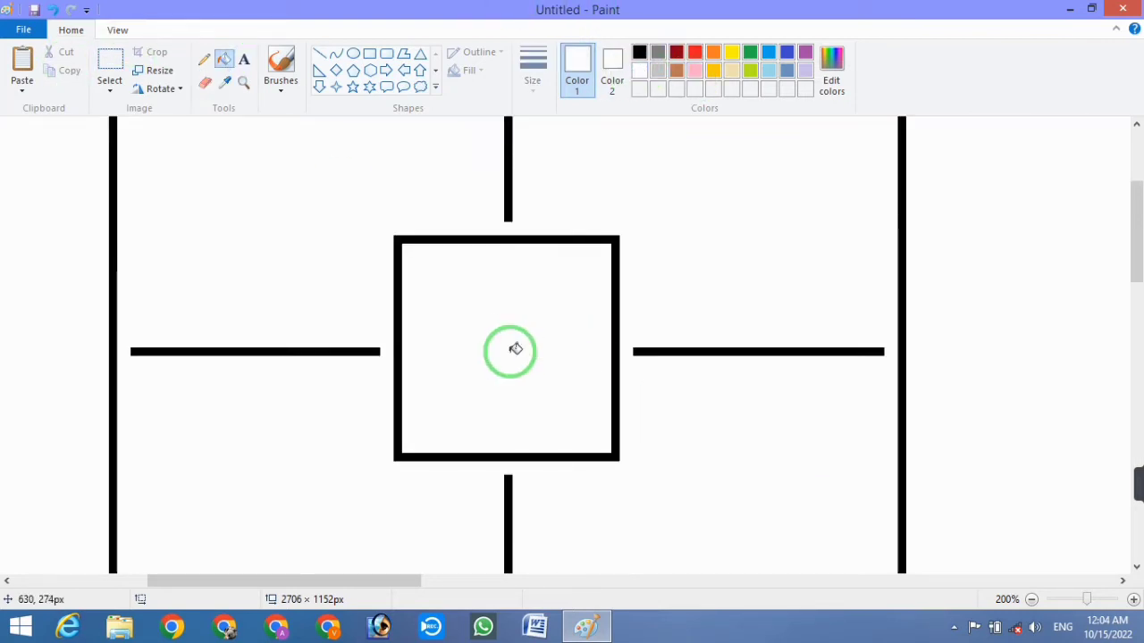
# Draw a full-height rectangle about 170 × 467 px between the small square's right side and the large square's right border
pyautogui.scroll(4, 536, 331)
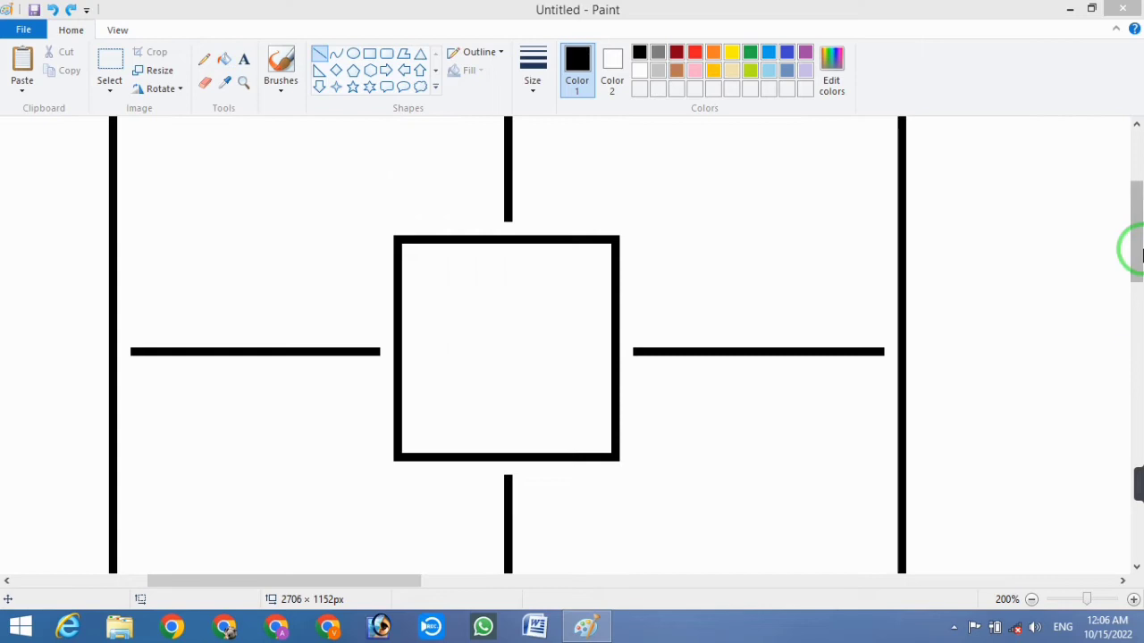
pyautogui.moveTo(1141, 254); pyautogui.dragTo(1141, 197)
pyautogui.click(1031, 598)
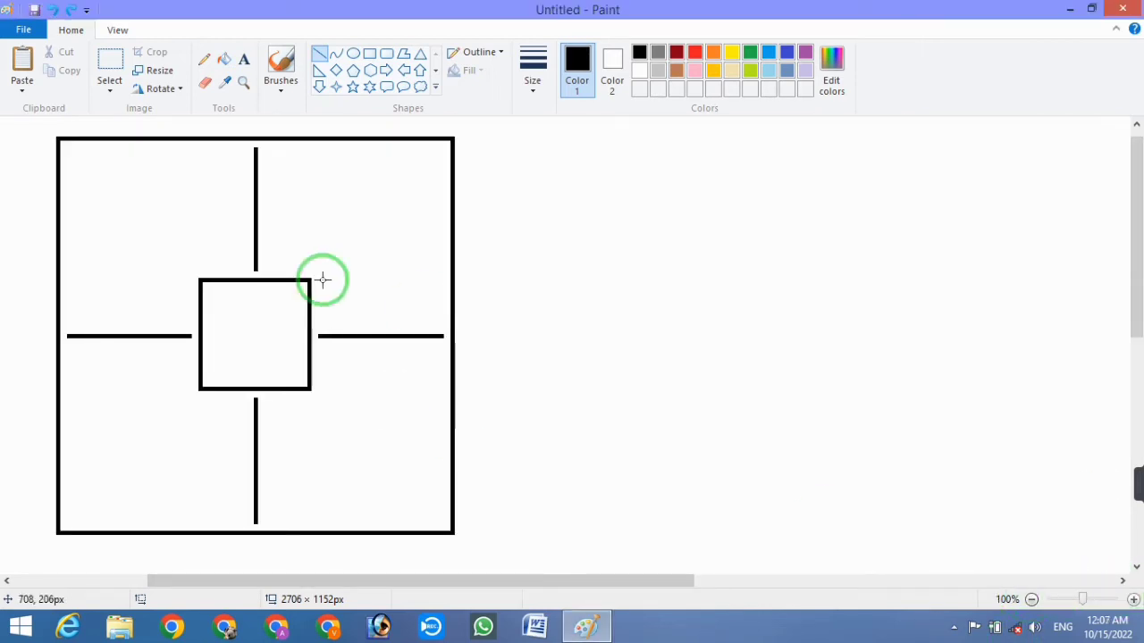
pyautogui.moveTo(524, 585); pyautogui.dragTo(403, 586)
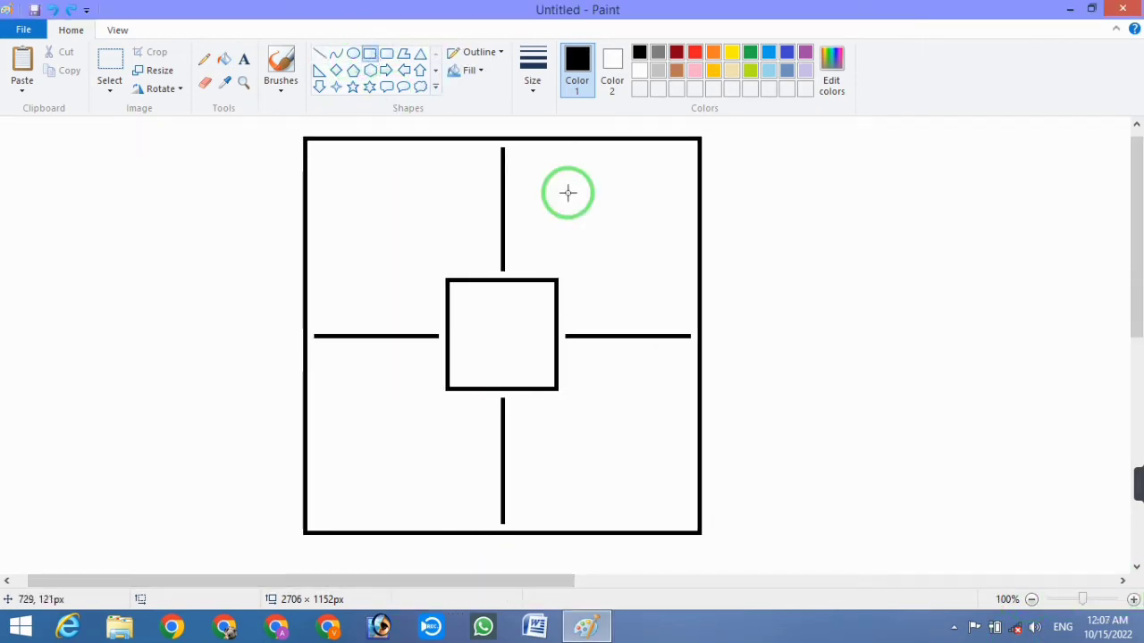
pyautogui.moveTo(558, 138)
pyautogui.mouseDown()
pyautogui.moveTo(564, 362)
pyautogui.moveTo(687, 581)
pyautogui.moveTo(733, 629)
pyautogui.moveTo(667, 357)
pyautogui.moveTo(700, 530)
pyautogui.mouseUp()
pyautogui.press('Left')
pyautogui.press('Left')
pyautogui.press('Left')
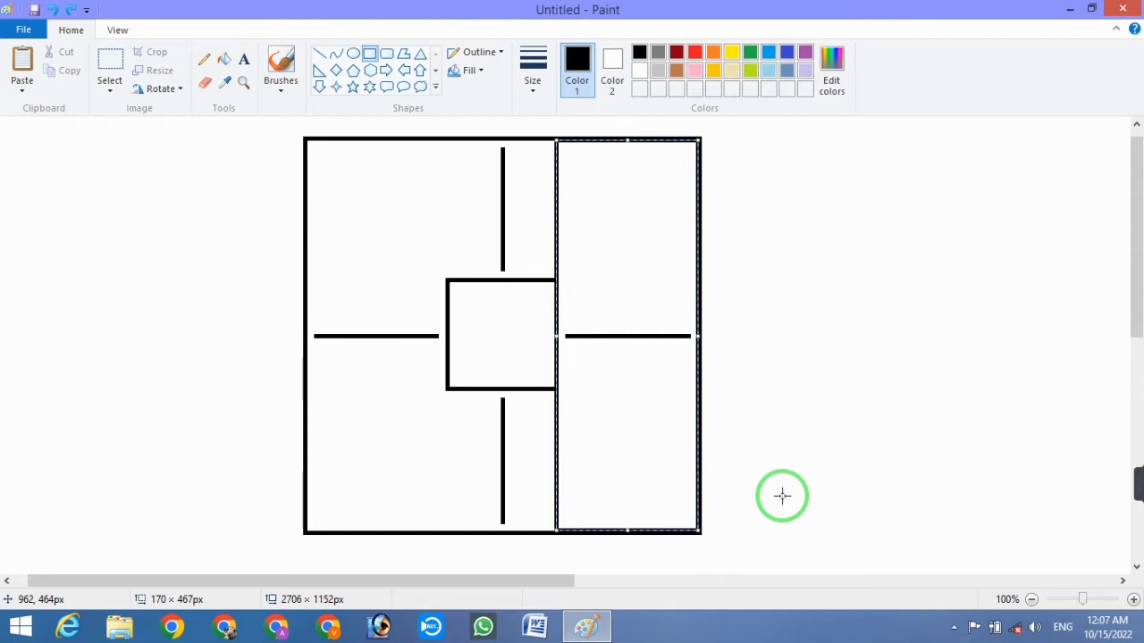
pyautogui.click(842, 217)
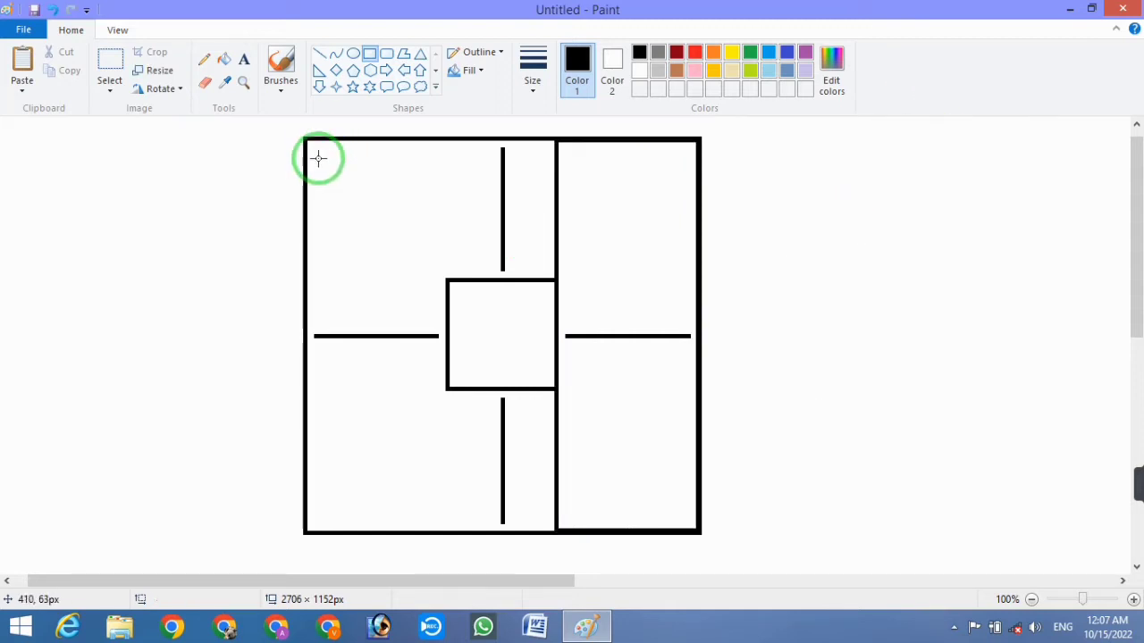
# Draw a matching rectangle about 171 × 467 px between the large square's left border and the small square's left side
pyautogui.moveTo(305, 139)
pyautogui.mouseDown()
pyautogui.moveTo(432, 411)
pyautogui.moveTo(455, 536)
pyautogui.moveTo(445, 532)
pyautogui.mouseUp()
pyautogui.press('Right')
pyautogui.press('Right')
pyautogui.press('Right')
pyautogui.press('Right')
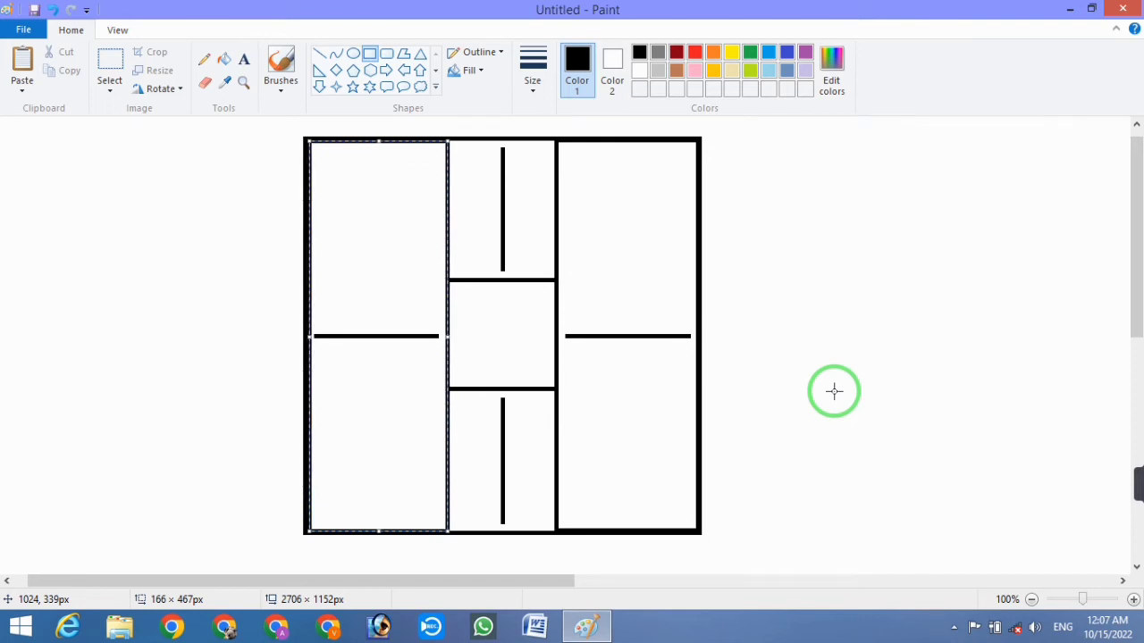
pyautogui.moveTo(308, 336); pyautogui.dragTo(302, 335)
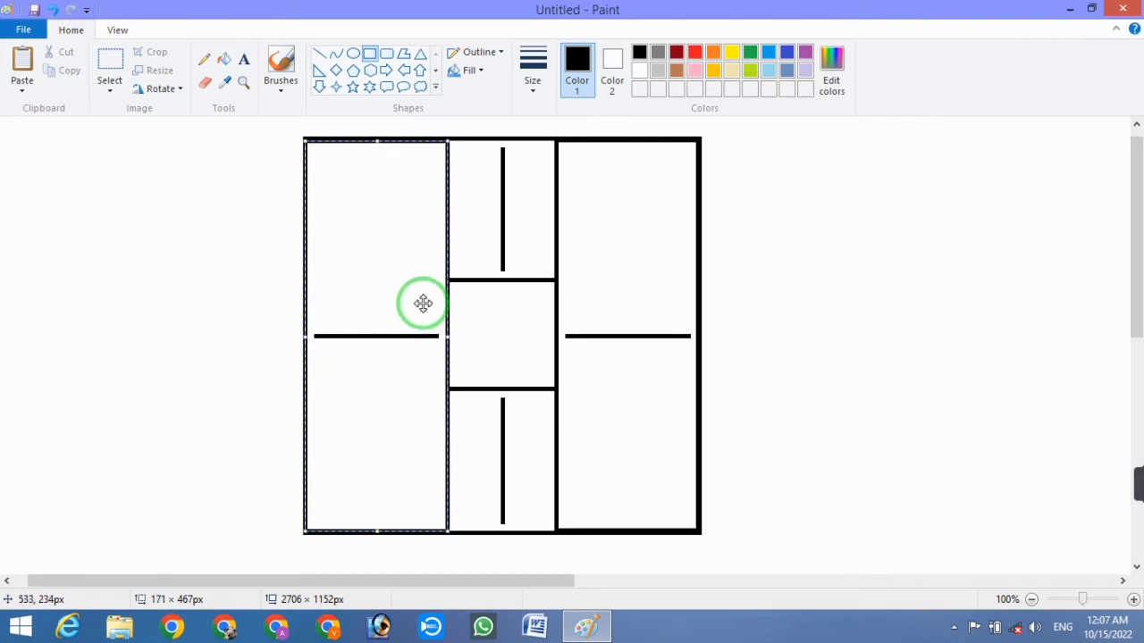
pyautogui.click(889, 220)
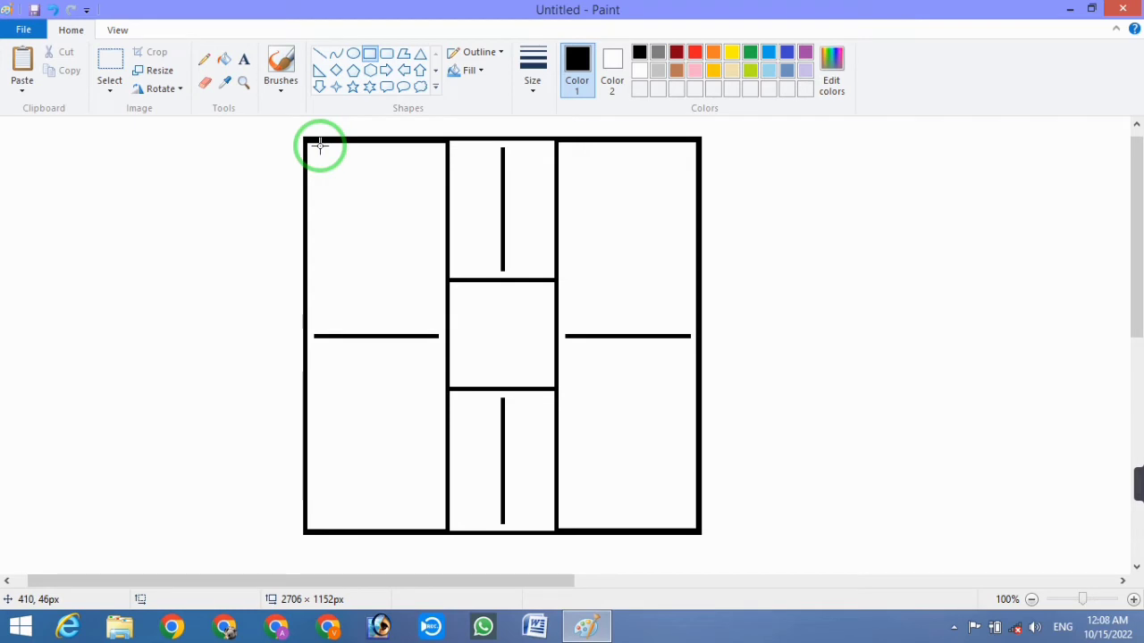
# Draw a rectangle about 472 × 168 px across the large square's top, from its upper border down to the small square's top edge
pyautogui.moveTo(1019, 499)
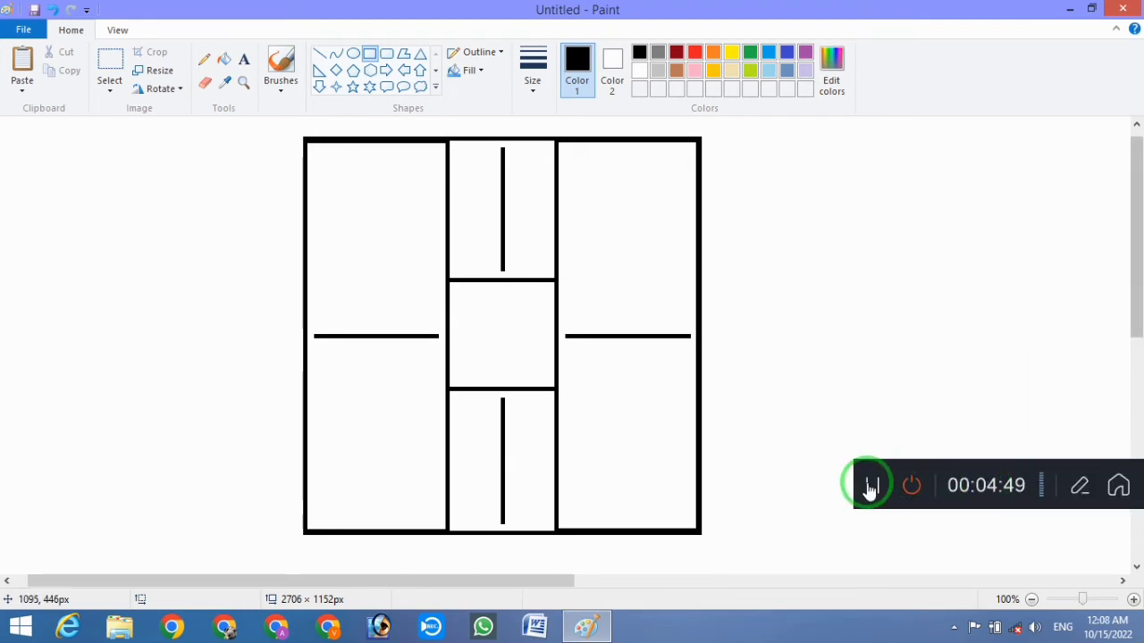
pyautogui.click(1133, 600)
pyautogui.moveTo(289, 582); pyautogui.dragTo(383, 595)
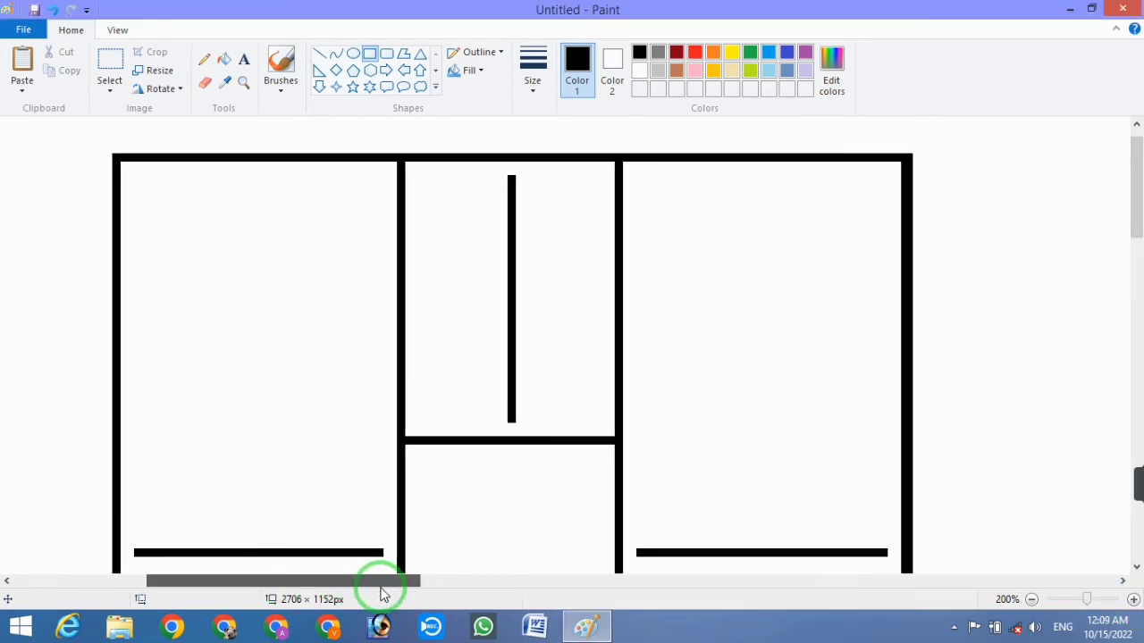
pyautogui.moveTo(114, 156)
pyautogui.mouseDown()
pyautogui.moveTo(193, 294)
pyautogui.moveTo(835, 410)
pyautogui.moveTo(924, 437)
pyautogui.mouseUp()
pyautogui.moveTo(927, 300); pyautogui.dragTo(905, 300)
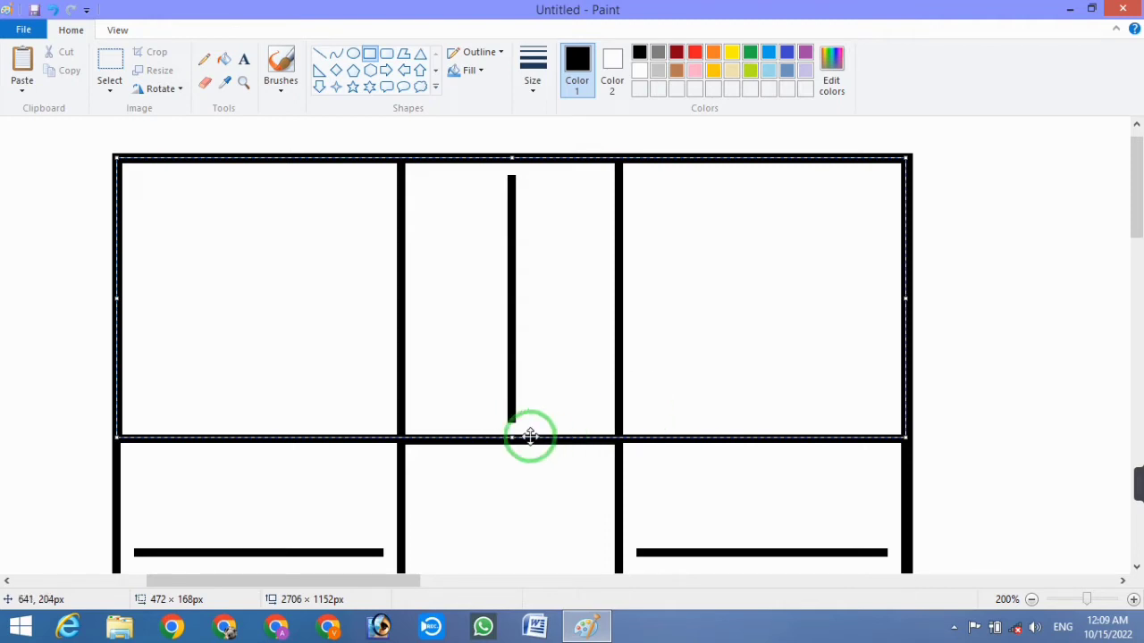
# Nudge the top rectangle into line with the large square's upper border and stretch it to 170 px high, meeting the small square's top edge
pyautogui.press('Down')
pyautogui.press('Down')
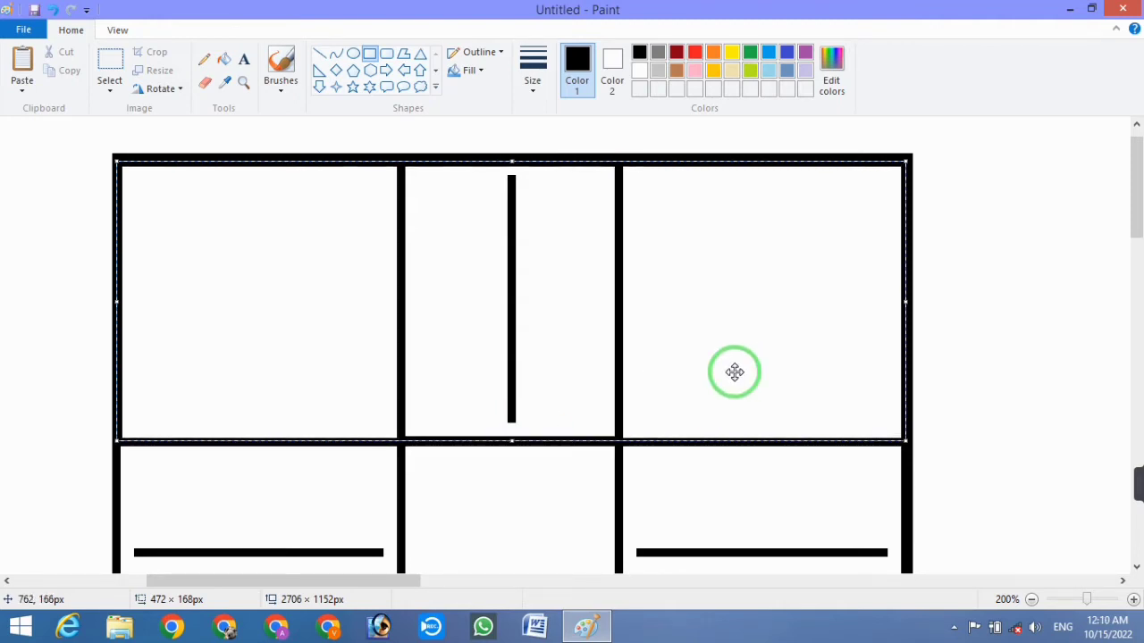
pyautogui.press('Up')
pyautogui.press('Up')
pyautogui.press('Up')
pyautogui.press('Up')
pyautogui.press('Down')
pyautogui.press('Down')
pyautogui.press('Up')
pyautogui.moveTo(512, 435); pyautogui.dragTo(511, 439)
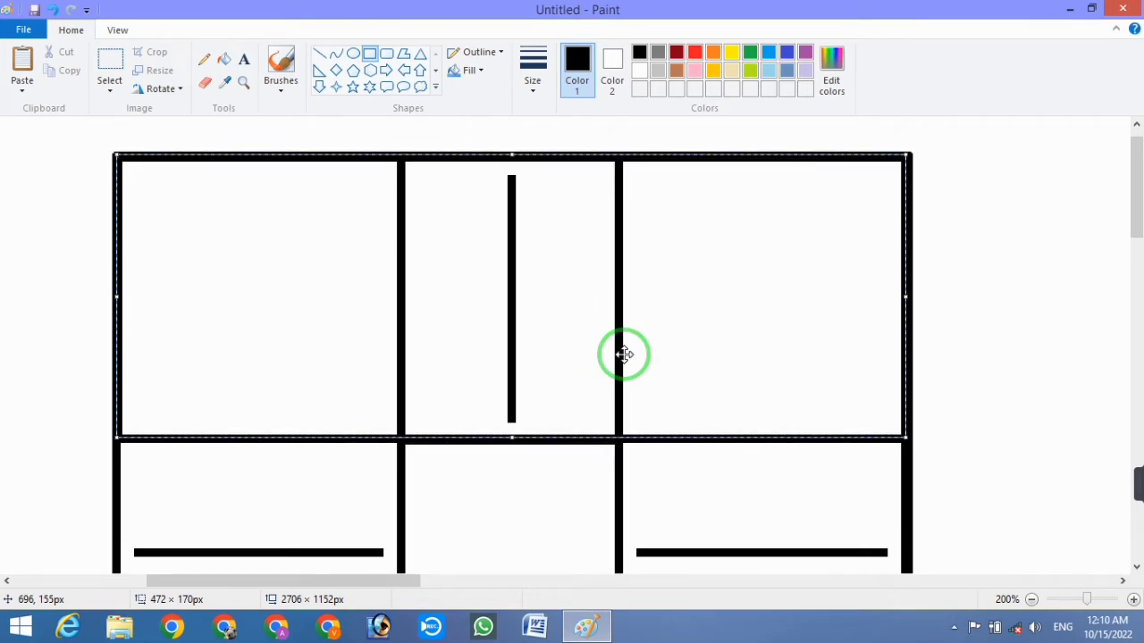
pyautogui.click(1057, 329)
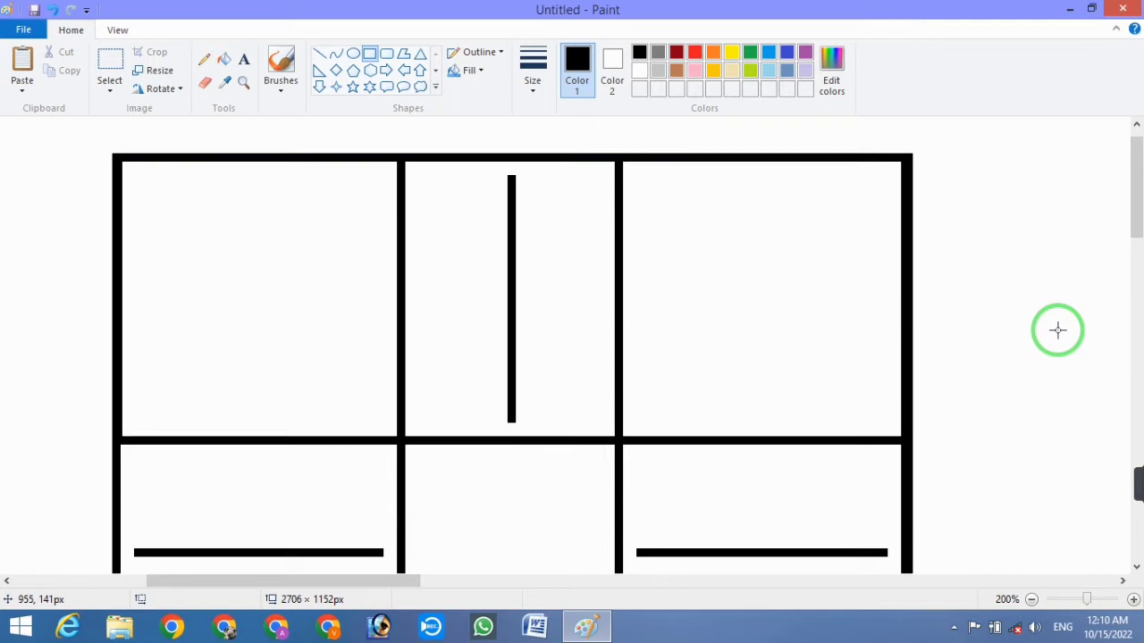
# Draw a rectangle about 472 × 175 px across the large square's bottom, with its upper edge meeting the small square's bottom edge
pyautogui.scroll(-3, 599, 355)
pyautogui.scroll(2, 612, 367)
pyautogui.scroll(-3, 613, 367)
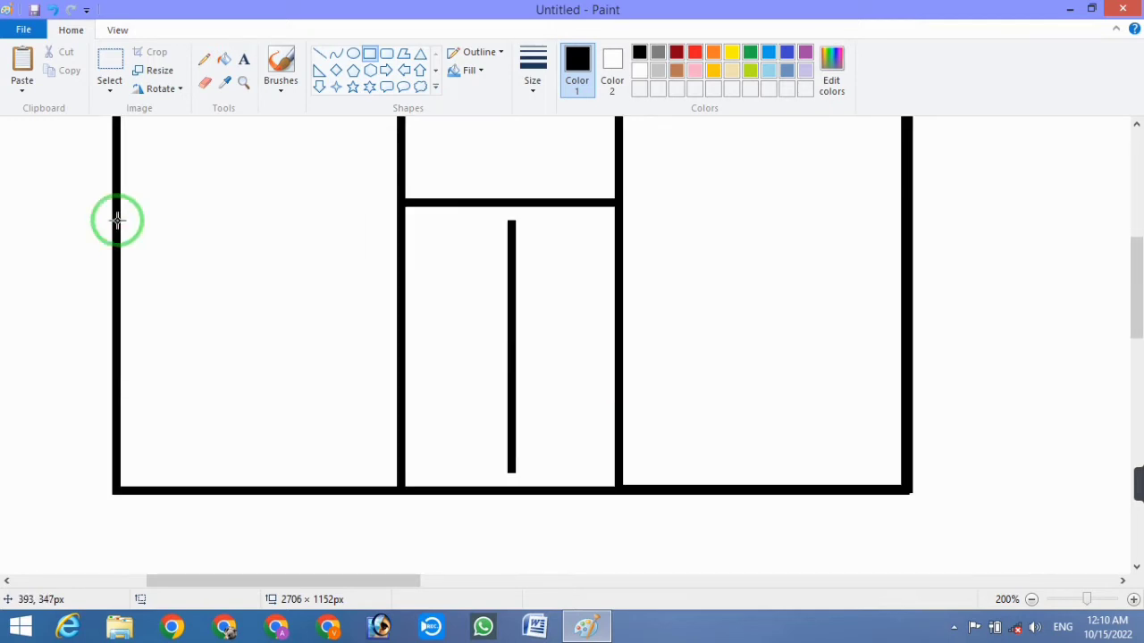
pyautogui.moveTo(116, 212); pyautogui.dragTo(903, 491)
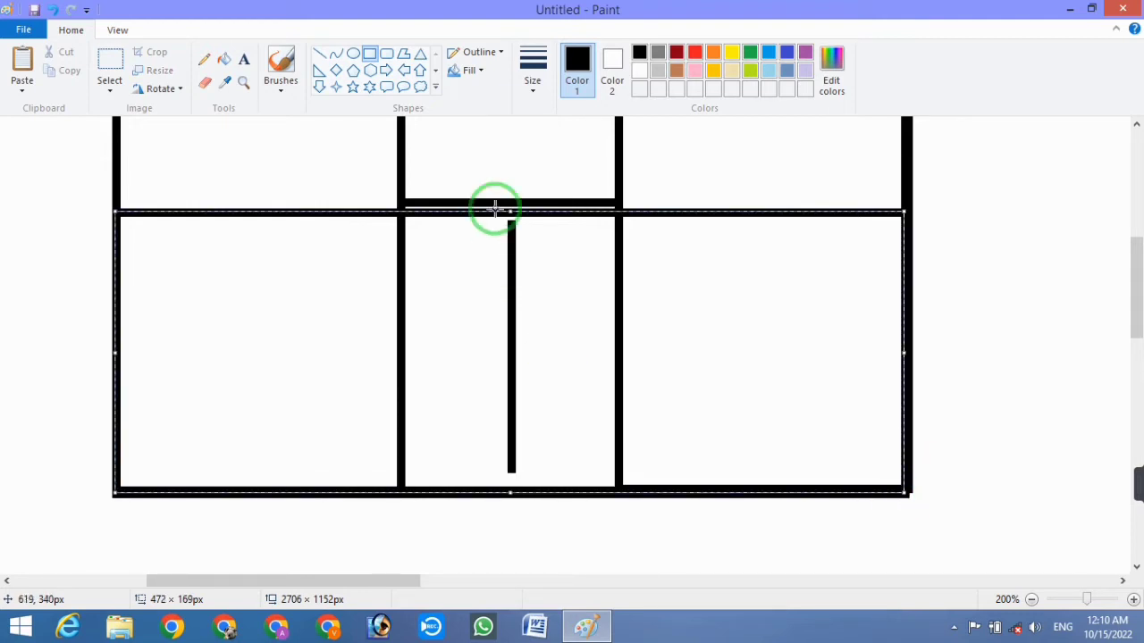
pyautogui.moveTo(509, 212); pyautogui.dragTo(510, 200)
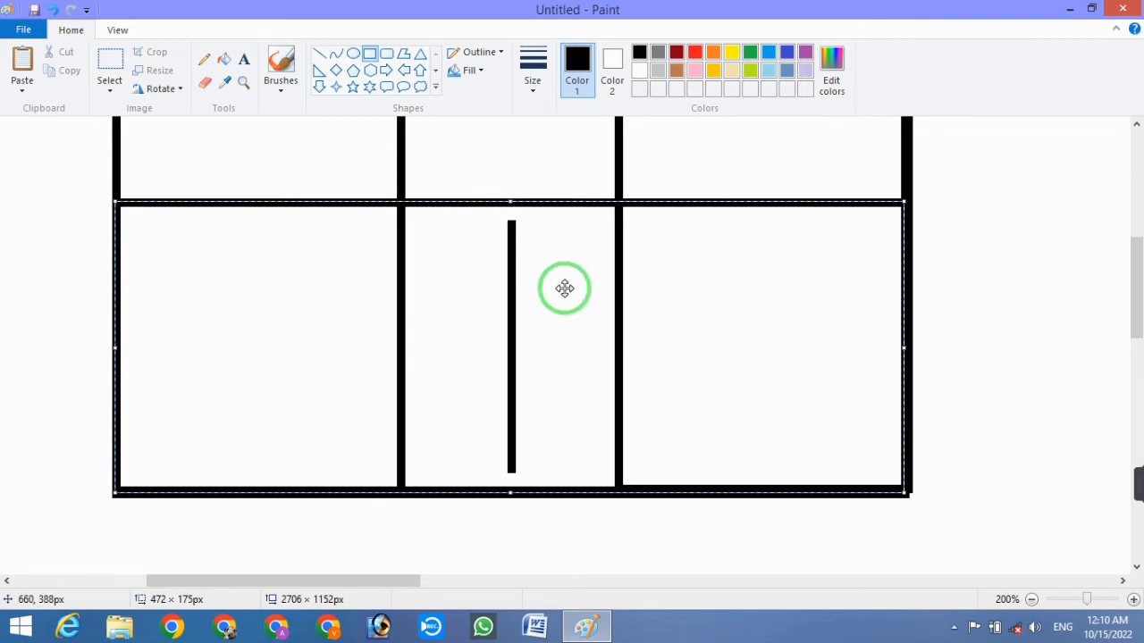
# Nudge the bottom rectangle until its left side lines up with the large square's left border
pyautogui.press('Up')
pyautogui.press('Up')
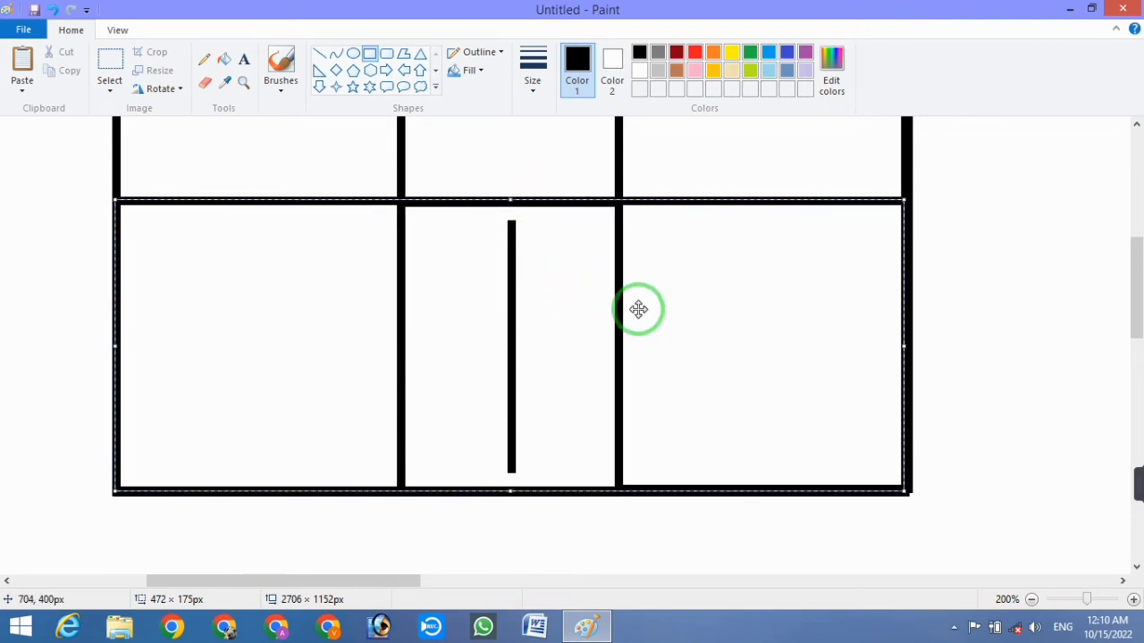
pyautogui.press('Down')
pyautogui.press('Down')
pyautogui.press('Down')
pyautogui.press('Down')
pyautogui.press('Down')
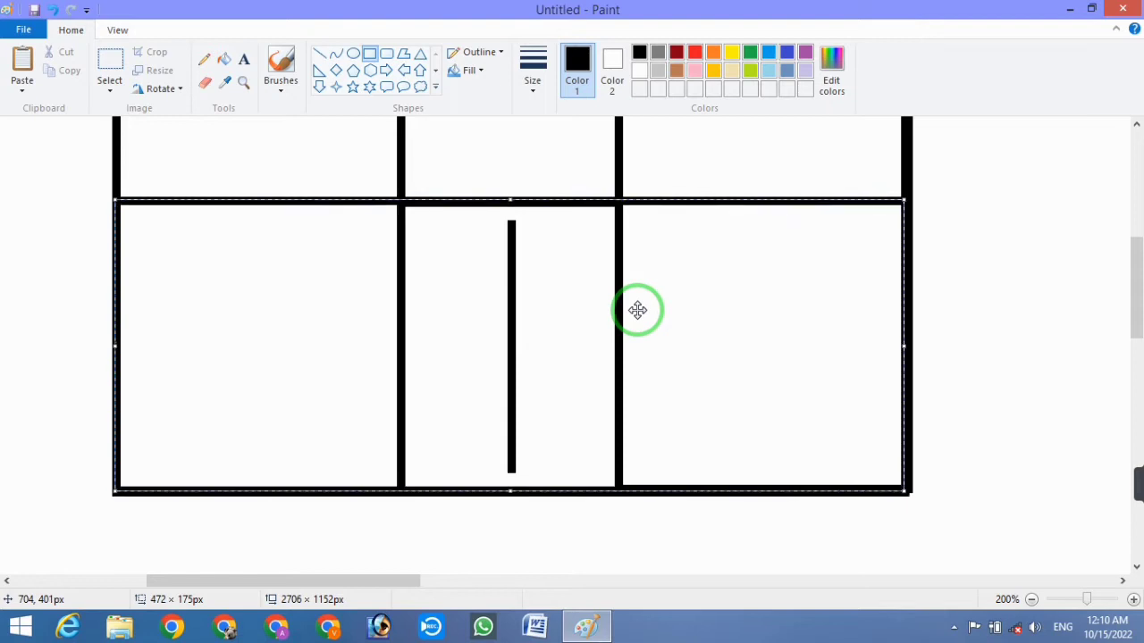
pyautogui.press('Up')
pyautogui.press('Up')
pyautogui.press('Right')
pyautogui.press('Right')
pyautogui.press('Right')
pyautogui.press('Left')
pyautogui.press('Left')
pyautogui.press('Left')
pyautogui.press('Left')
pyautogui.press('Left')
pyautogui.press('Left')
pyautogui.press('Left')
pyautogui.press('Left')
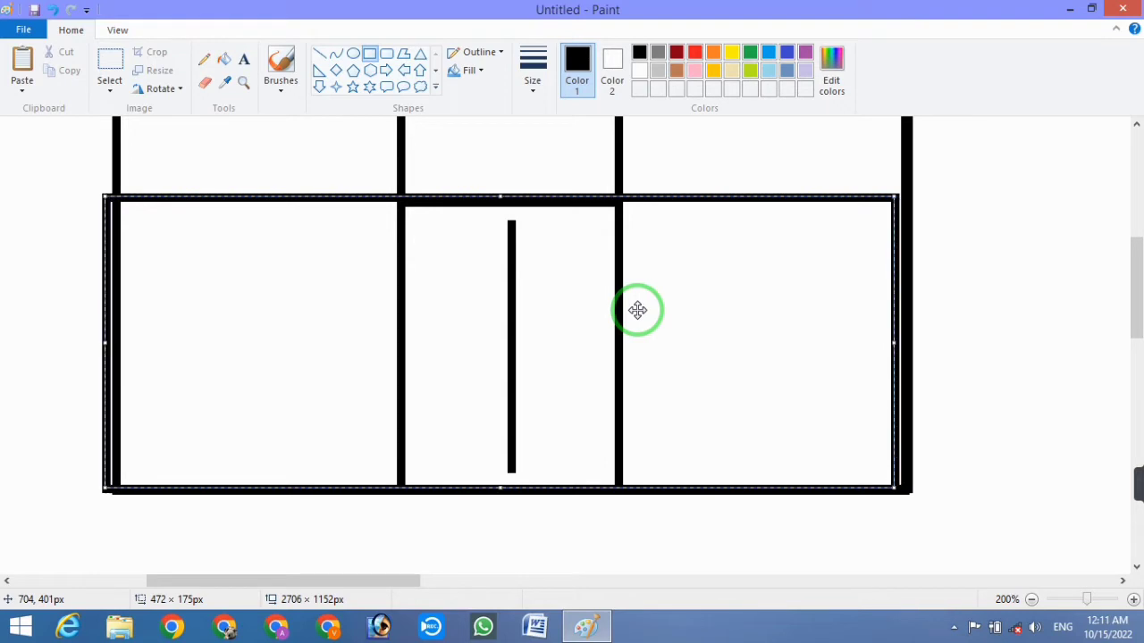
pyautogui.press('Right')
pyautogui.press('Right')
pyautogui.press('Right')
pyautogui.press('Right')
pyautogui.press('Right')
pyautogui.press('Right')
pyautogui.press('Right')
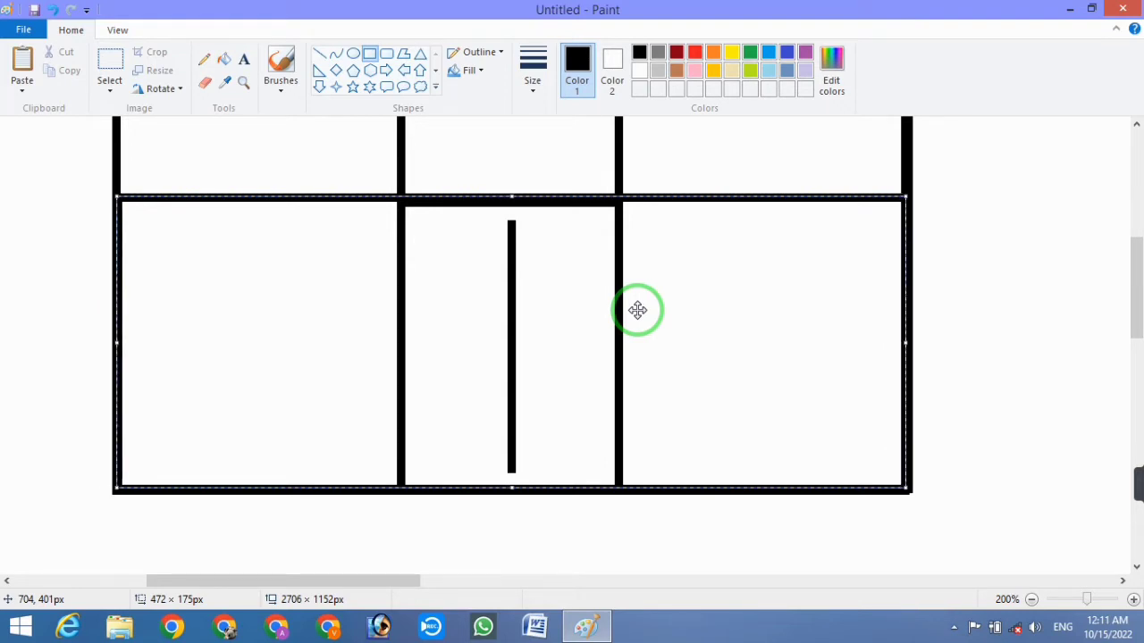
pyautogui.press('Left')
pyautogui.press('Left')
pyautogui.press('Left')
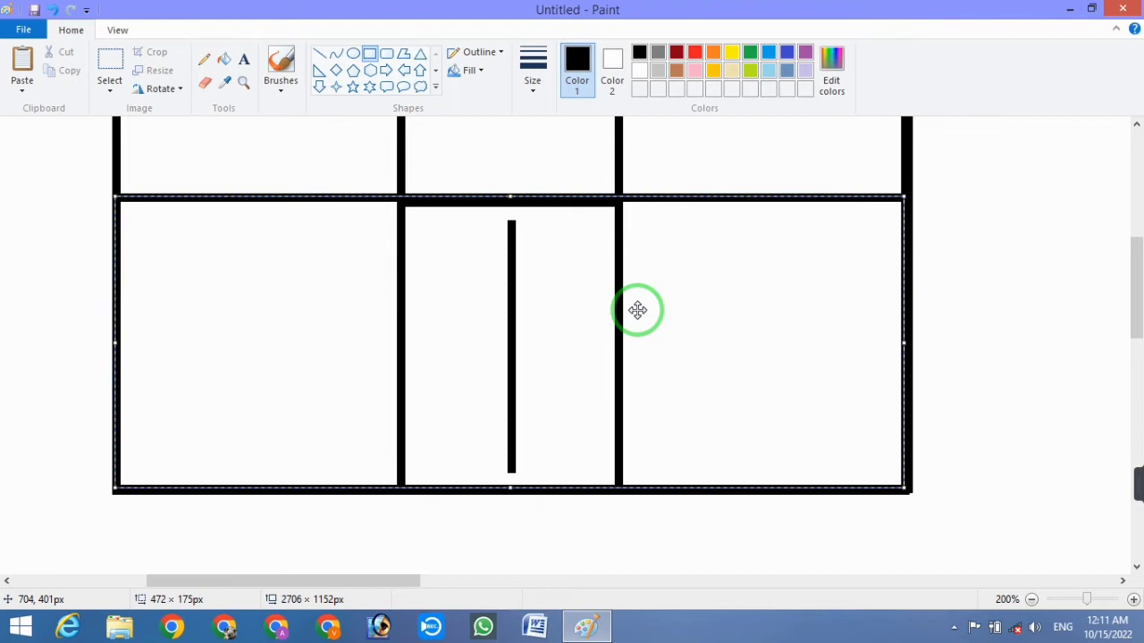
pyautogui.press('Right')
# Widen the bottom rectangle to 473 px and adjust its upper and lower edges to meet the small square's bottom edge and the large square's border
pyautogui.moveTo(904, 342); pyautogui.dragTo(906, 343)
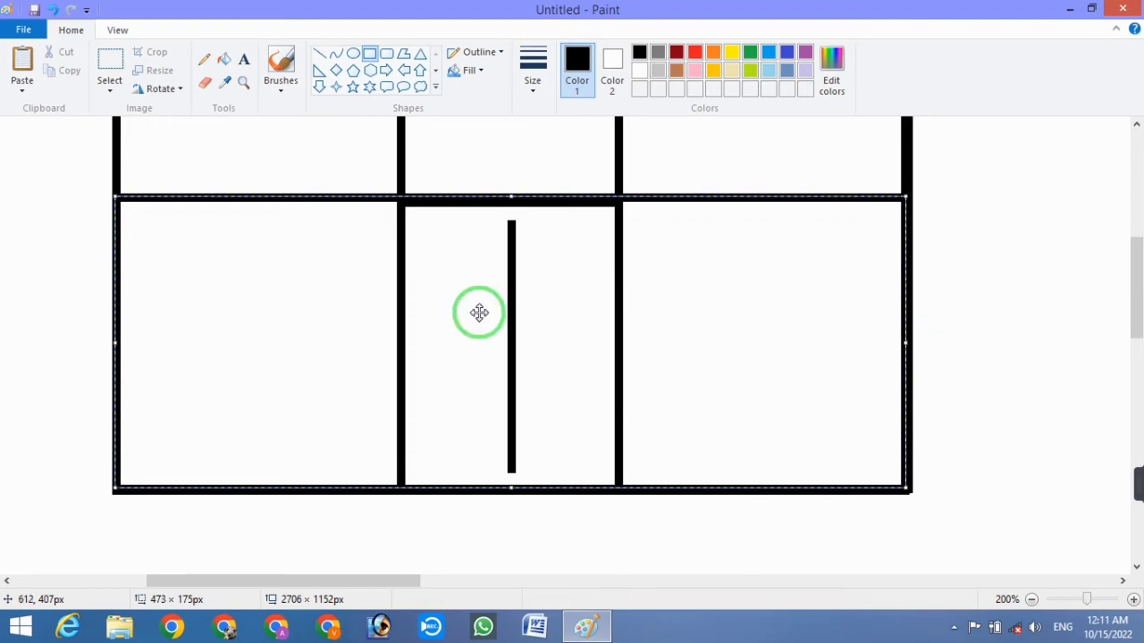
pyautogui.moveTo(510, 194); pyautogui.dragTo(504, 201)
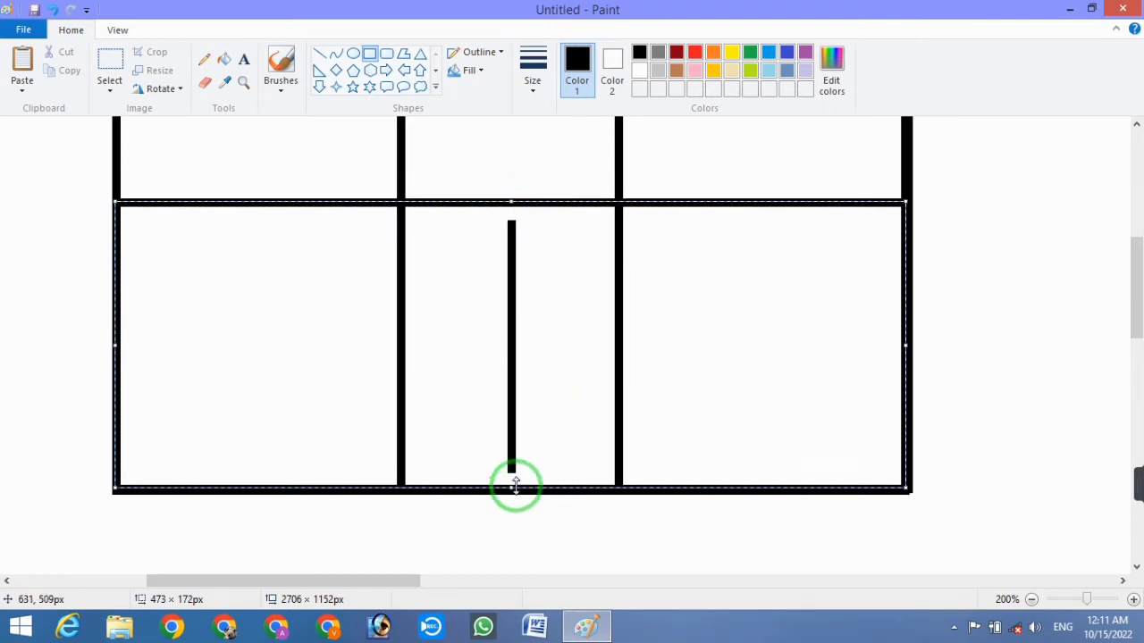
pyautogui.moveTo(512, 488); pyautogui.dragTo(512, 491)
pyautogui.click(1042, 378)
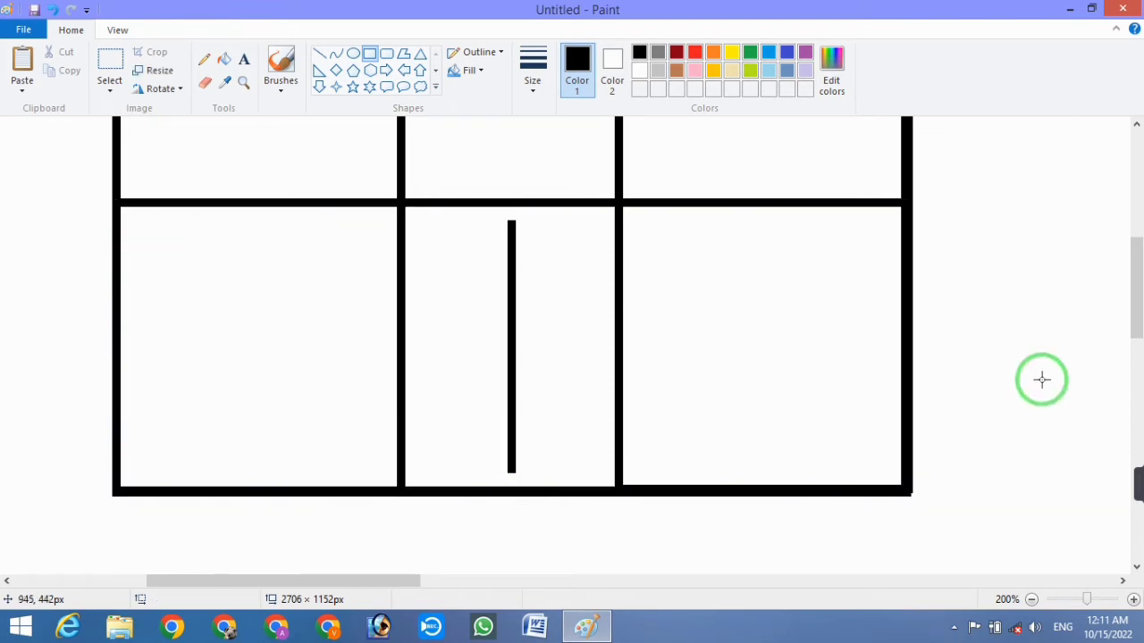
# Draw a narrow full-height rectangle about 47 × 473 px centred on the two vertical guide lines, viewing the figure at 100% zoom
pyautogui.scroll(6, 962, 365)
pyautogui.scroll(-3, 963, 365)
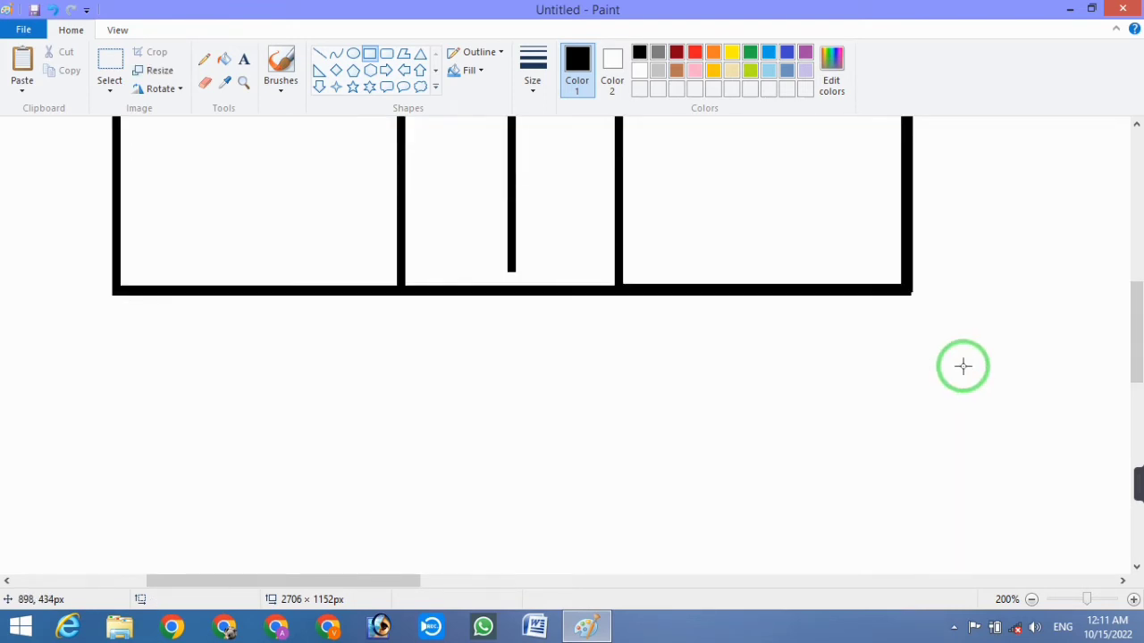
pyautogui.scroll(-3, 647, 309)
pyautogui.scroll(5, 647, 310)
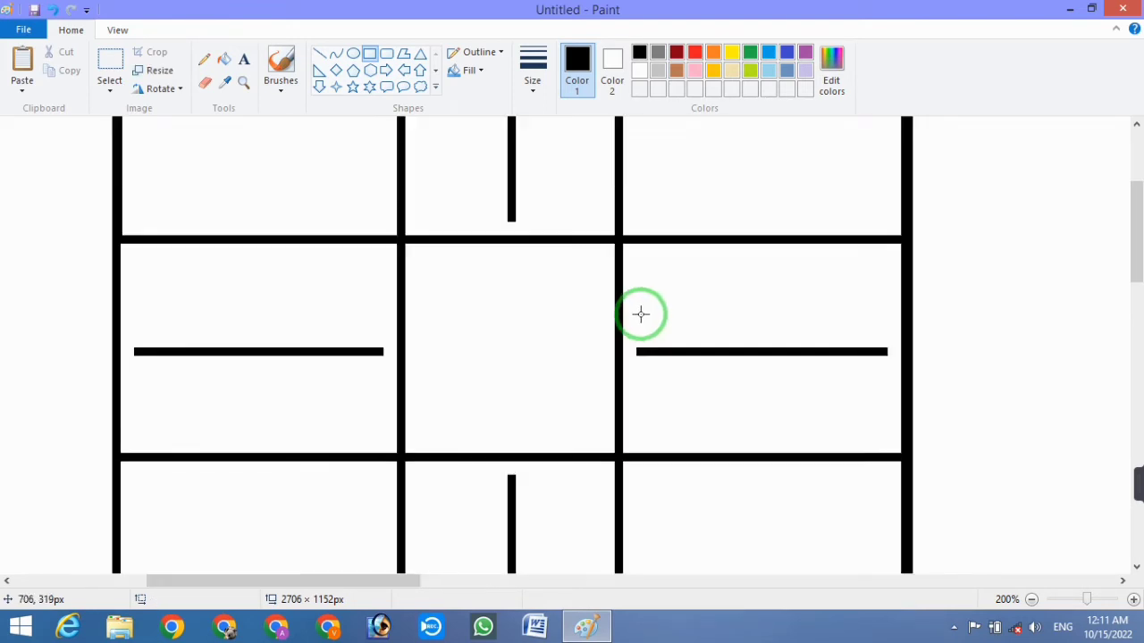
pyautogui.click(1032, 598)
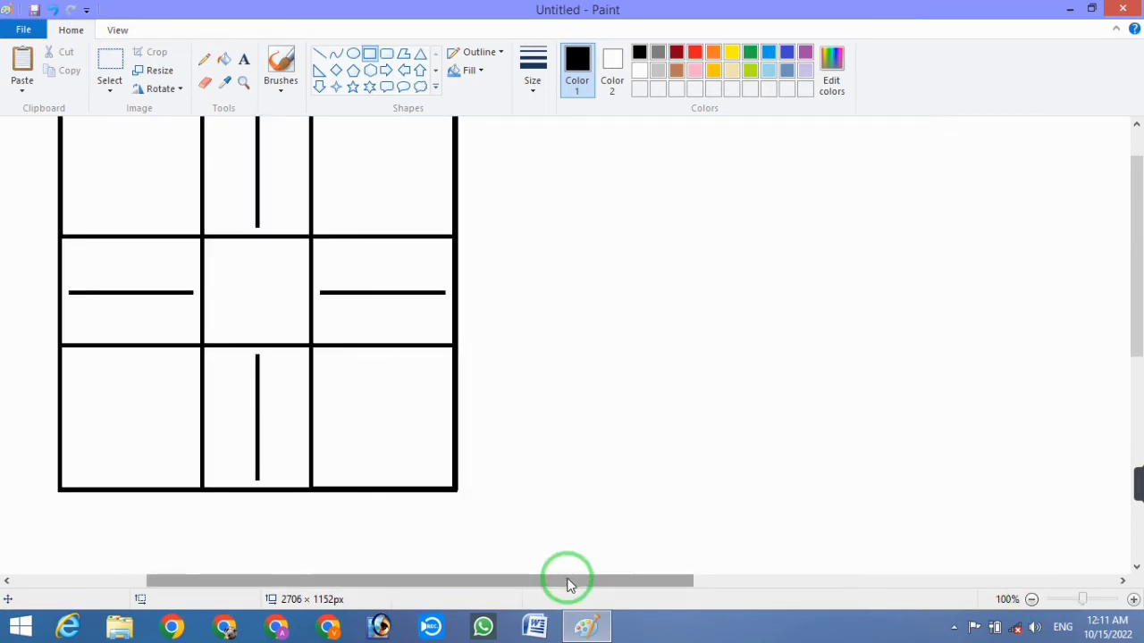
pyautogui.moveTo(566, 578); pyautogui.dragTo(428, 578)
pyautogui.scroll(2, 861, 462)
pyautogui.click(370, 55)
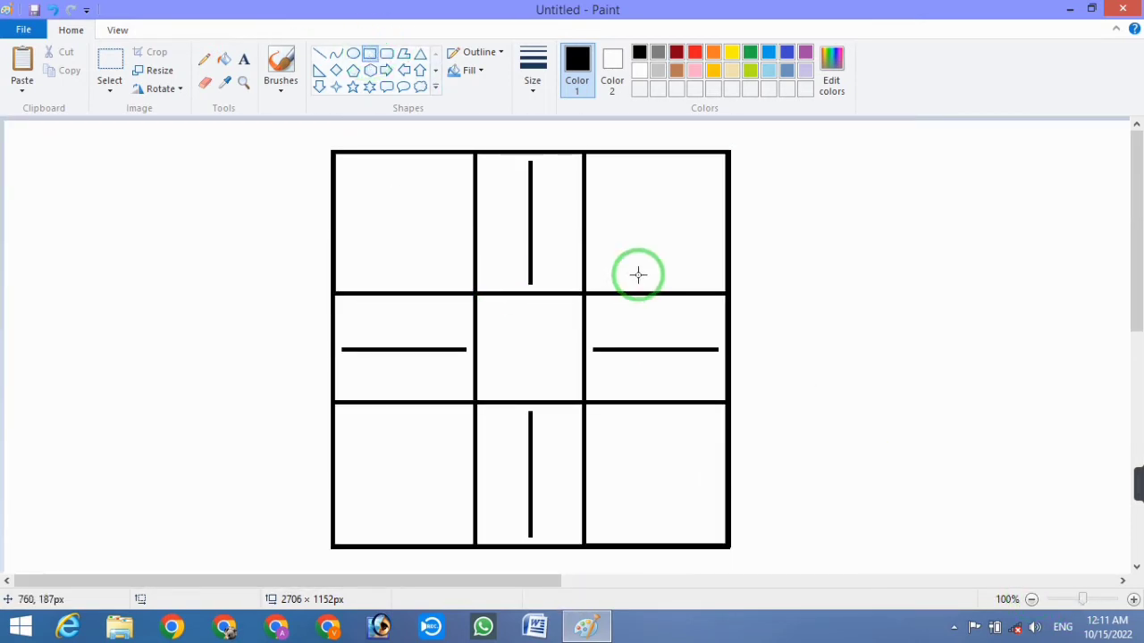
pyautogui.moveTo(512, 154); pyautogui.dragTo(550, 545)
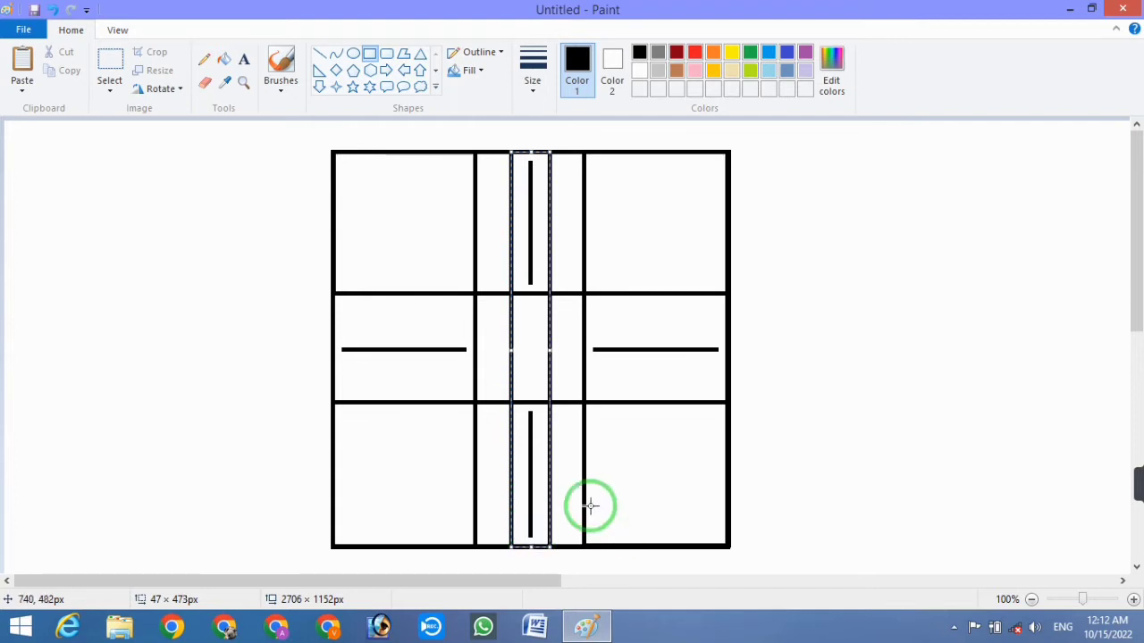
# Draw a narrow full-width rectangle about 474 × 47 px centred on the two horizontal guide lines
pyautogui.click(904, 315)
pyautogui.moveTo(332, 328)
pyautogui.mouseDown()
pyautogui.moveTo(340, 357)
pyautogui.moveTo(569, 378)
pyautogui.moveTo(725, 378)
pyautogui.moveTo(727, 367)
pyautogui.mouseUp()
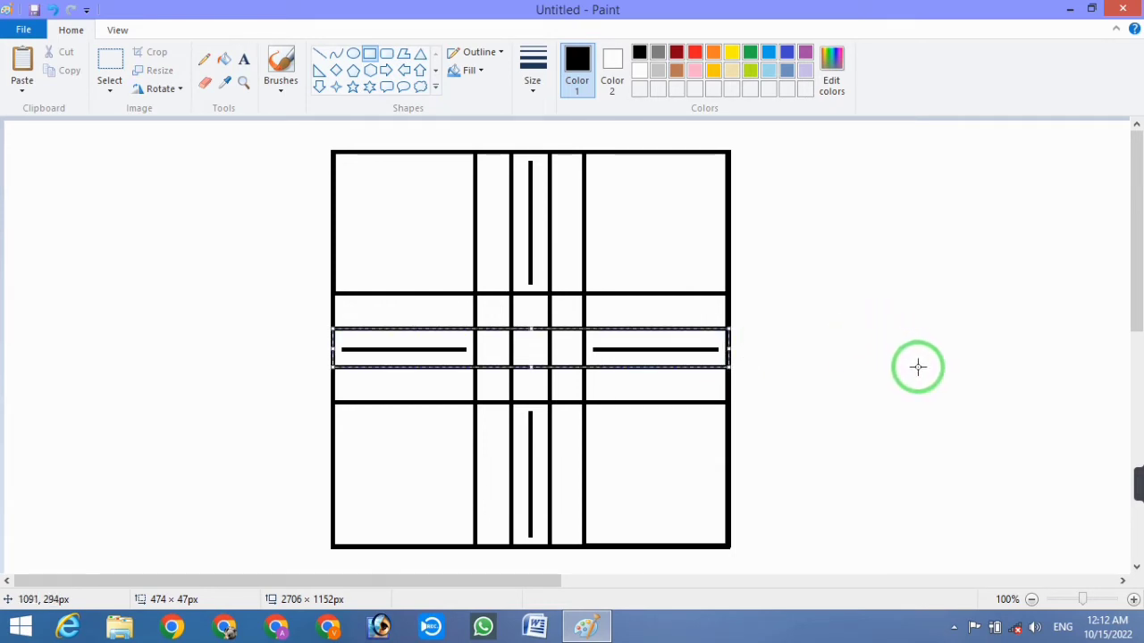
pyautogui.click(917, 368)
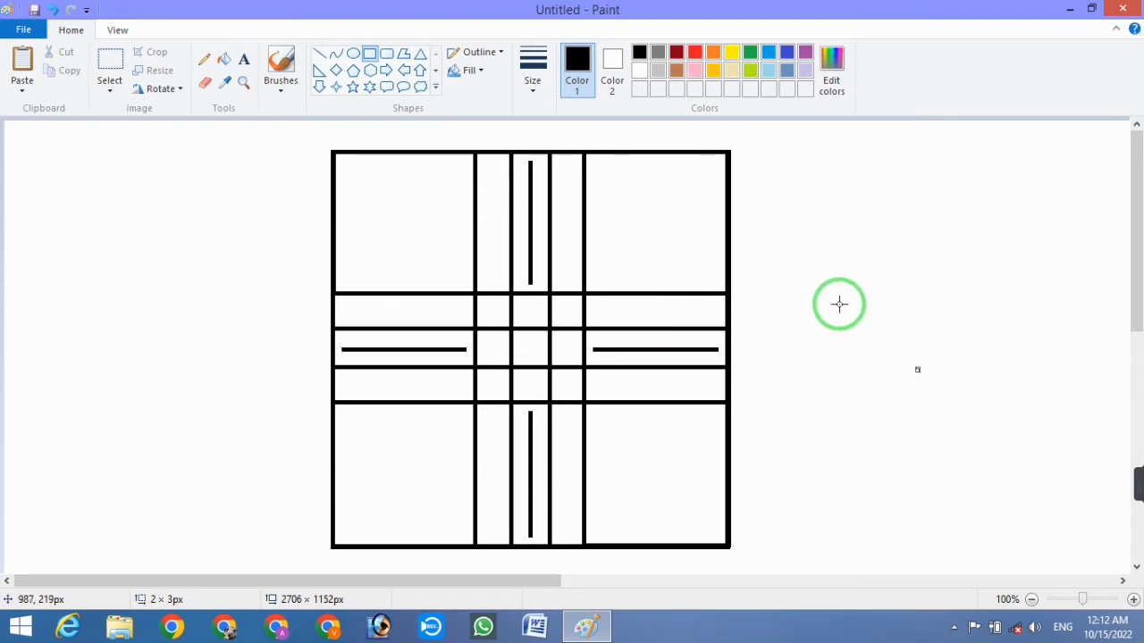
# At 200% zoom, erase the ends of the narrow rectangles' lines inside the central square so they detach from its sides
pyautogui.click(205, 82)
pyautogui.click(1131, 599)
pyautogui.moveTo(249, 585); pyautogui.dragTo(393, 585)
pyautogui.moveTo(1133, 130)
pyautogui.mouseDown()
pyautogui.moveTo(1133, 243)
pyautogui.moveTo(1141, 230)
pyautogui.mouseUp()
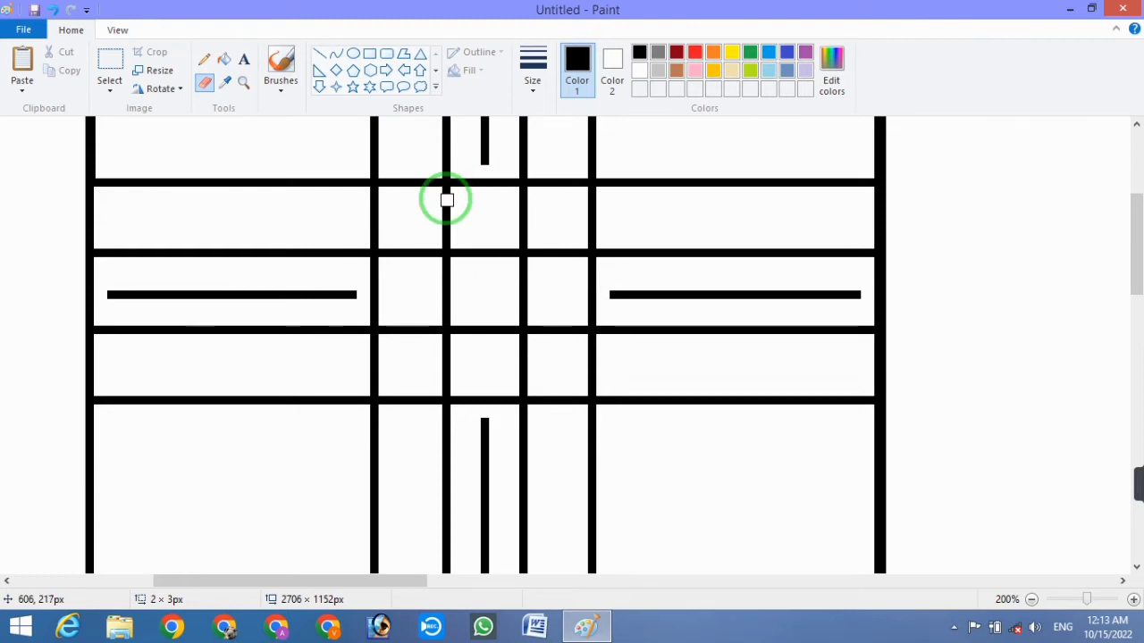
pyautogui.moveTo(445, 194)
pyautogui.mouseDown()
pyautogui.moveTo(510, 204)
pyautogui.moveTo(525, 193)
pyautogui.moveTo(546, 262)
pyautogui.moveTo(581, 254)
pyautogui.moveTo(581, 331)
pyautogui.moveTo(557, 384)
pyautogui.moveTo(558, 356)
pyautogui.moveTo(583, 329)
pyautogui.moveTo(571, 376)
pyautogui.moveTo(497, 380)
pyautogui.moveTo(521, 388)
pyautogui.moveTo(462, 366)
pyautogui.moveTo(441, 388)
pyautogui.mouseUp()
pyautogui.hotkey('ctrl', 'z')
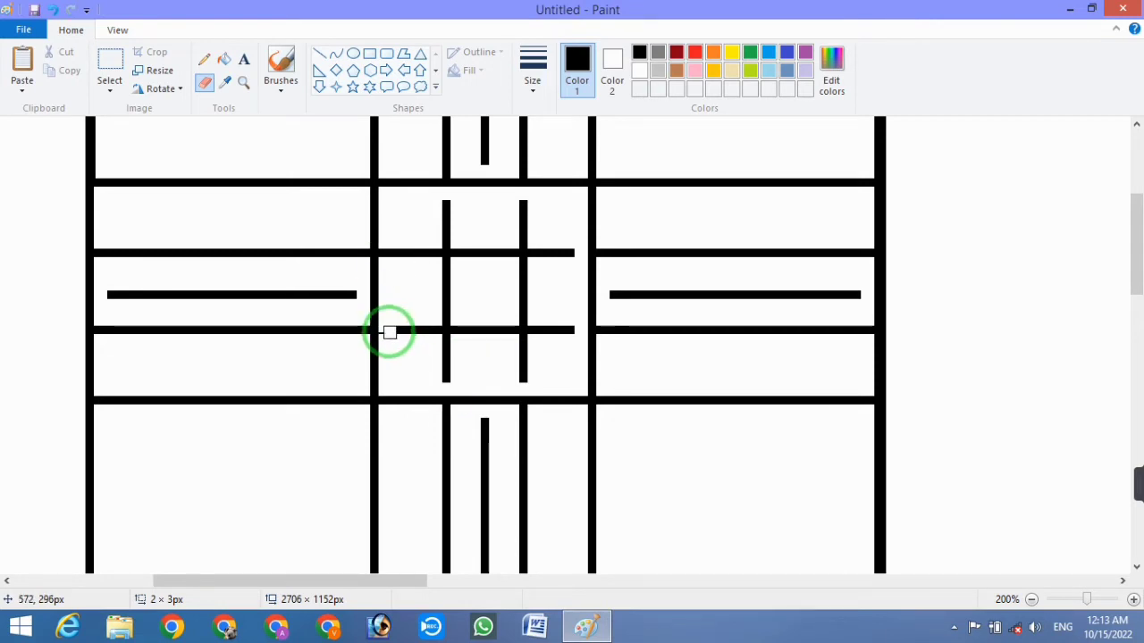
pyautogui.moveTo(384, 332)
pyautogui.mouseDown()
pyautogui.moveTo(395, 248)
pyautogui.moveTo(383, 248)
pyautogui.mouseUp()
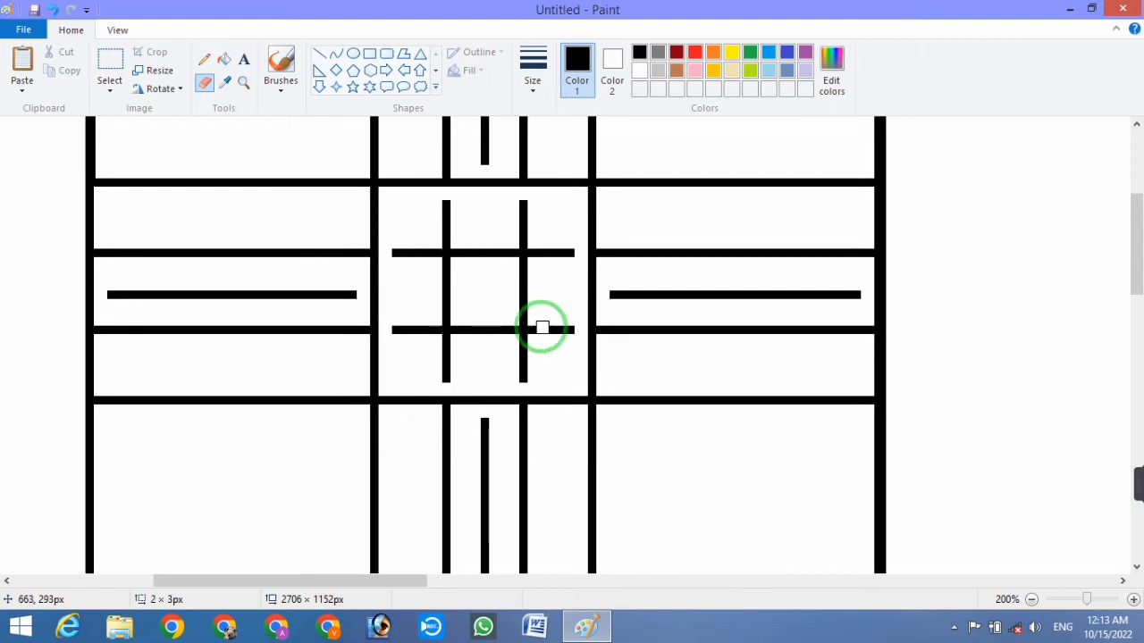
# Fill the four guide lines and the detached crossing lines inside the central square with white
pyautogui.scroll(-2, 541, 324)
pyautogui.scroll(4, 542, 324)
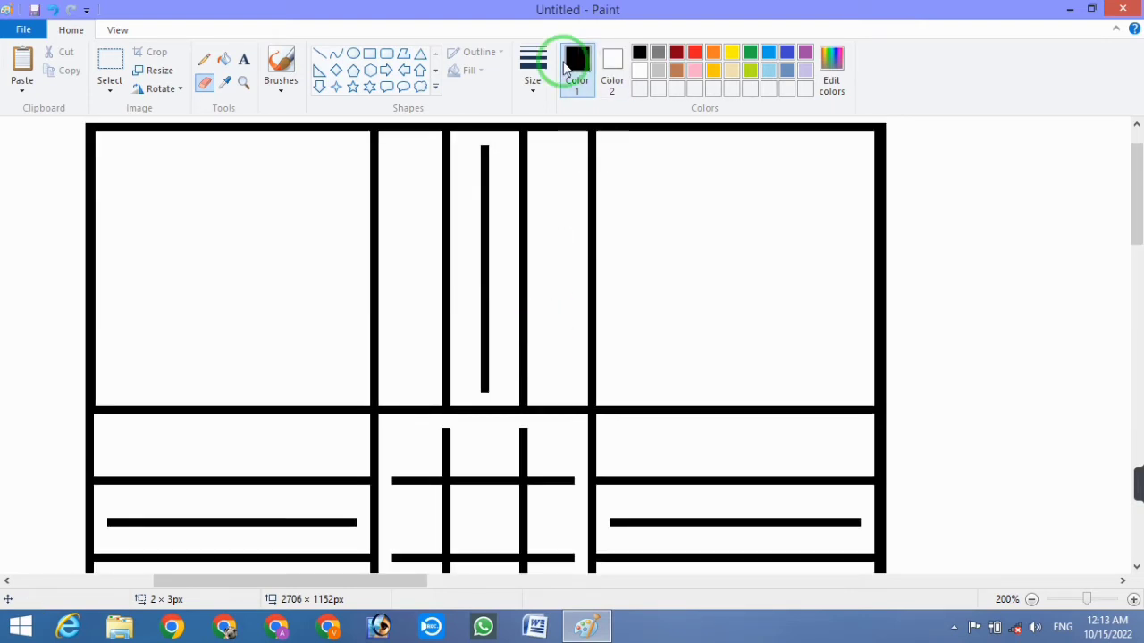
pyautogui.click(639, 71)
pyautogui.click(223, 59)
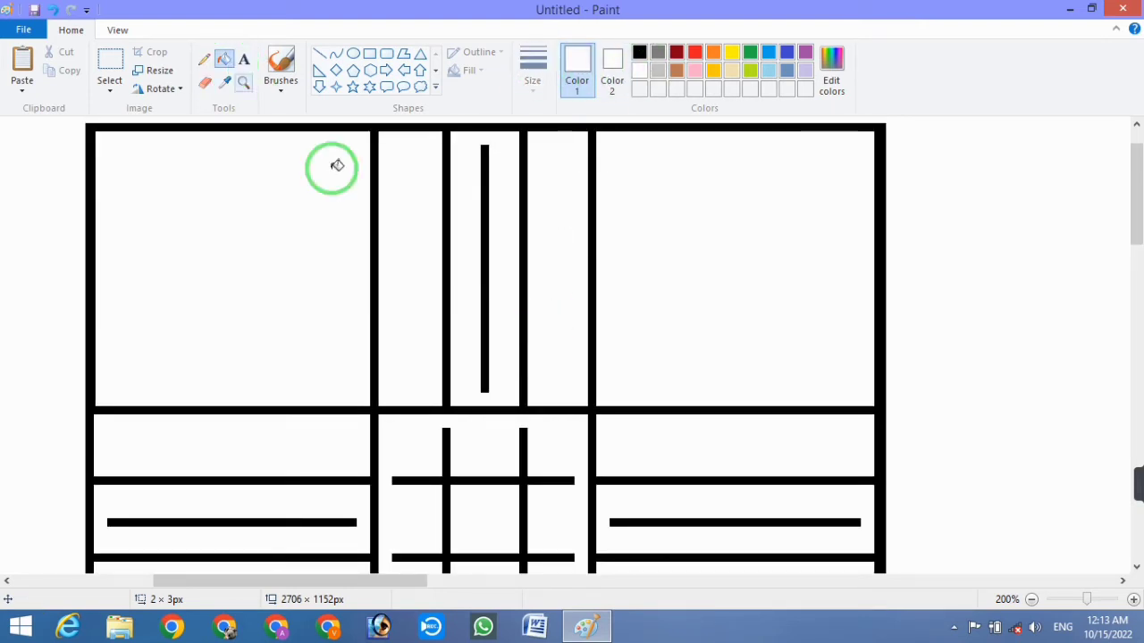
pyautogui.click(485, 210)
pyautogui.scroll(-3, 485, 237)
pyautogui.click(523, 185)
pyautogui.click(698, 183)
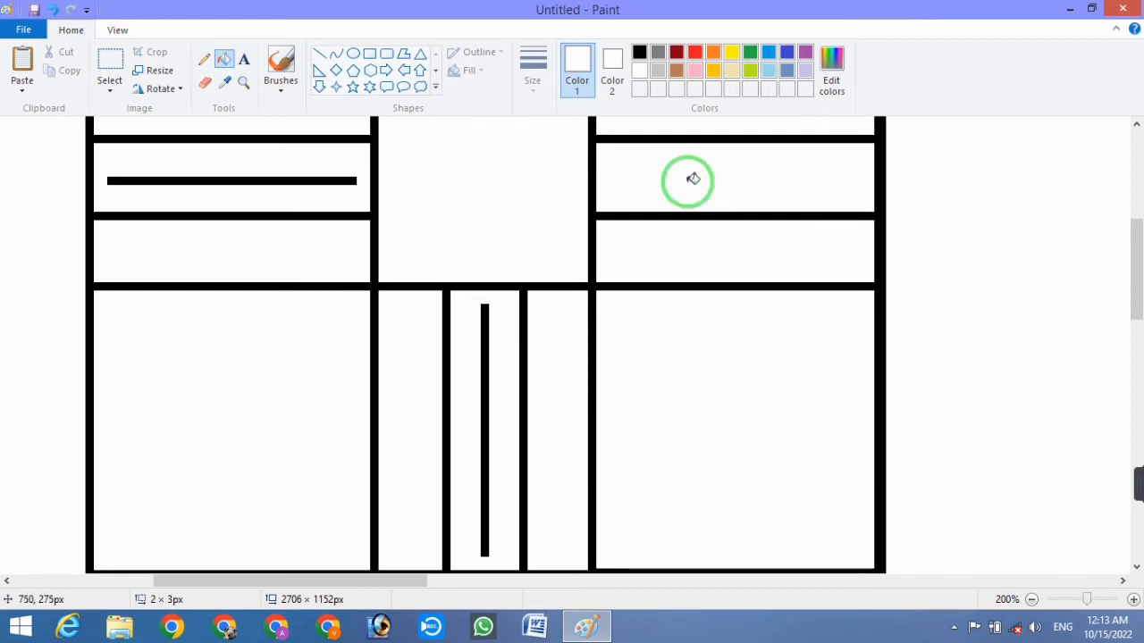
pyautogui.click(484, 350)
pyautogui.click(331, 179)
pyautogui.scroll(5, 587, 303)
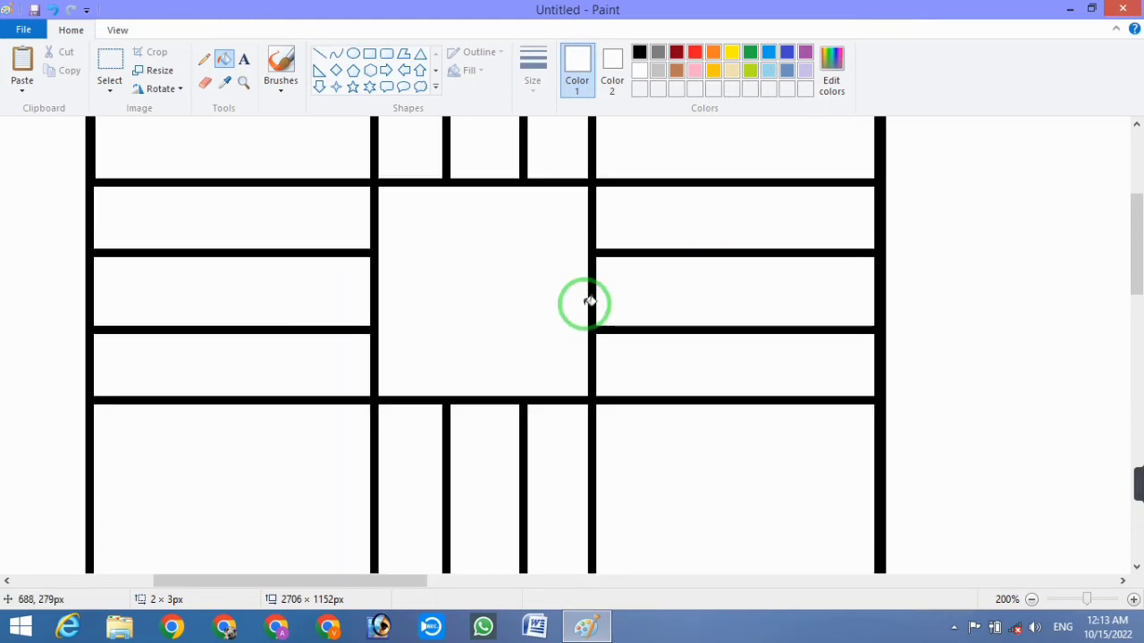
pyautogui.scroll(-4, 587, 302)
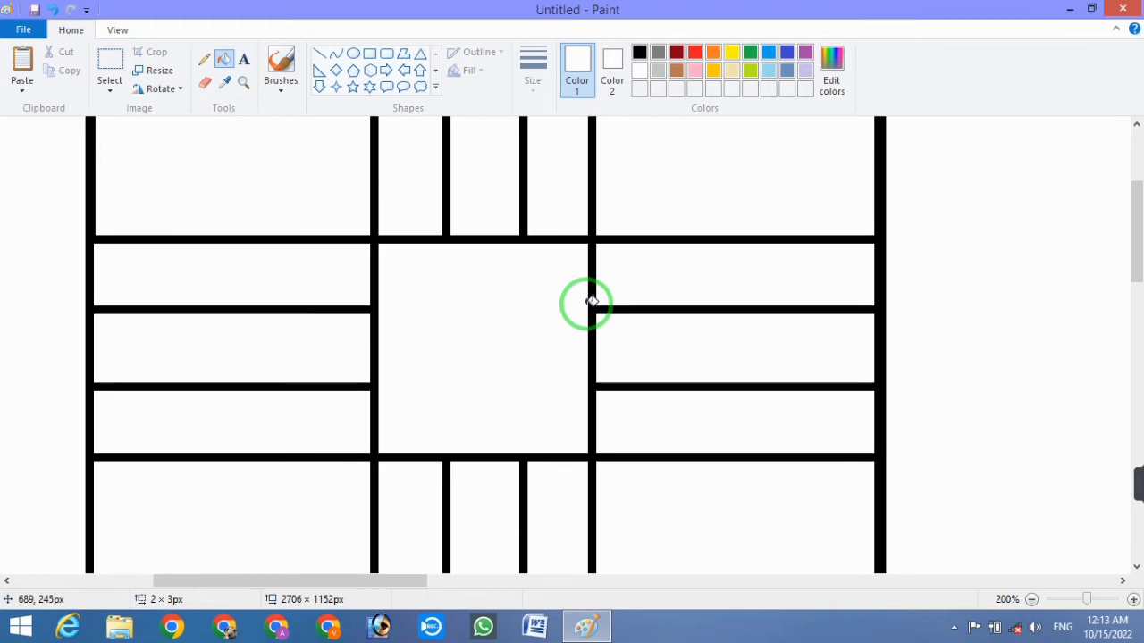
pyautogui.moveTo(1128, 485)
pyautogui.click(873, 486)
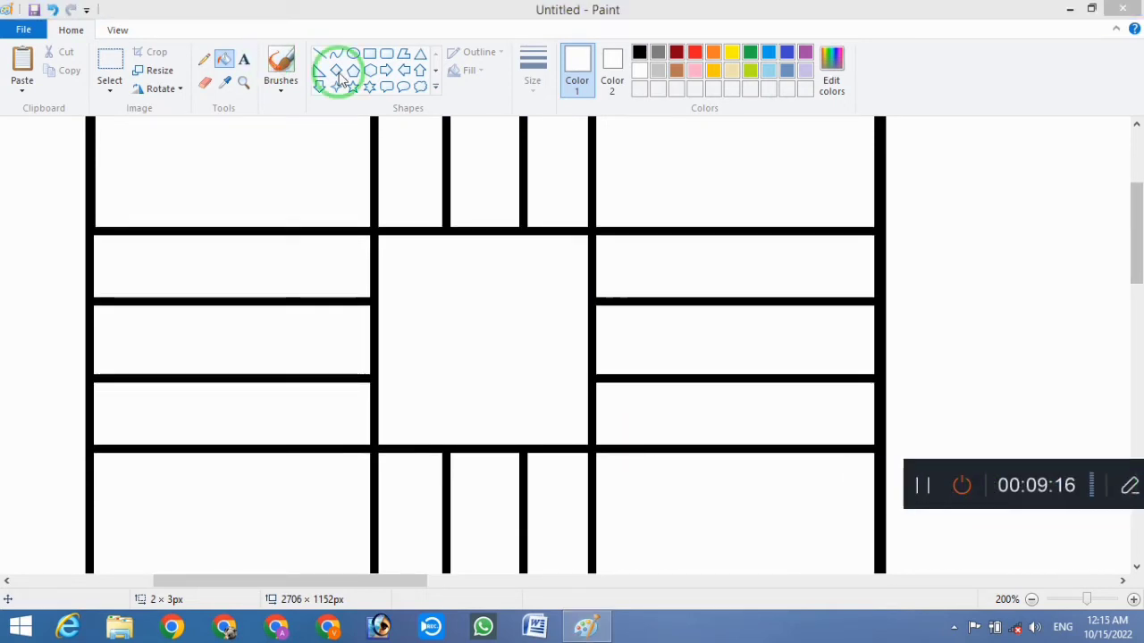
# Draw two black diagonal lines about 130 × 130 px across the central square, joining its opposite corners
pyautogui.click(319, 53)
pyautogui.moveTo(592, 232)
pyautogui.mouseDown()
pyautogui.moveTo(513, 288)
pyautogui.moveTo(512, 310)
pyautogui.mouseUp()
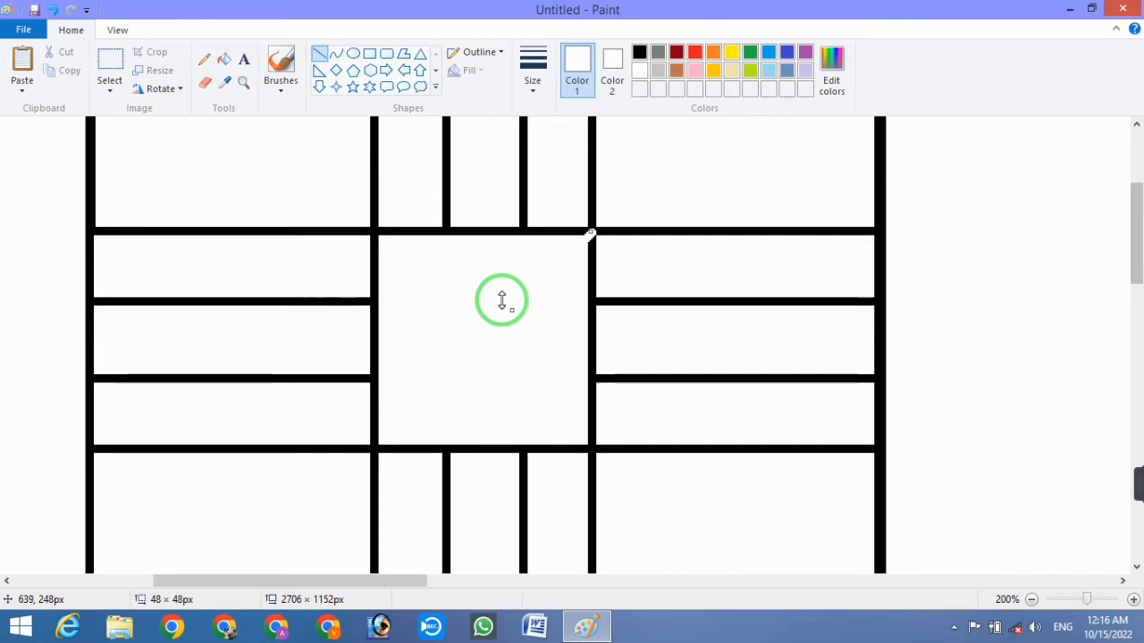
pyautogui.click(638, 51)
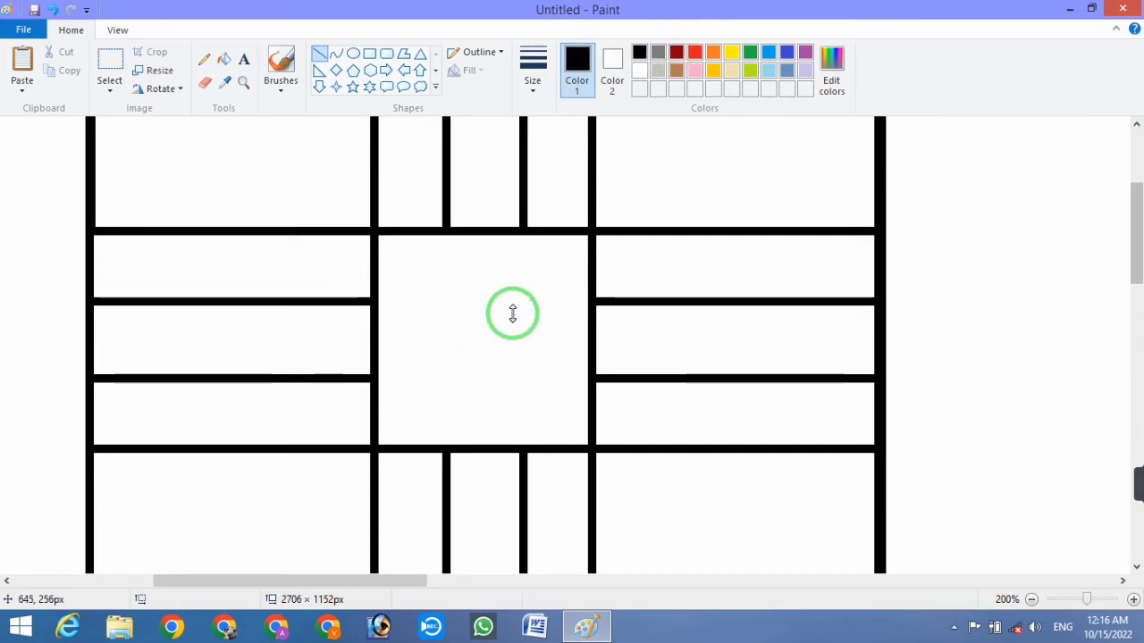
pyautogui.moveTo(590, 233); pyautogui.dragTo(374, 446)
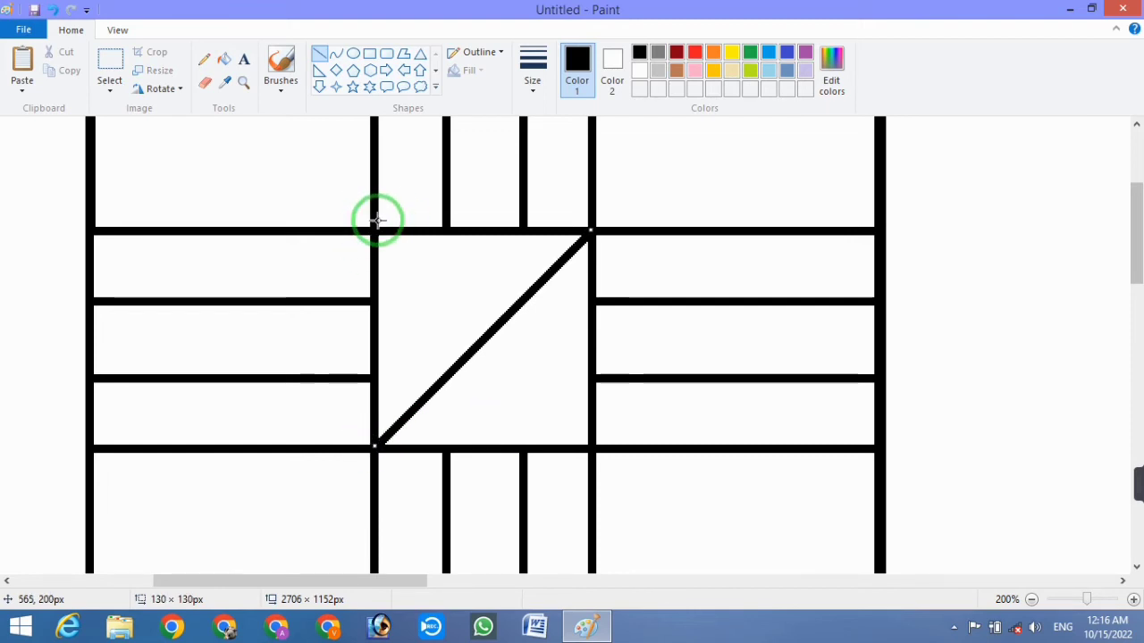
pyautogui.moveTo(375, 232); pyautogui.dragTo(568, 461)
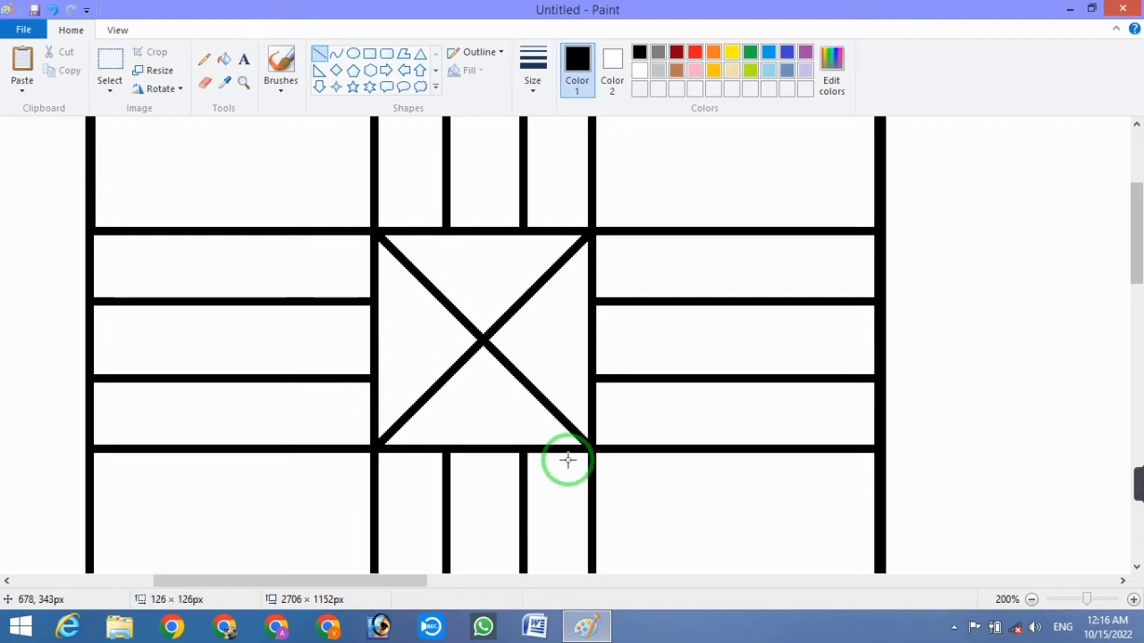
# Draw a black rectangle about 97 × 158 px over the figure's top middle arm and move it to the blank area right of the figure
pyautogui.moveTo(1008, 493)
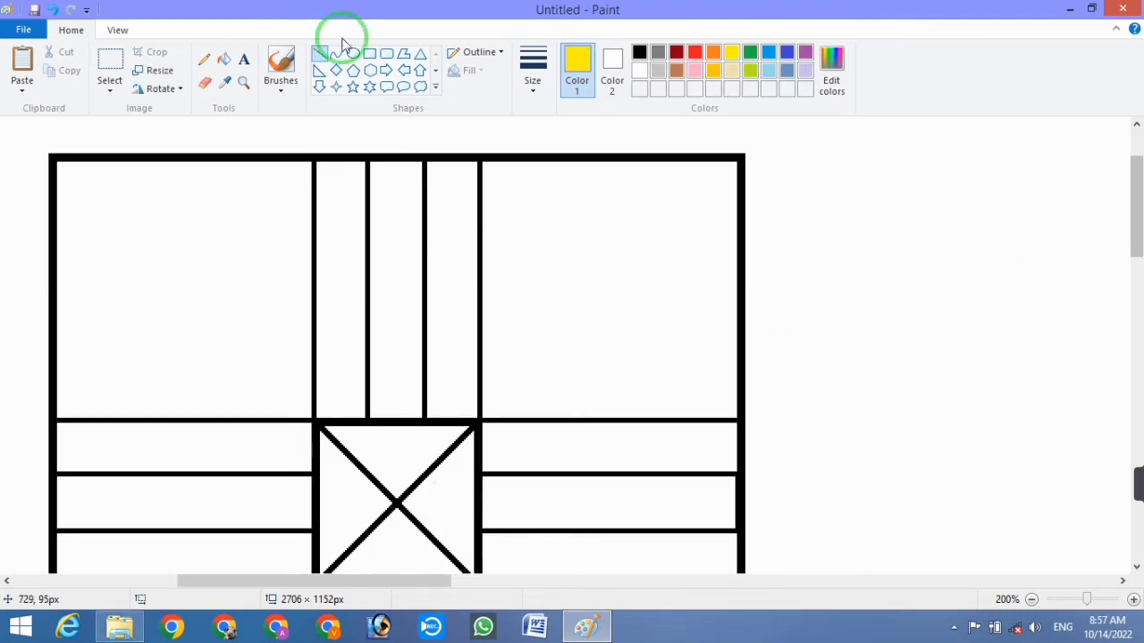
pyautogui.click(370, 51)
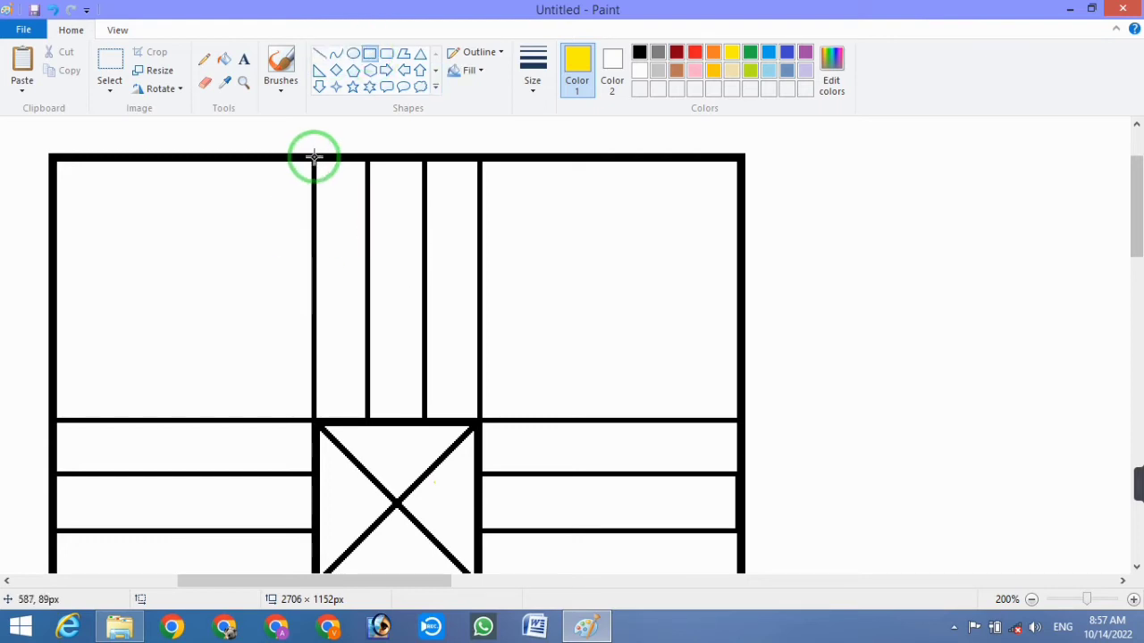
pyautogui.moveTo(315, 158); pyautogui.dragTo(474, 417)
pyautogui.click(639, 51)
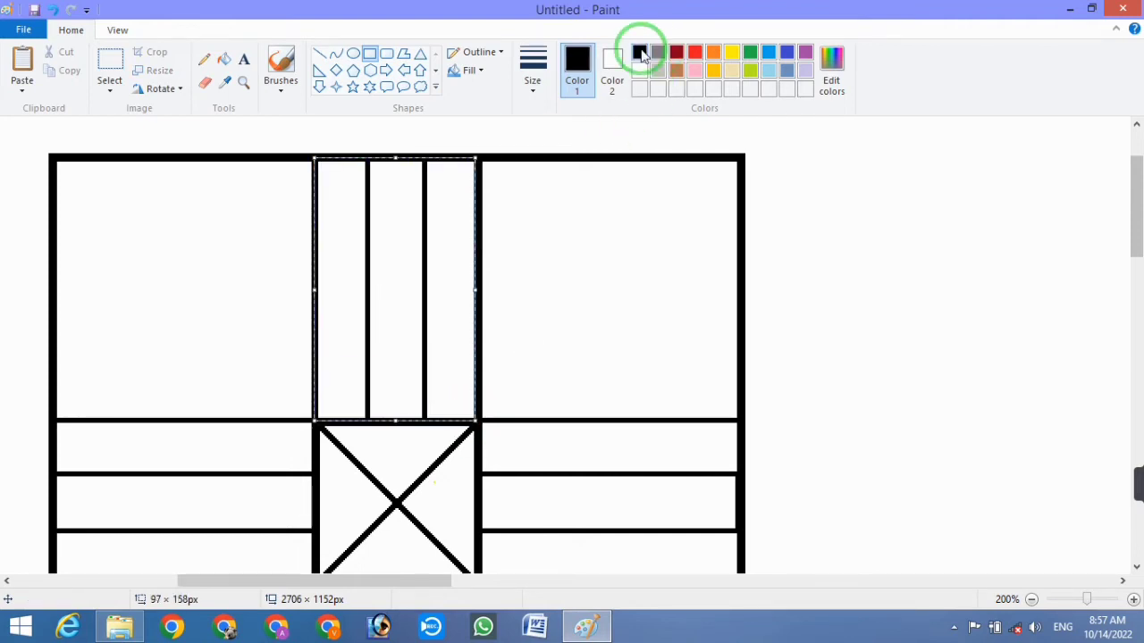
pyautogui.moveTo(445, 256)
pyautogui.mouseDown()
pyautogui.moveTo(985, 250)
pyautogui.moveTo(973, 256)
pyautogui.mouseUp()
pyautogui.moveTo(1134, 197)
pyautogui.mouseDown()
pyautogui.moveTo(1131, 209)
pyautogui.moveTo(1131, 195)
pyautogui.mouseUp()
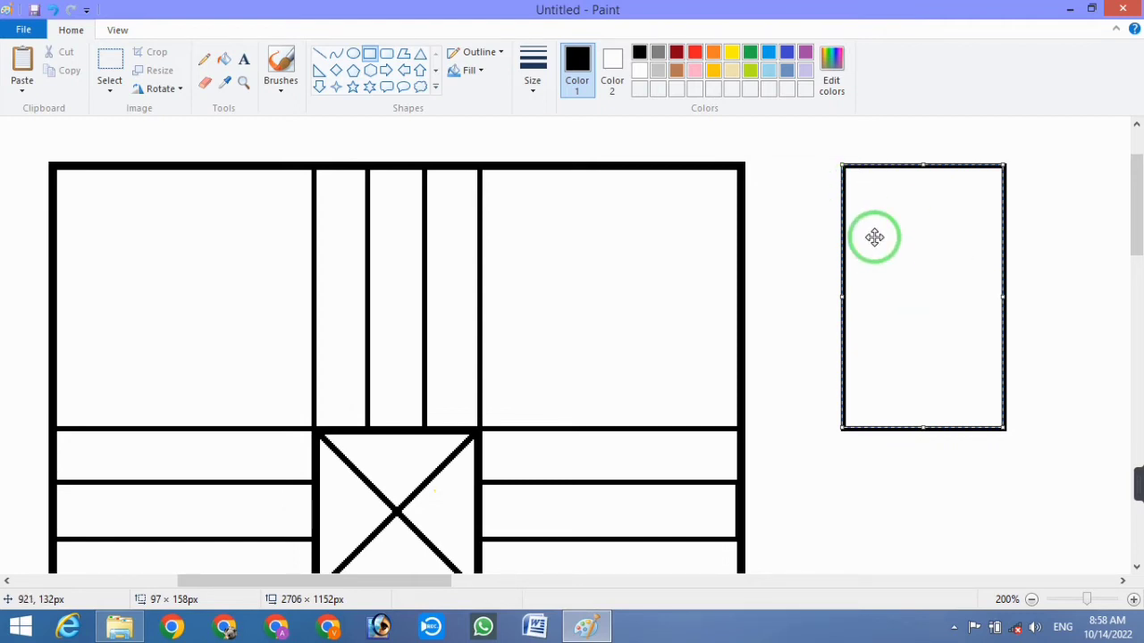
# Draw a black horizontal line about 96 px long across the upper part of the separate rectangle beside the figure
pyautogui.click(812, 224)
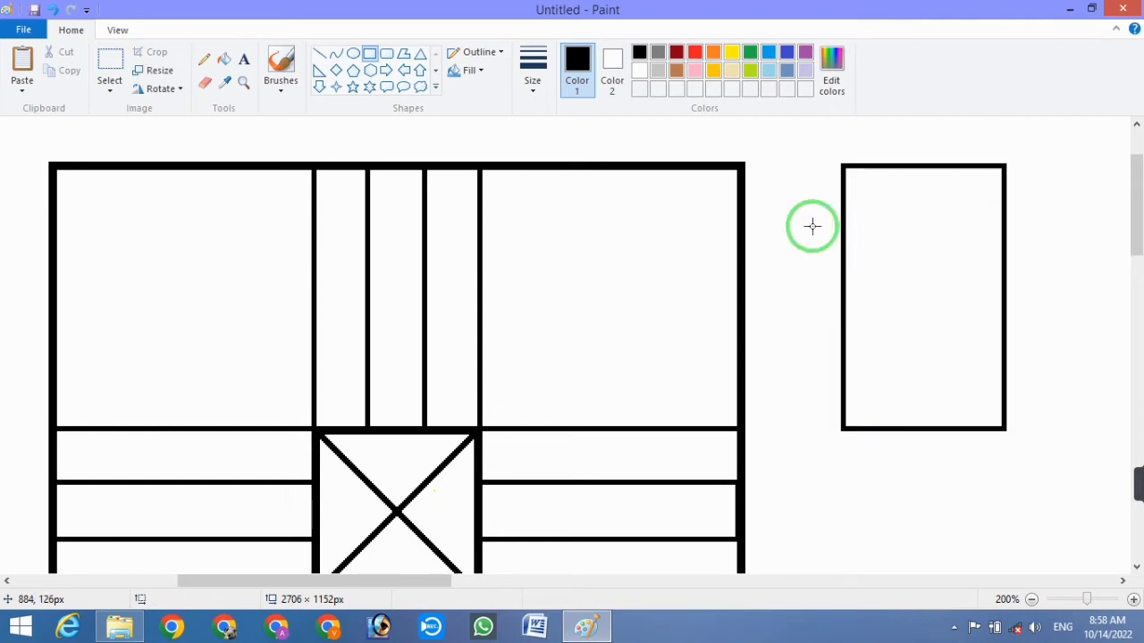
pyautogui.click(319, 55)
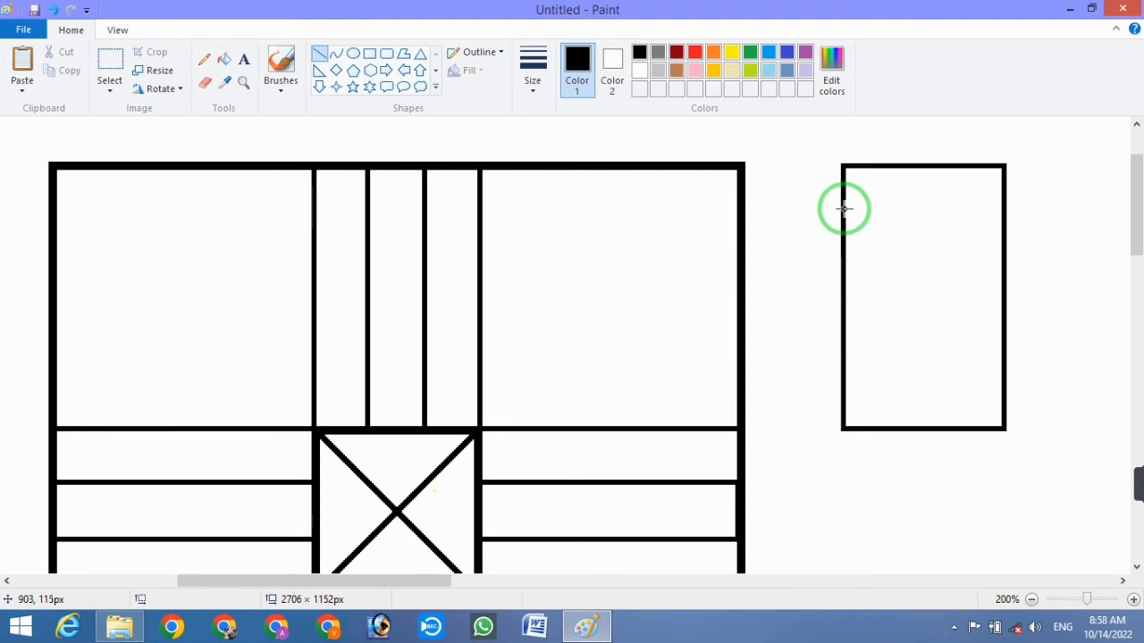
pyautogui.moveTo(844, 209); pyautogui.dragTo(1006, 208)
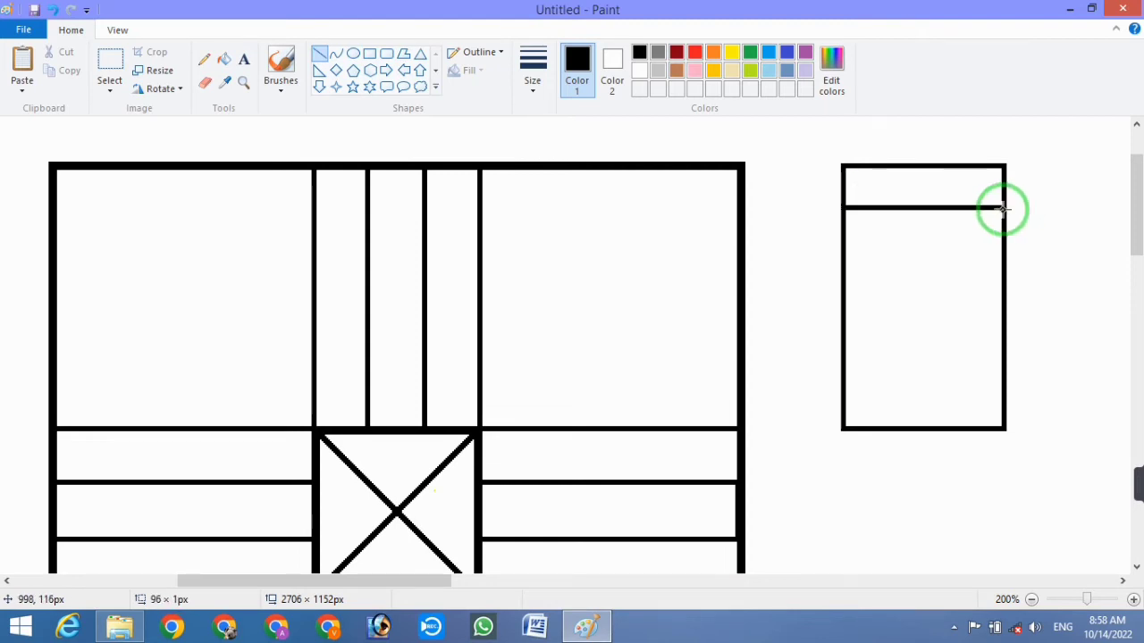
pyautogui.moveTo(845, 243); pyautogui.dragTo(1006, 243)
pyautogui.moveTo(843, 283); pyautogui.dragTo(1002, 284)
pyautogui.moveTo(843, 320); pyautogui.dragTo(1003, 322)
pyautogui.moveTo(845, 357); pyautogui.dragTo(1003, 358)
pyautogui.moveTo(844, 396)
pyautogui.mouseDown()
pyautogui.moveTo(1006, 396)
pyautogui.moveTo(1001, 388)
pyautogui.mouseUp()
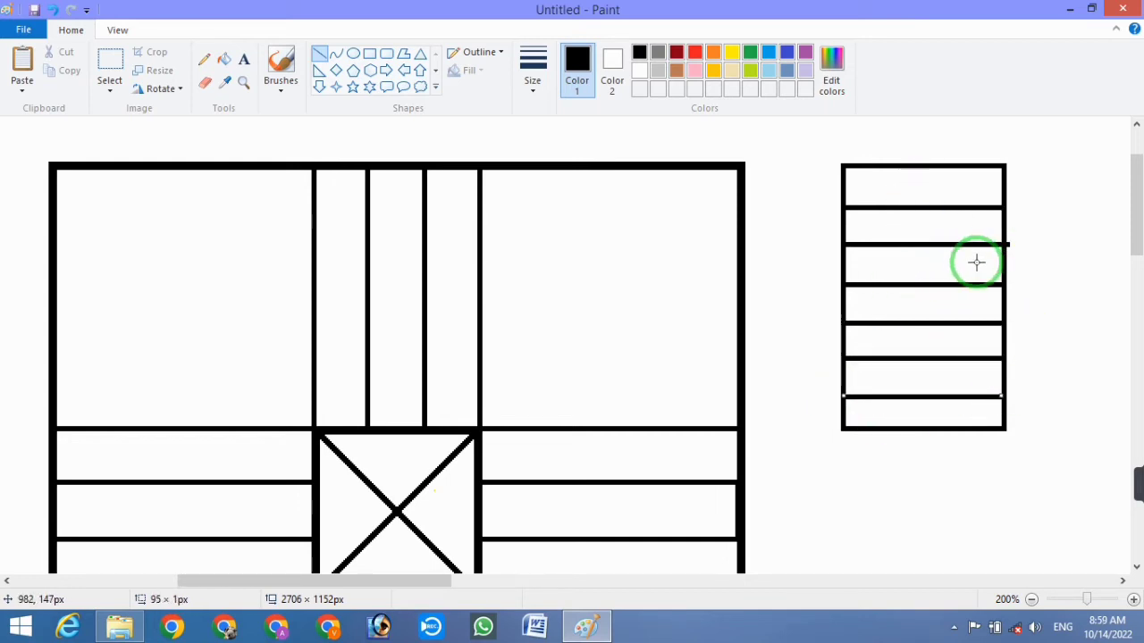
pyautogui.hotkey('ctrl', 'z')
pyautogui.hotkey('ctrl', 'z')
pyautogui.hotkey('ctrl', 'z')
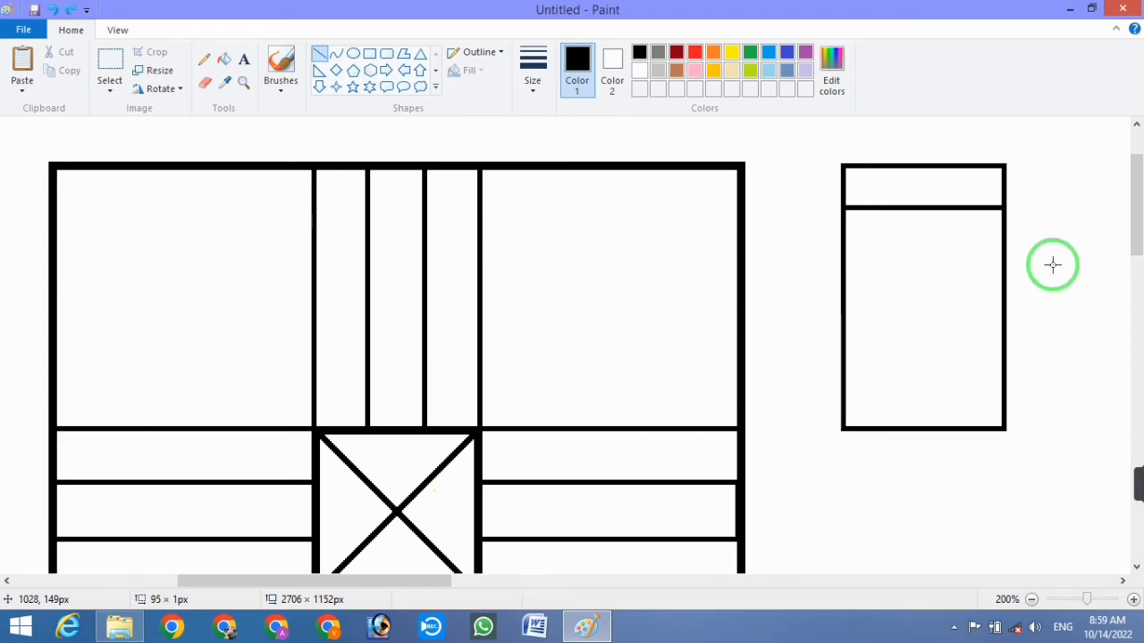
pyautogui.moveTo(844, 251); pyautogui.dragTo(1003, 246)
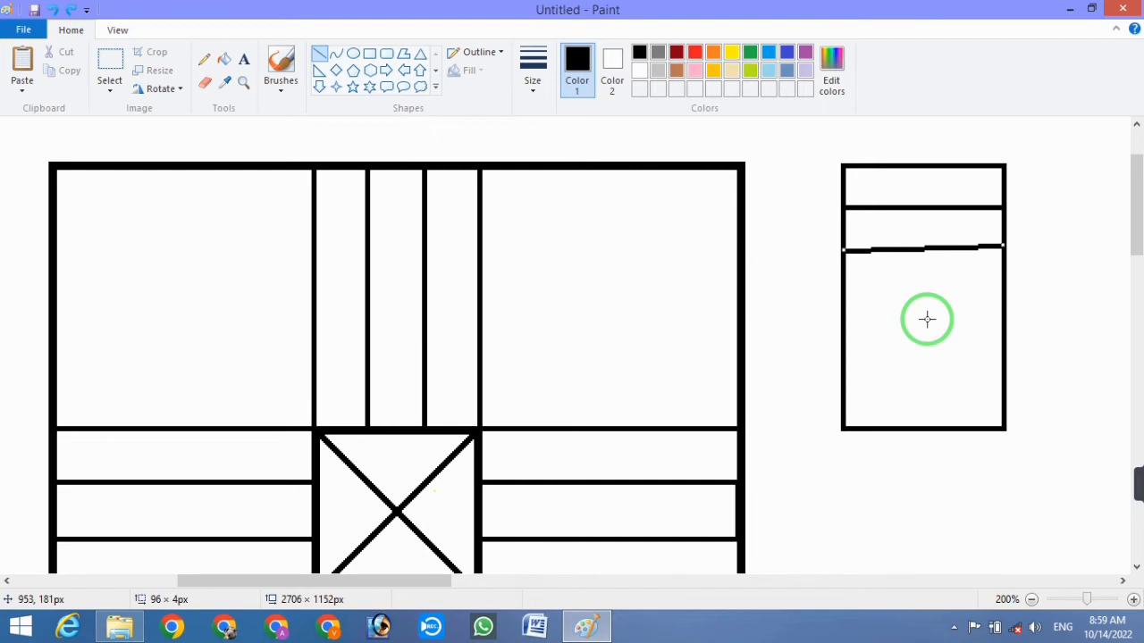
pyautogui.hotkey('ctrl', 'z')
# Draw four evenly spaced horizontal lines about 93 px long below the first one, dividing the separate rectangle into six strips
pyautogui.moveTo(845, 249); pyautogui.dragTo(998, 251)
pyautogui.moveTo(844, 299); pyautogui.dragTo(999, 298)
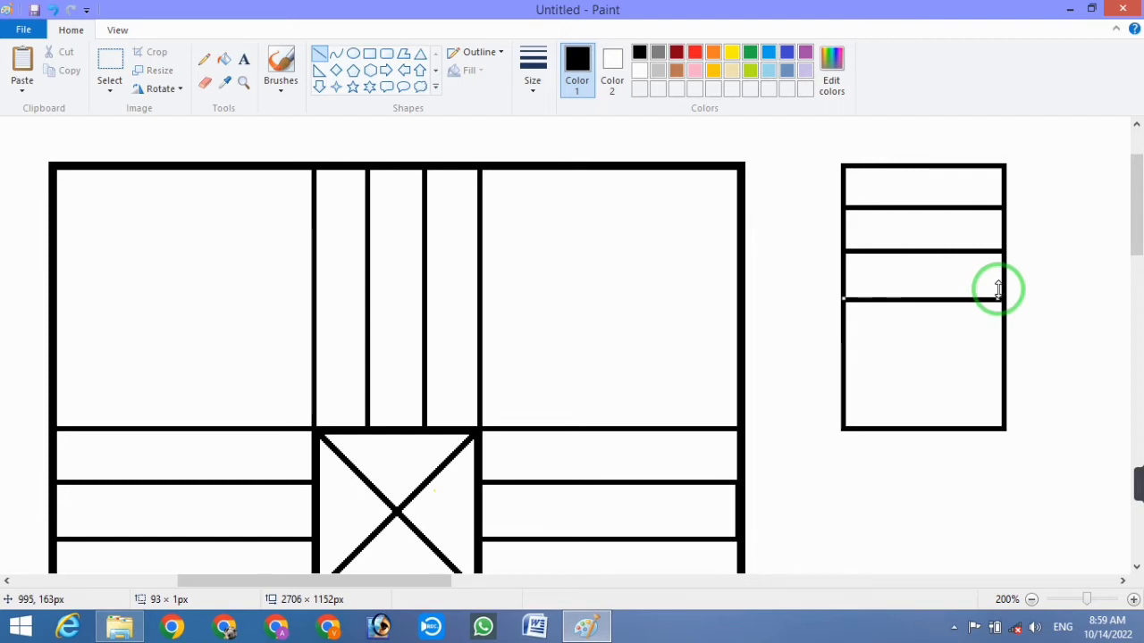
pyautogui.moveTo(843, 342); pyautogui.dragTo(1000, 345)
pyautogui.moveTo(846, 384); pyautogui.dragTo(999, 384)
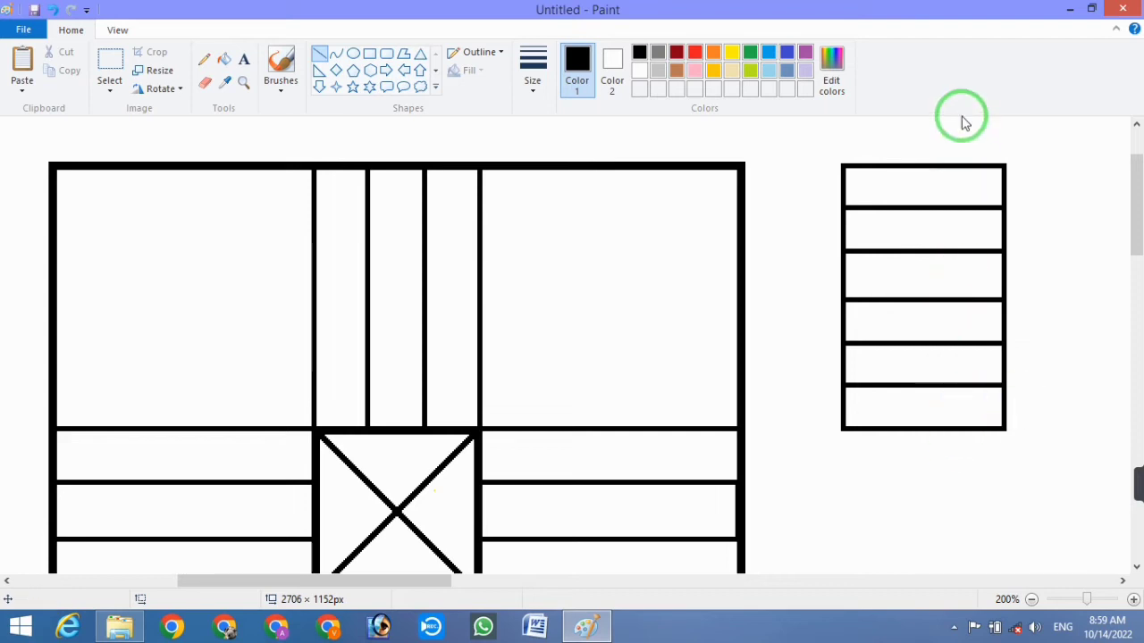
pyautogui.moveTo(822, 146)
pyautogui.mouseDown()
pyautogui.moveTo(860, 198)
pyautogui.moveTo(792, 178)
pyautogui.mouseUp()
pyautogui.hotkey('ctrl', 'z')
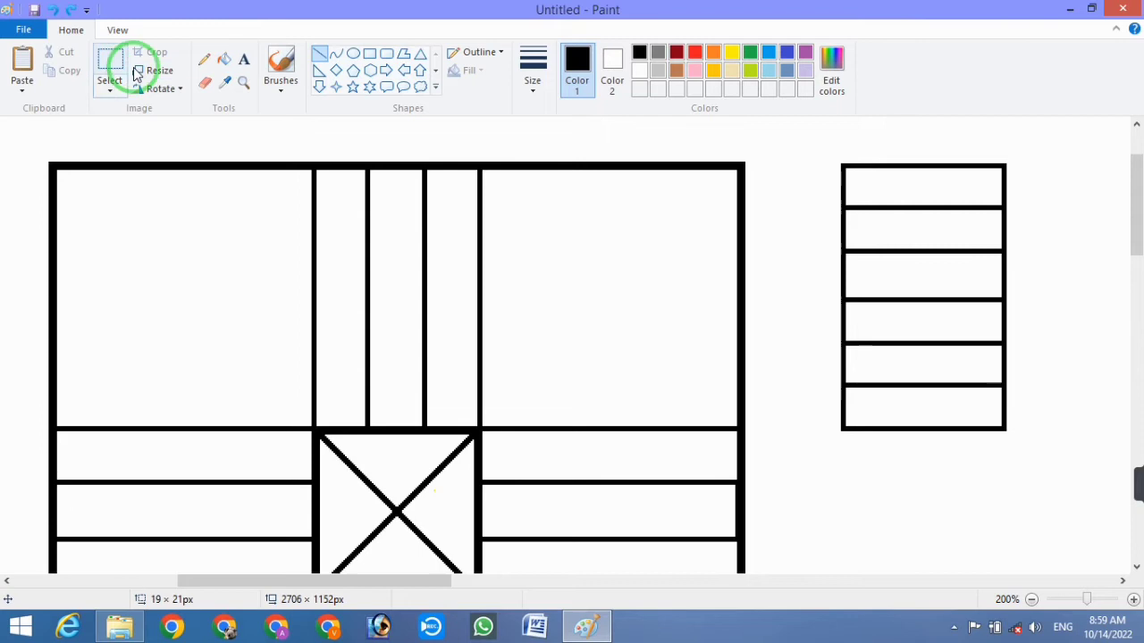
pyautogui.click(109, 85)
pyautogui.click(283, 137)
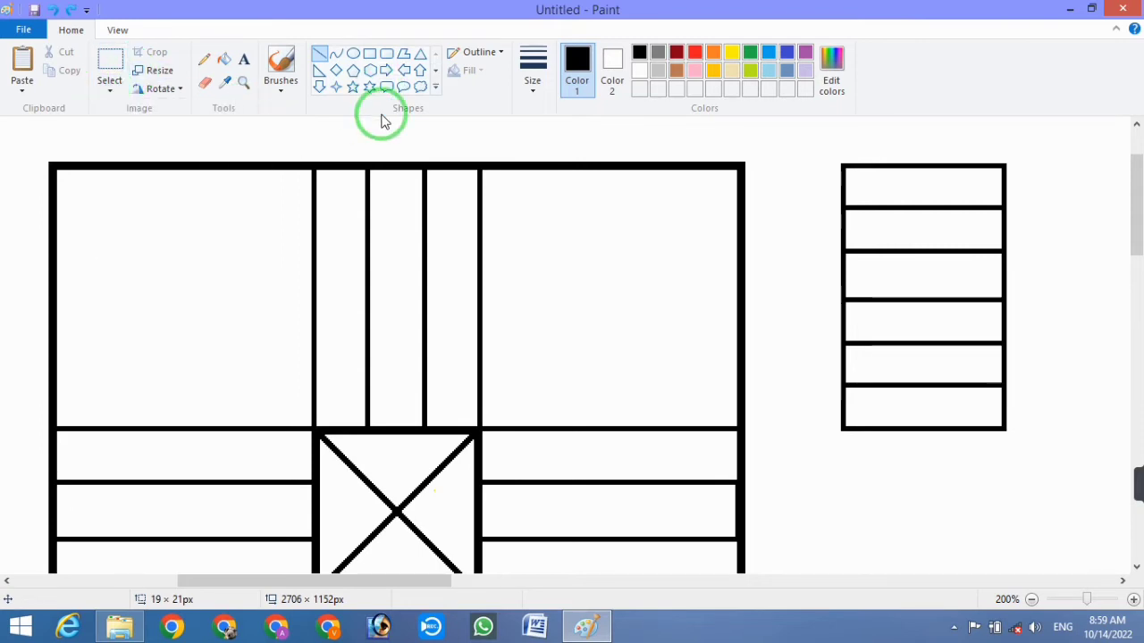
pyautogui.click(110, 89)
pyautogui.click(333, 135)
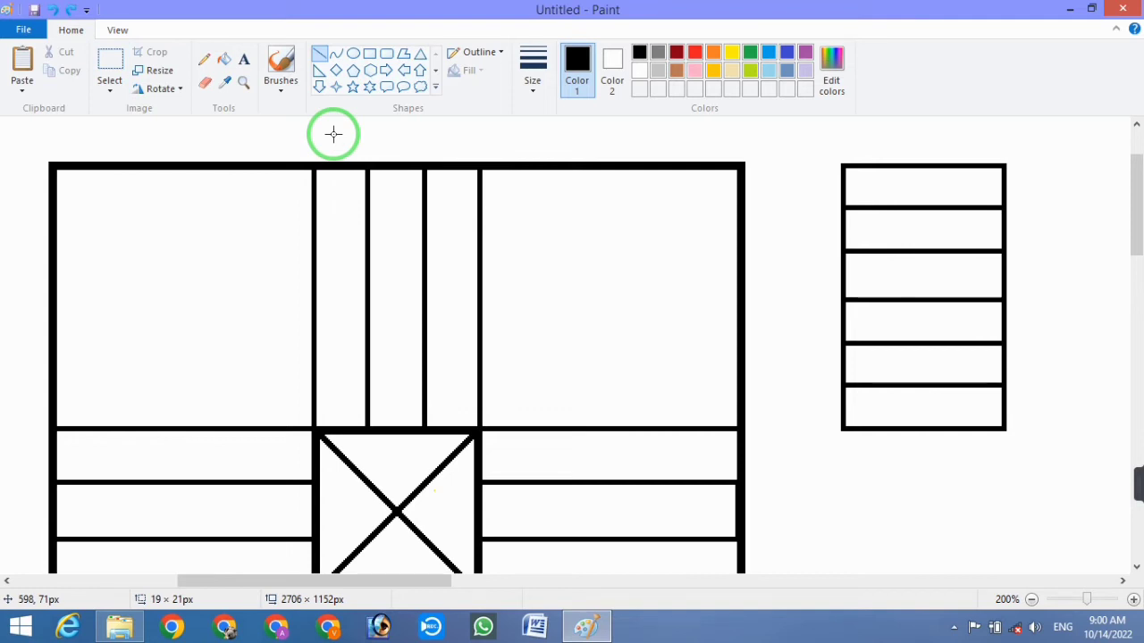
pyautogui.click(109, 86)
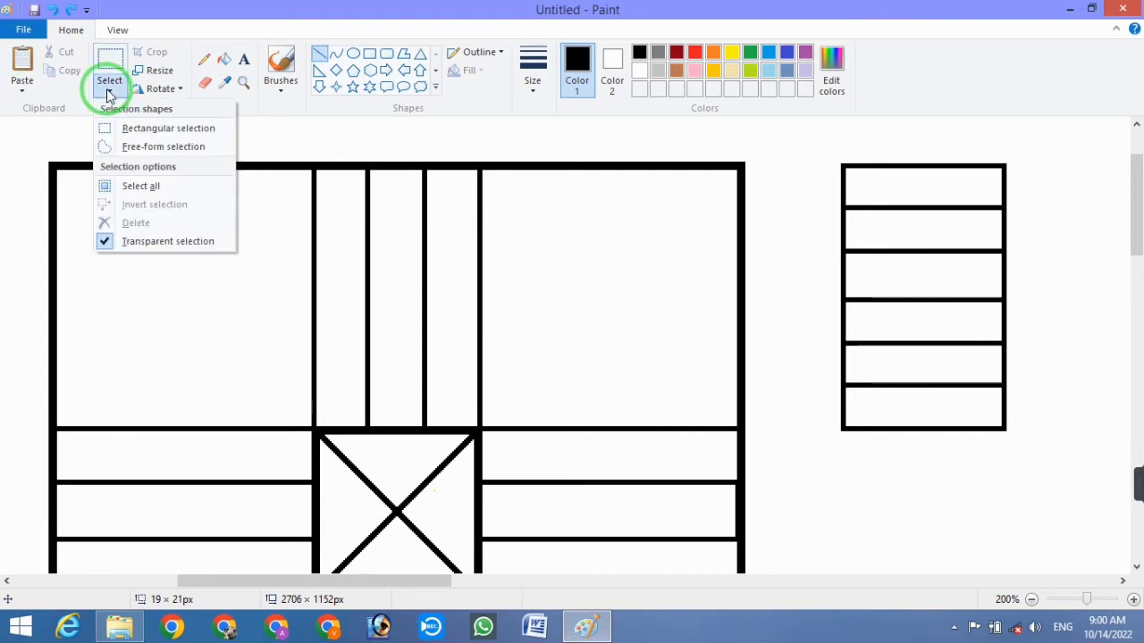
pyautogui.click(148, 127)
pyautogui.moveTo(812, 149)
pyautogui.mouseDown()
pyautogui.moveTo(1055, 457)
pyautogui.moveTo(1044, 450)
pyautogui.mouseUp()
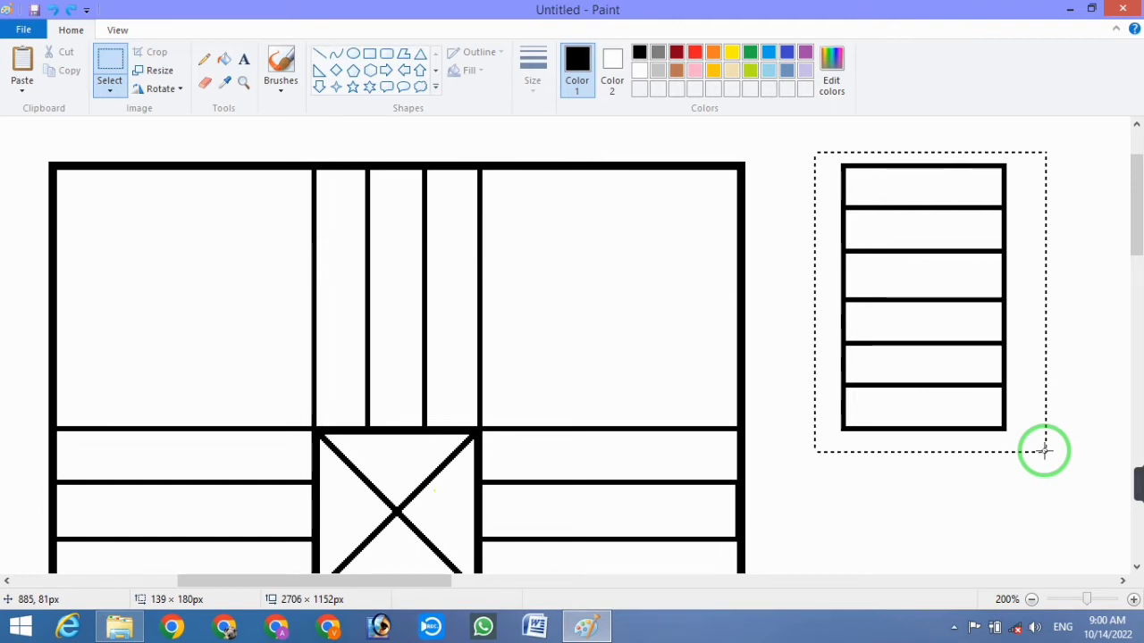
pyautogui.moveTo(1043, 449); pyautogui.dragTo(1044, 450)
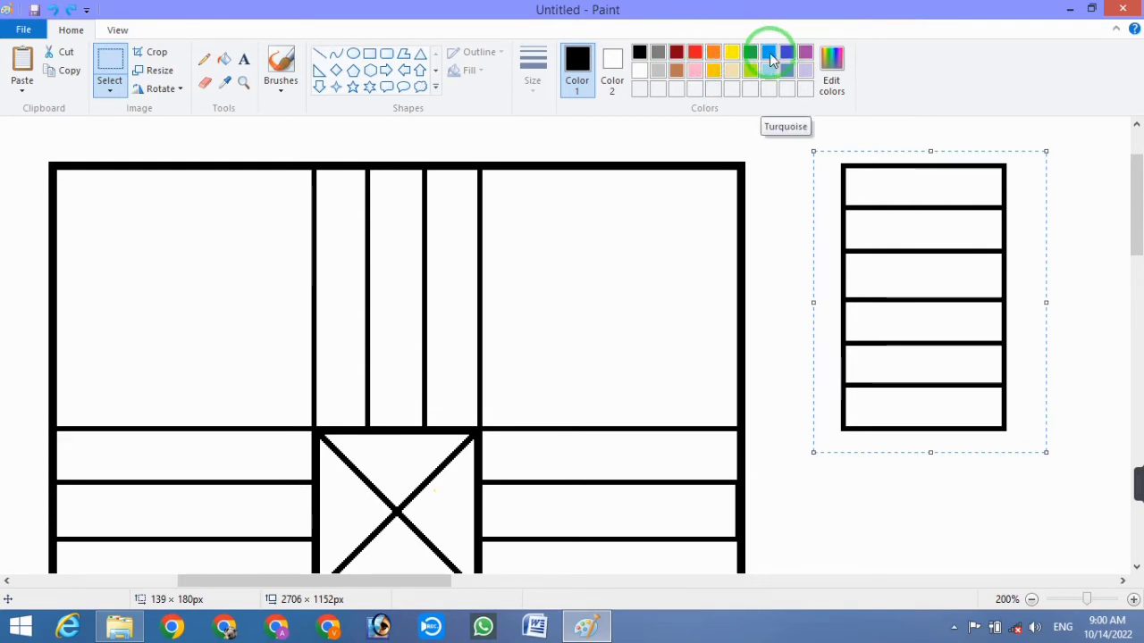
# Fill the right arm's middle strip and the central square's right triangle with pure yellow (RGB 255, 255, 0)
pyautogui.click(830, 76)
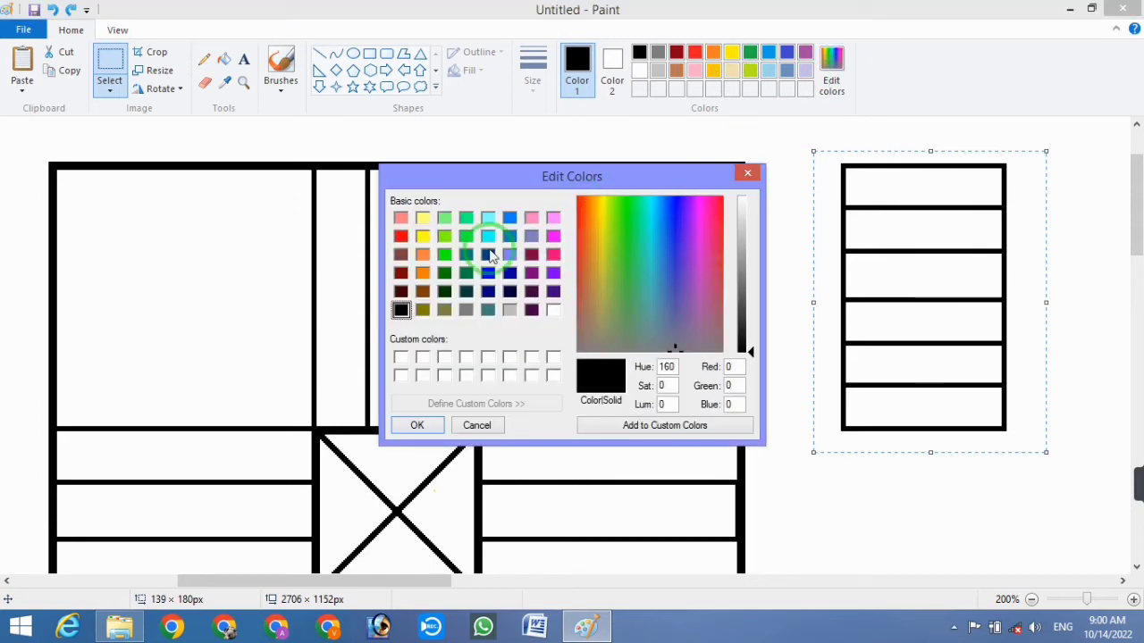
pyautogui.click(422, 235)
pyautogui.click(420, 426)
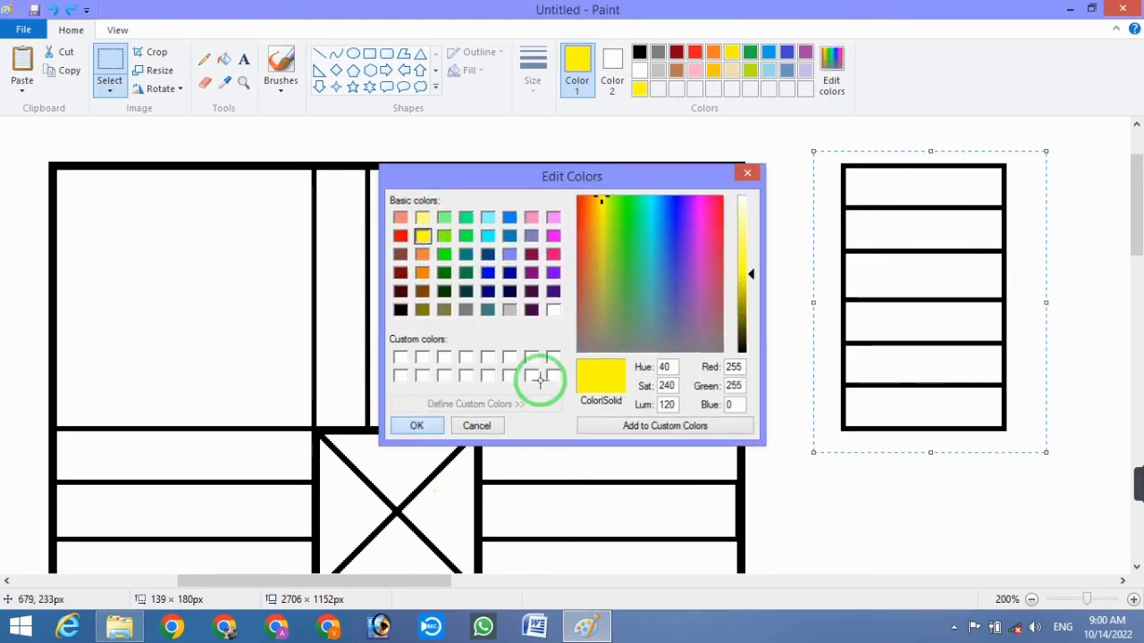
pyautogui.click(225, 61)
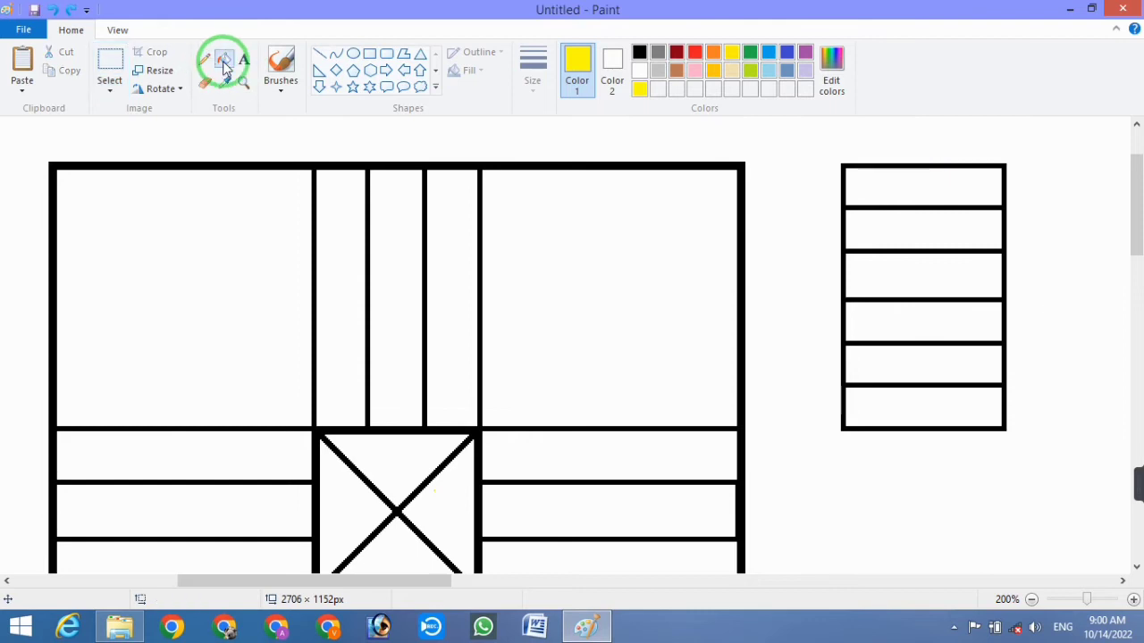
pyautogui.click(590, 503)
pyautogui.click(453, 504)
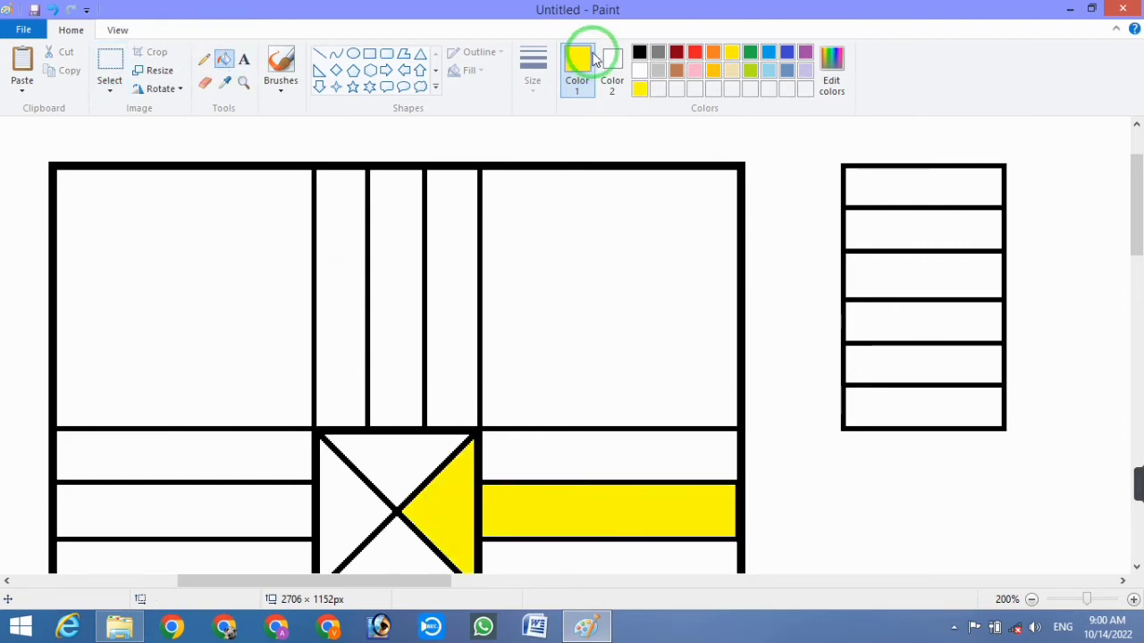
# Fill the central square's bottom triangle and the bottom arm's middle strip with the palette's green
pyautogui.click(750, 52)
pyautogui.scroll(-5, 480, 443)
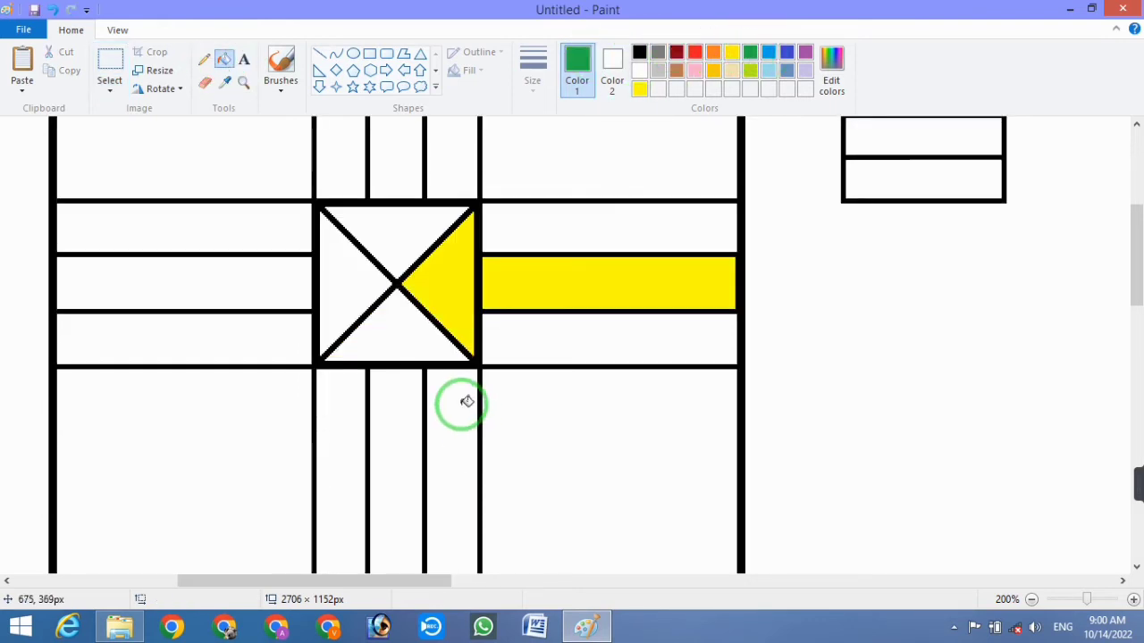
pyautogui.click(388, 333)
pyautogui.click(409, 442)
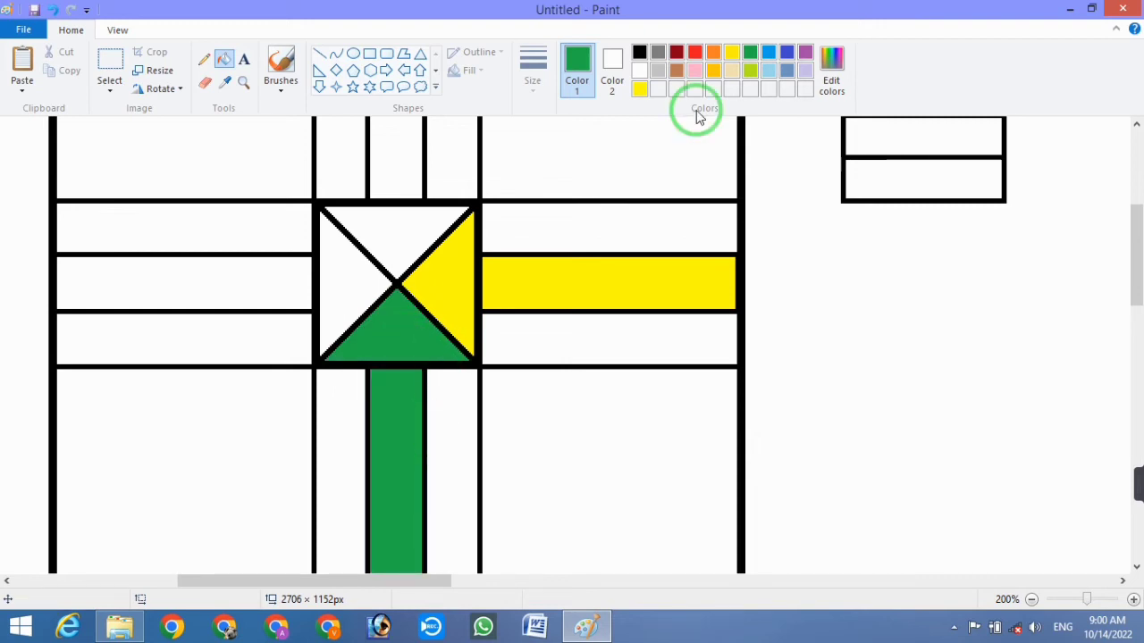
# Fill the central square's left triangle and the left arm's middle strip with pure red (RGB 255, 0, 0)
pyautogui.scroll(4, 944, 260)
pyautogui.scroll(-1, 709, 65)
pyautogui.scroll(1, 706, 80)
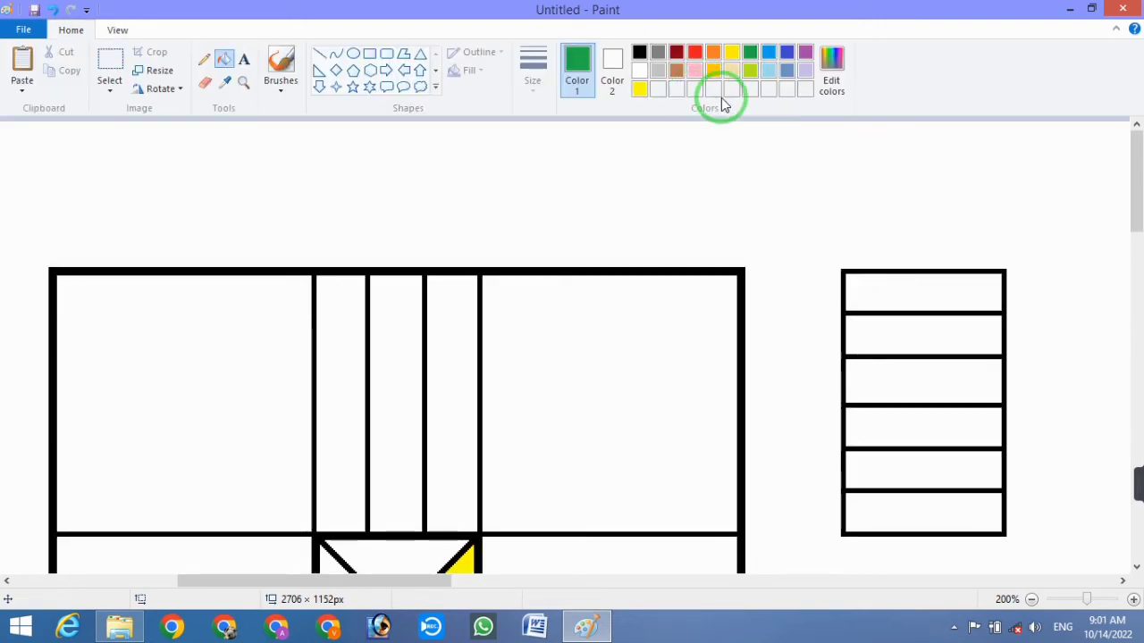
pyautogui.click(831, 72)
pyautogui.click(402, 236)
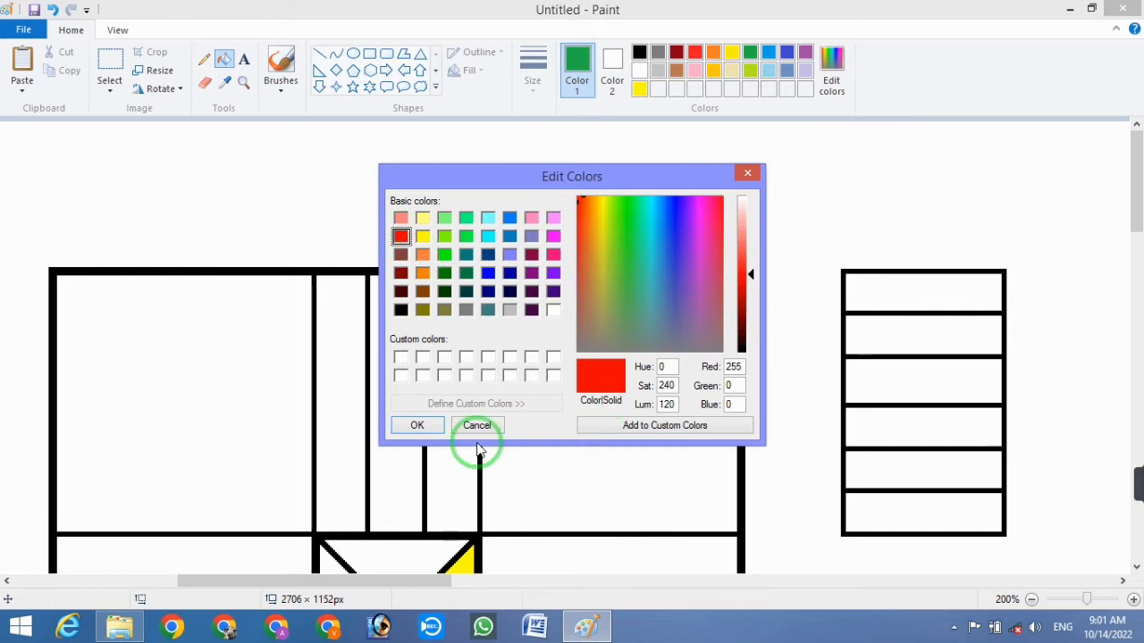
pyautogui.click(417, 425)
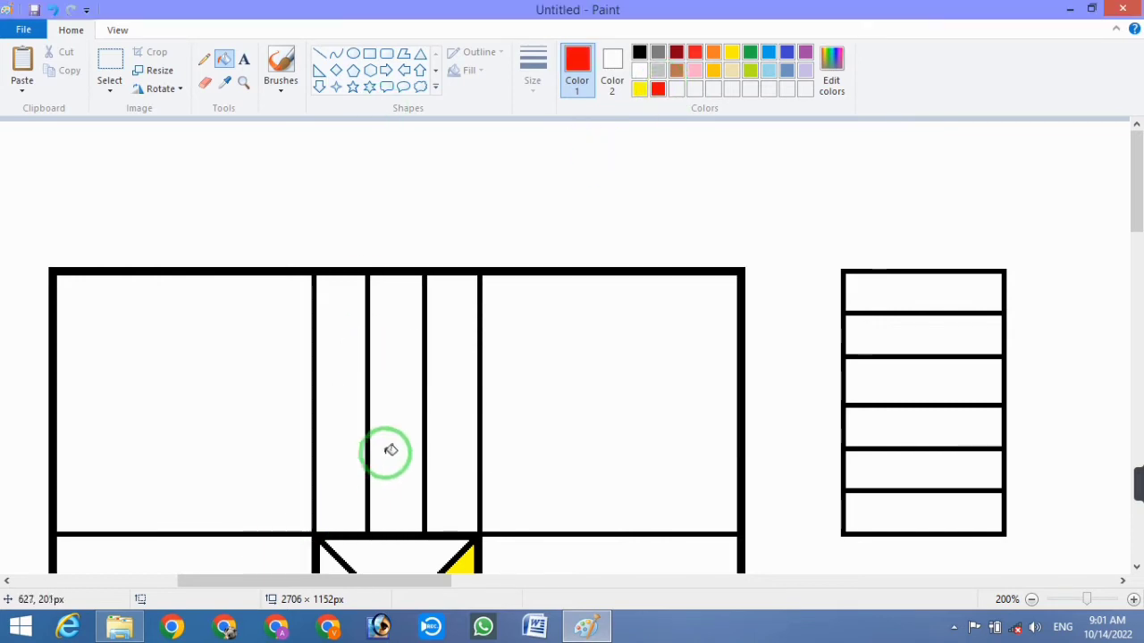
pyautogui.scroll(-5, 384, 456)
pyautogui.click(332, 399)
pyautogui.click(273, 388)
# Fill the top arm's middle strip and the central square's top triangle with a custom dark blue (RGB 30, 12, 190)
pyautogui.scroll(3, 465, 295)
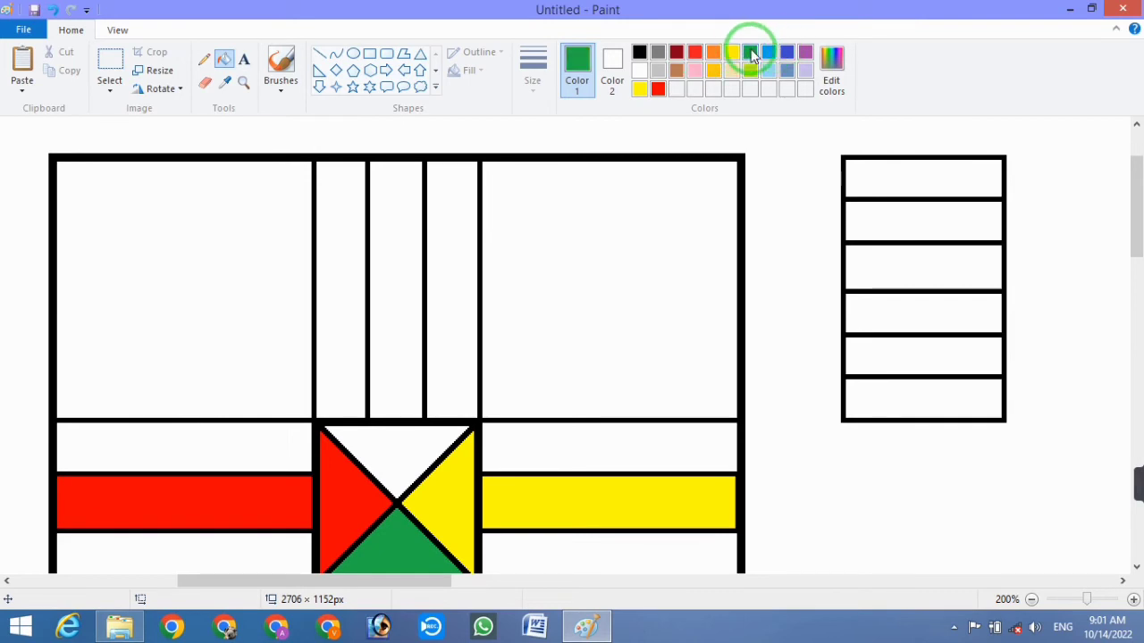
pyautogui.click(831, 72)
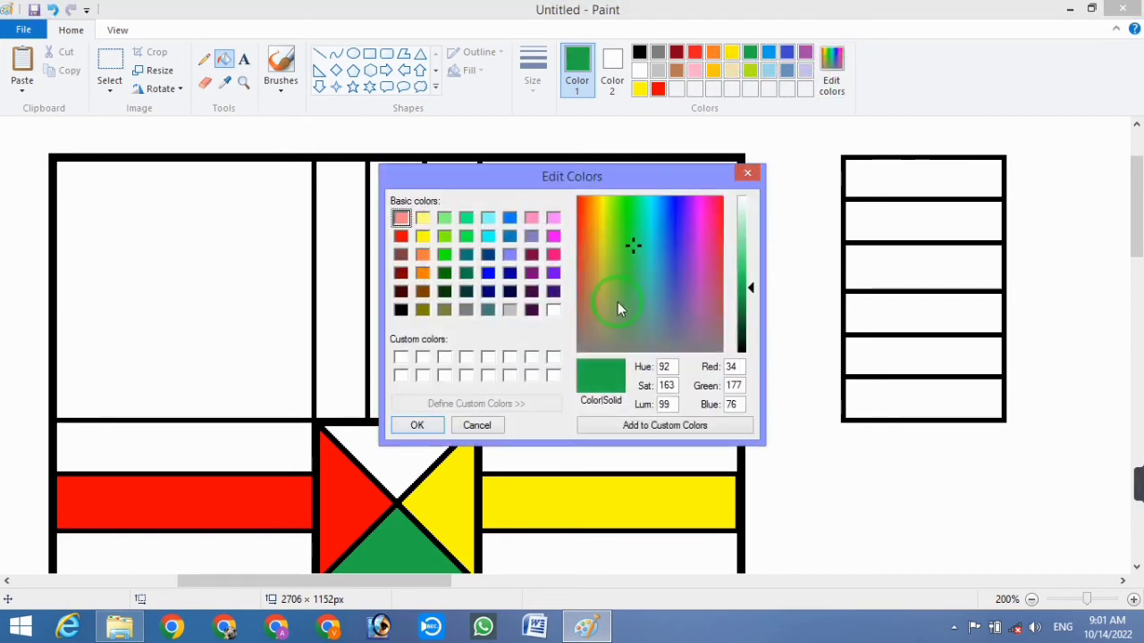
pyautogui.click(488, 273)
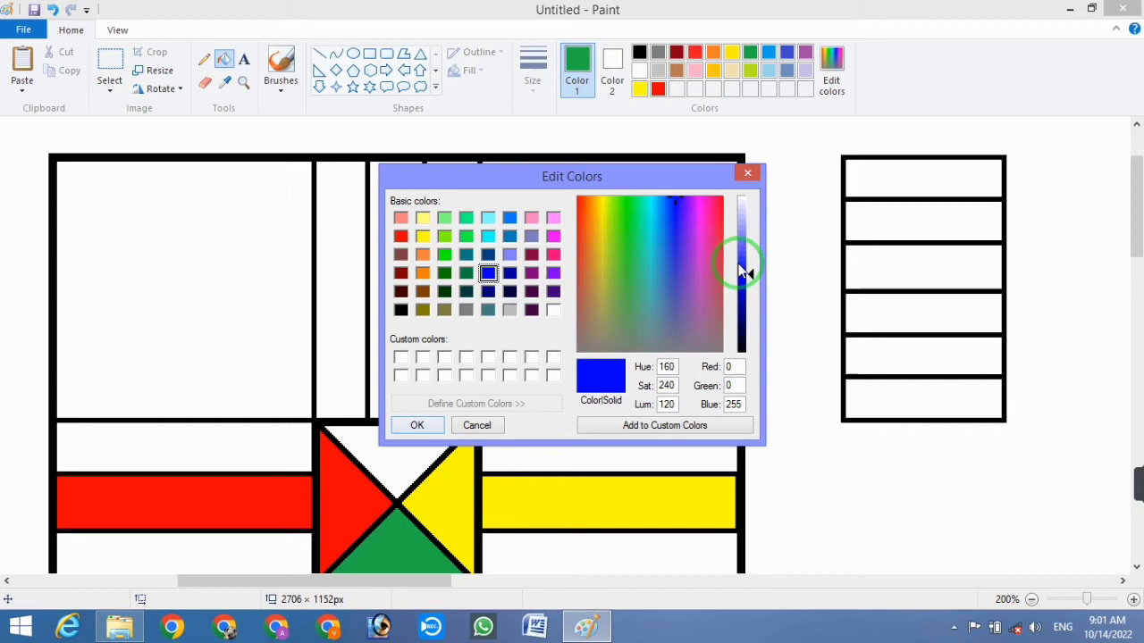
pyautogui.click(680, 211)
pyautogui.click(677, 213)
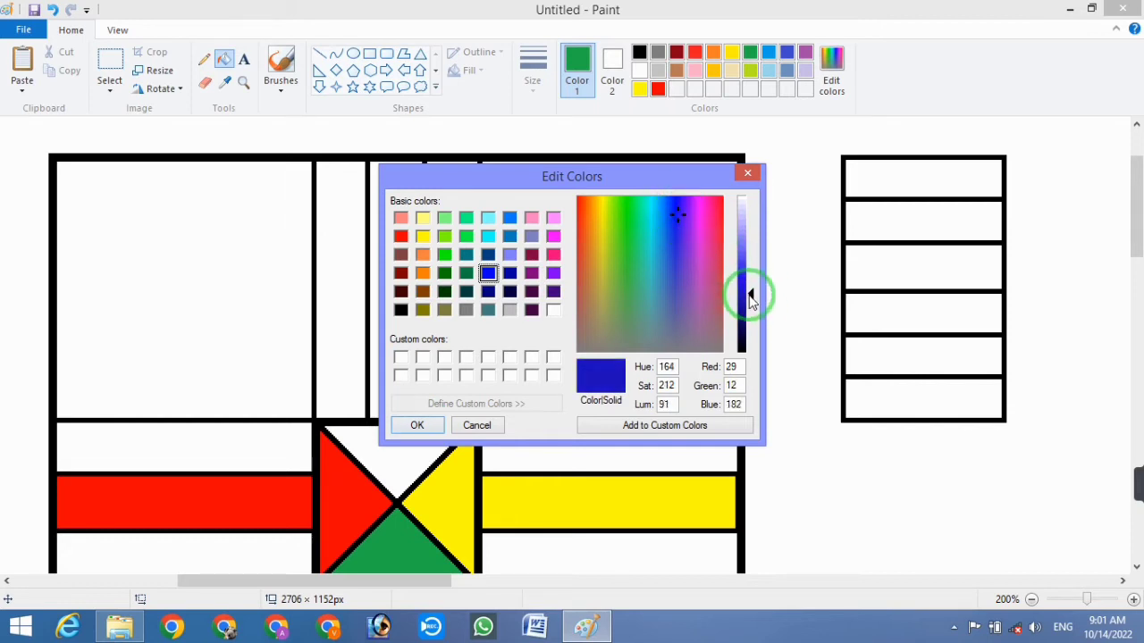
pyautogui.click(441, 427)
pyautogui.click(396, 301)
pyautogui.click(388, 441)
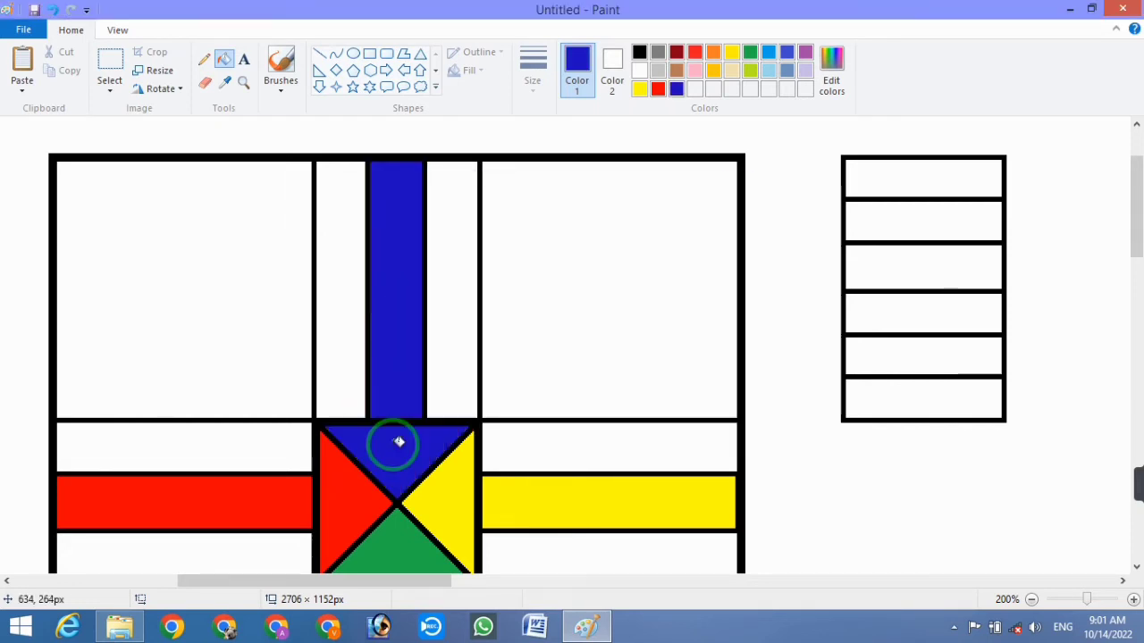
pyautogui.scroll(-5, 572, 378)
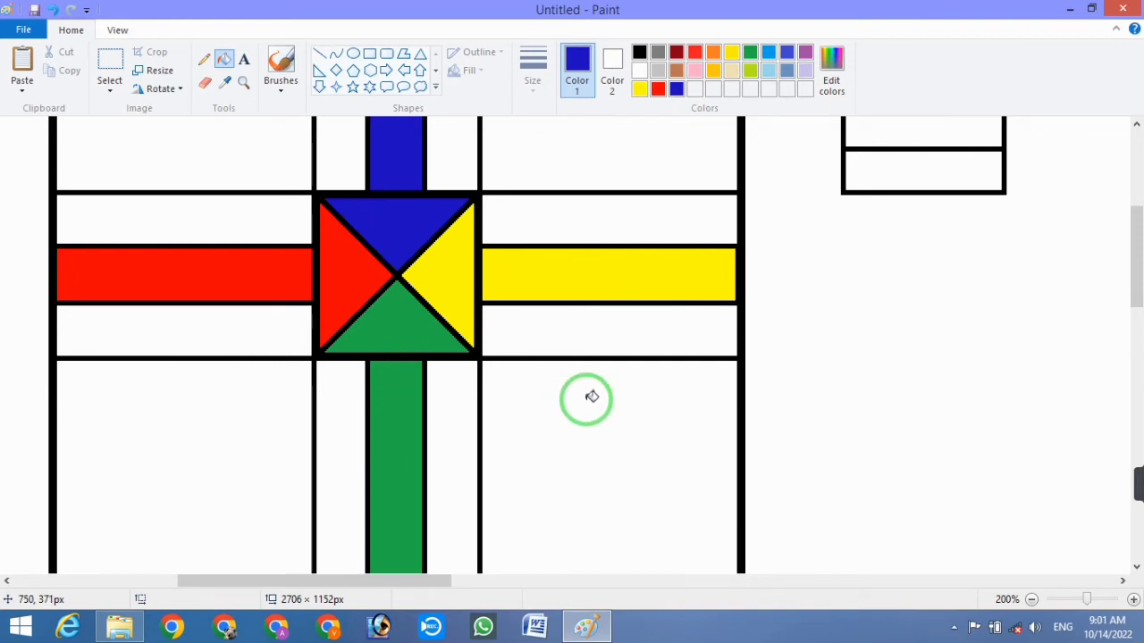
pyautogui.scroll(3, 603, 377)
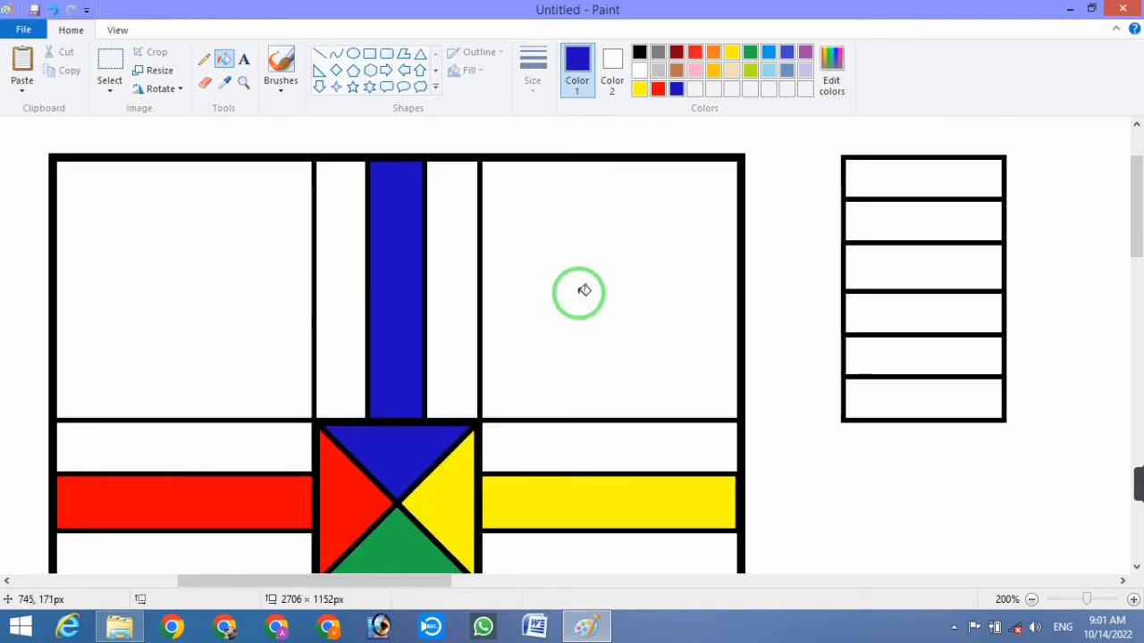
pyautogui.click(588, 282)
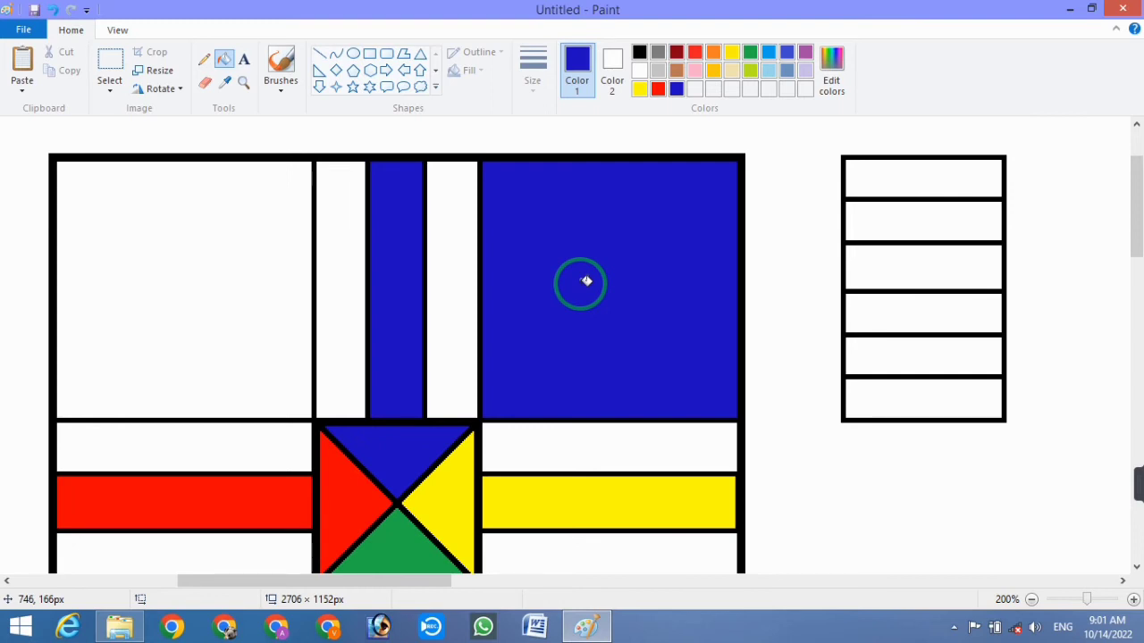
pyautogui.hotkey('ctrl', 'z')
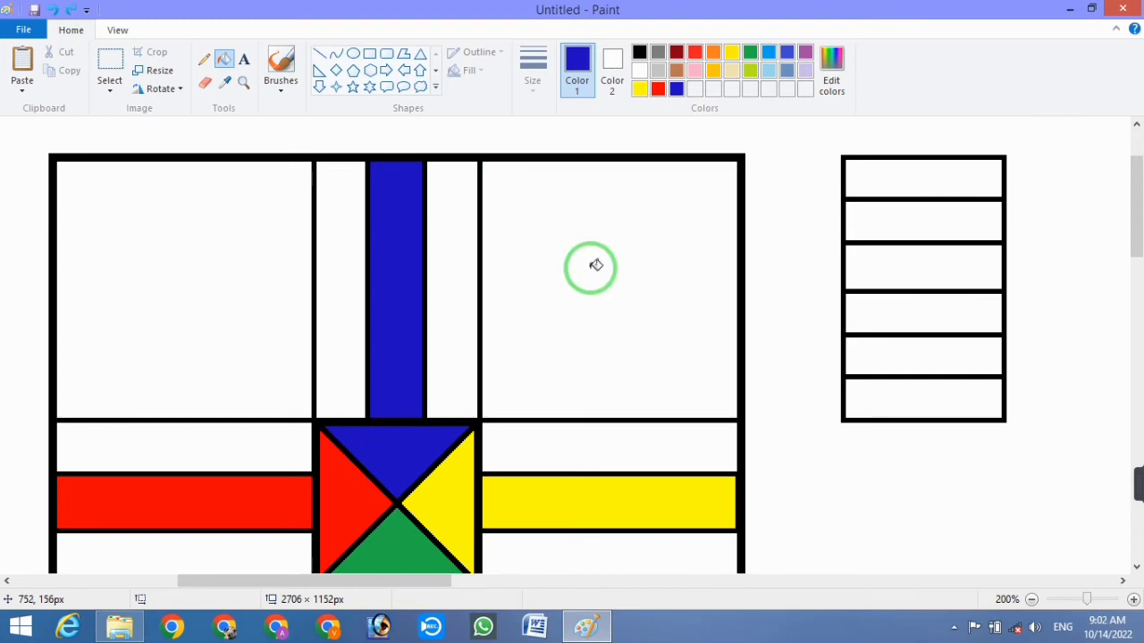
# Refill the central square's bottom triangle and the bottom arm's middle strip with a darker custom green
pyautogui.scroll(-4, 596, 265)
pyautogui.click(831, 70)
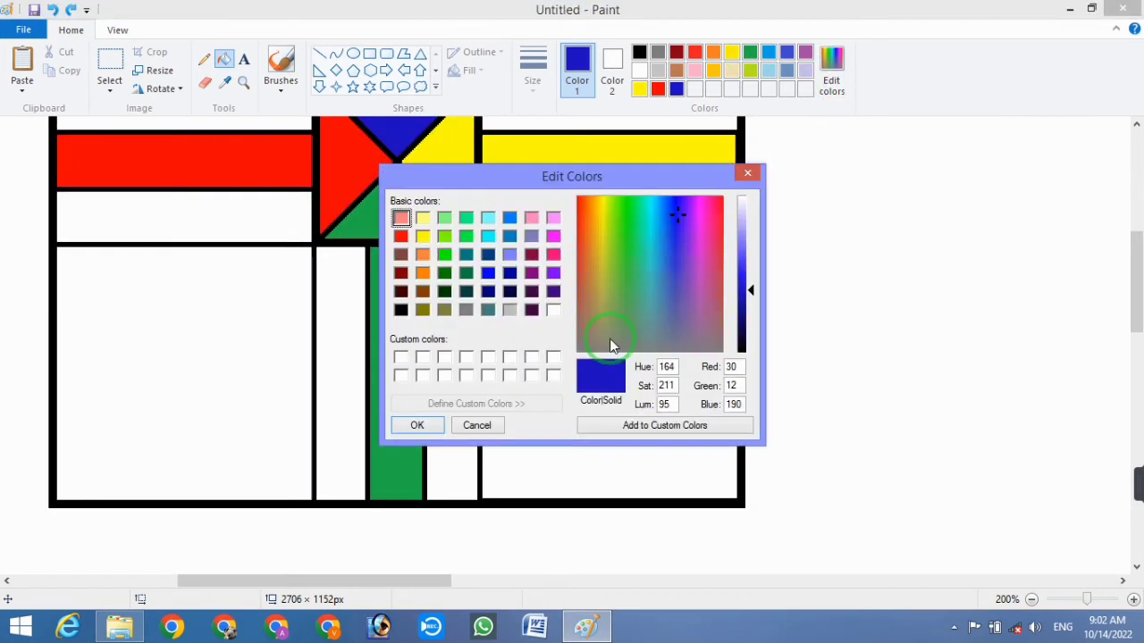
pyautogui.click(445, 255)
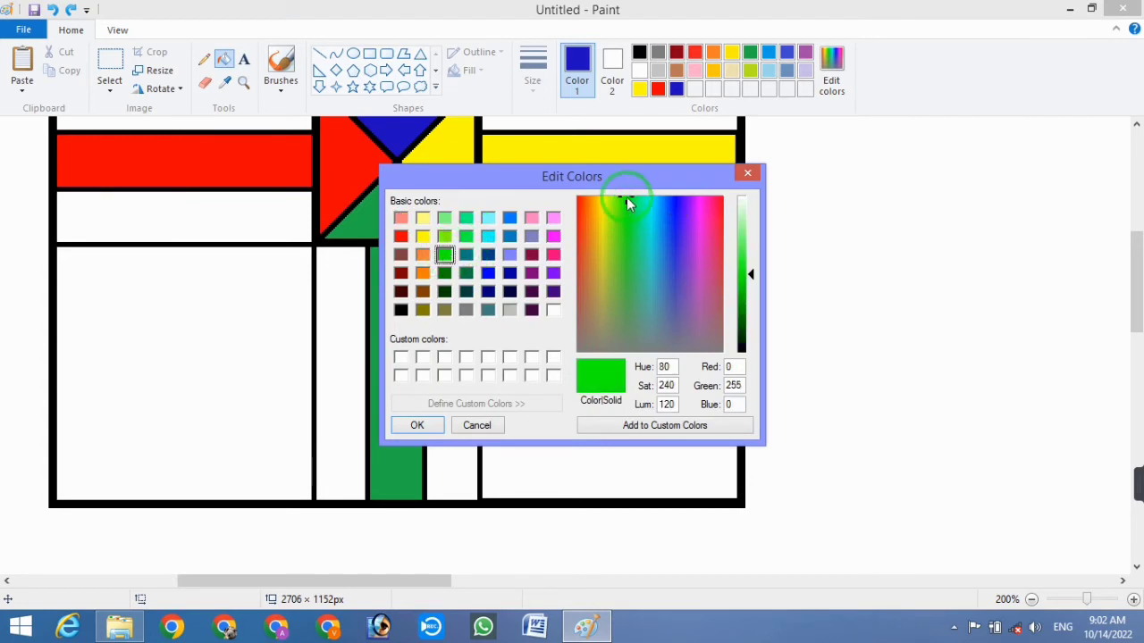
pyautogui.moveTo(750, 300)
pyautogui.mouseDown()
pyautogui.moveTo(749, 283)
pyautogui.moveTo(749, 312)
pyautogui.mouseUp()
pyautogui.click(416, 426)
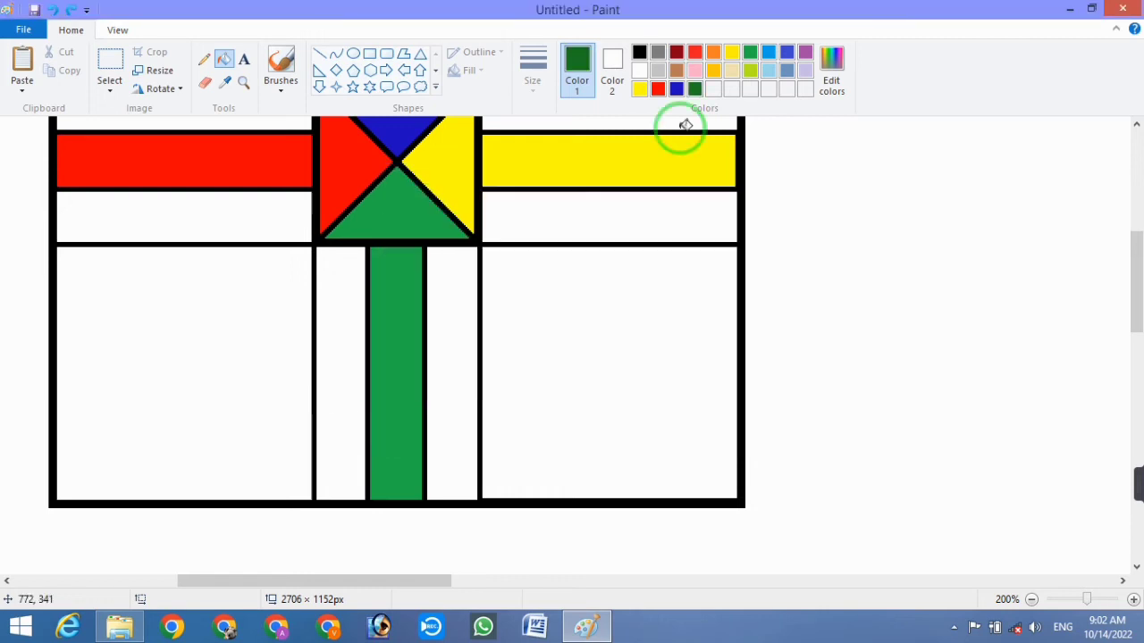
pyautogui.click(401, 217)
pyautogui.click(401, 304)
pyautogui.scroll(3, 556, 312)
pyautogui.scroll(-3, 562, 310)
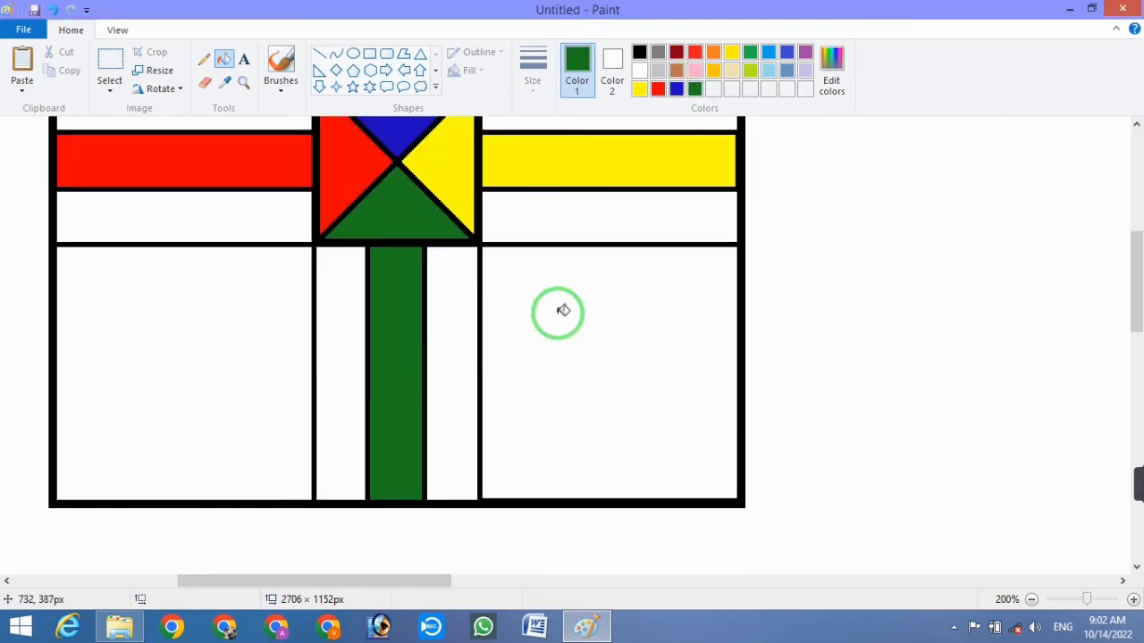
# Fill the central square's bottom triangle and the bottom arm's middle strip with a custom dark green (RGB 4, 125, 11)
pyautogui.click(833, 67)
pyautogui.moveTo(628, 250); pyautogui.dragTo(628, 207)
pyautogui.moveTo(751, 304)
pyautogui.mouseDown()
pyautogui.moveTo(751, 284)
pyautogui.moveTo(748, 327)
pyautogui.moveTo(750, 275)
pyautogui.moveTo(749, 318)
pyautogui.mouseUp()
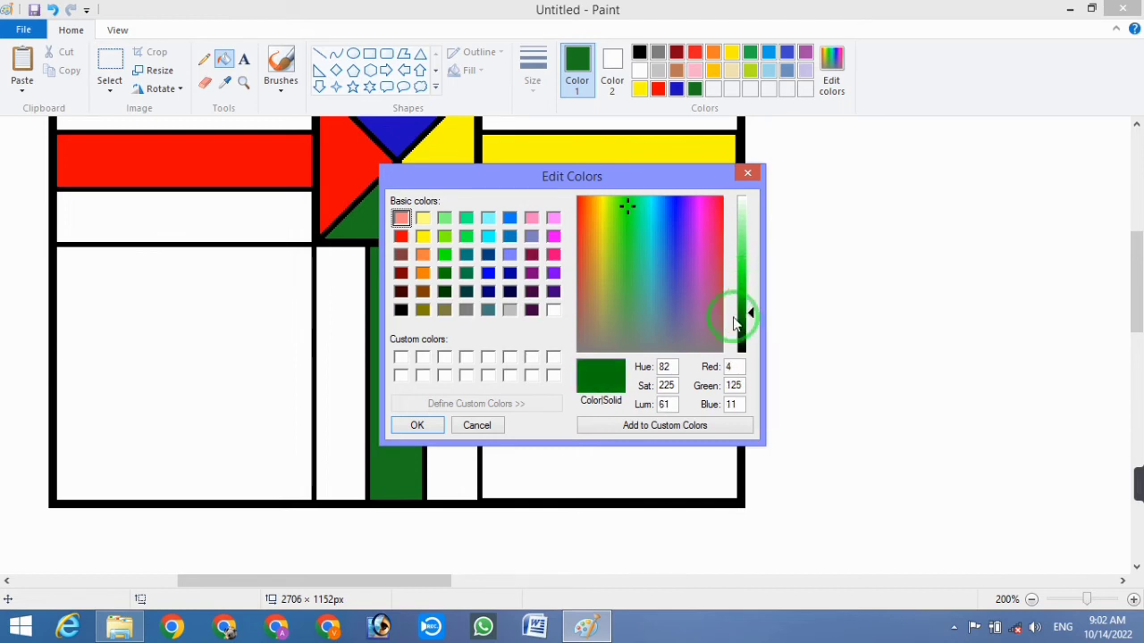
pyautogui.click(416, 425)
pyautogui.click(398, 223)
pyautogui.click(396, 284)
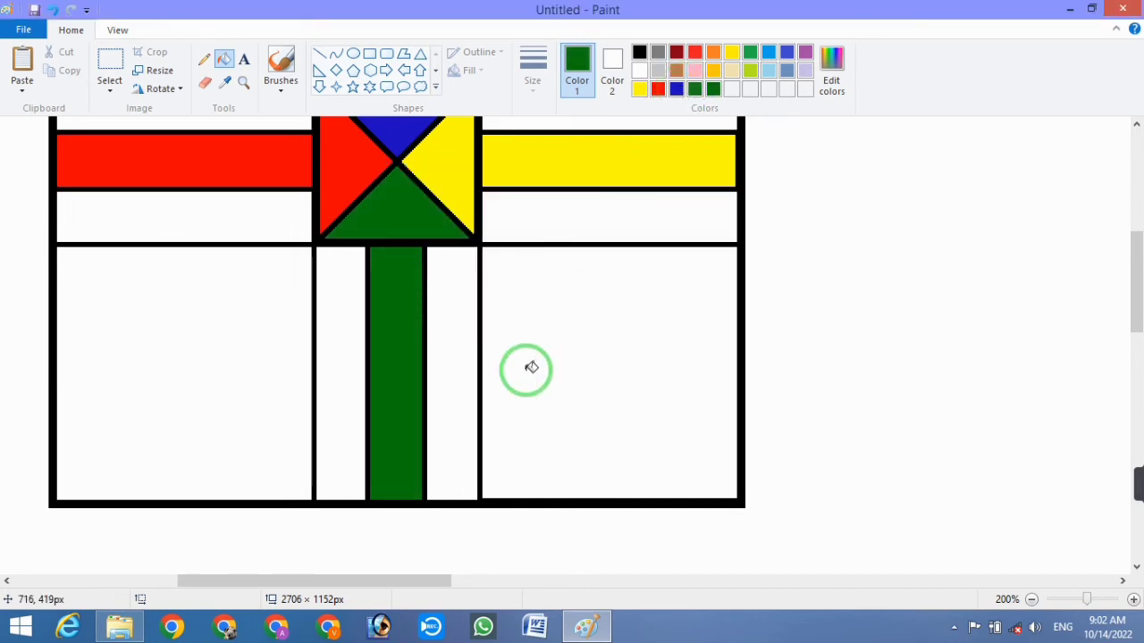
# Move the separate six-strip rectangle onto the top arm and widen its selection to 110 px
pyautogui.scroll(3, 536, 353)
pyautogui.scroll(3, 768, 266)
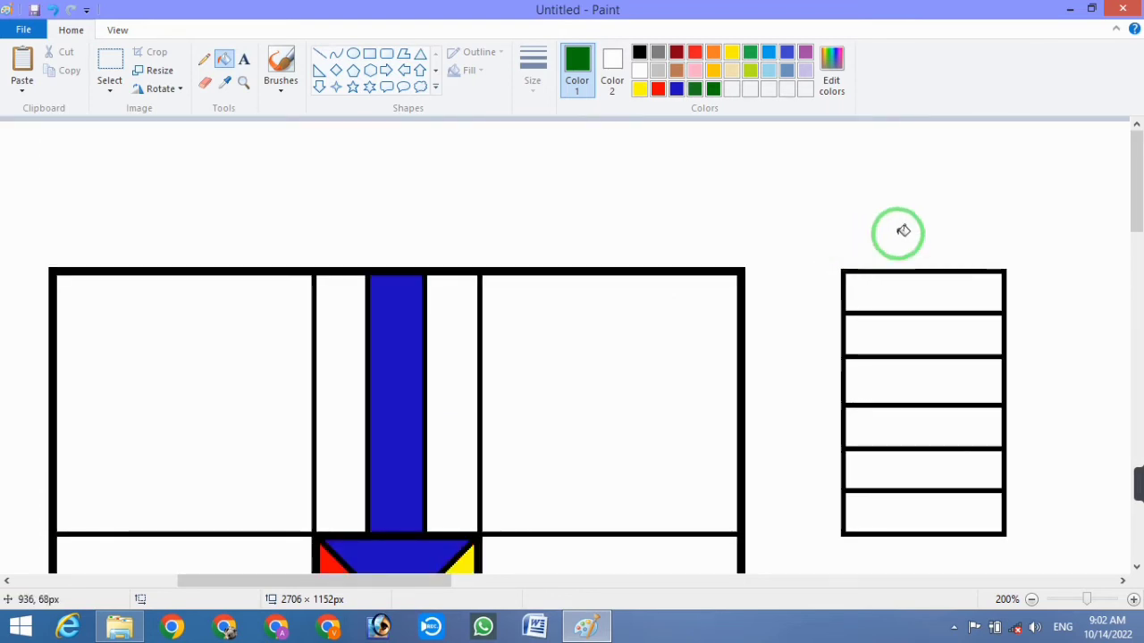
pyautogui.scroll(-3, 899, 271)
pyautogui.scroll(-3, 899, 271)
pyautogui.scroll(3, 644, 197)
pyautogui.click(110, 82)
pyautogui.click(134, 128)
pyautogui.moveTo(834, 144); pyautogui.dragTo(1013, 427)
pyautogui.moveTo(975, 337); pyautogui.dragTo(441, 316)
pyautogui.press('Right')
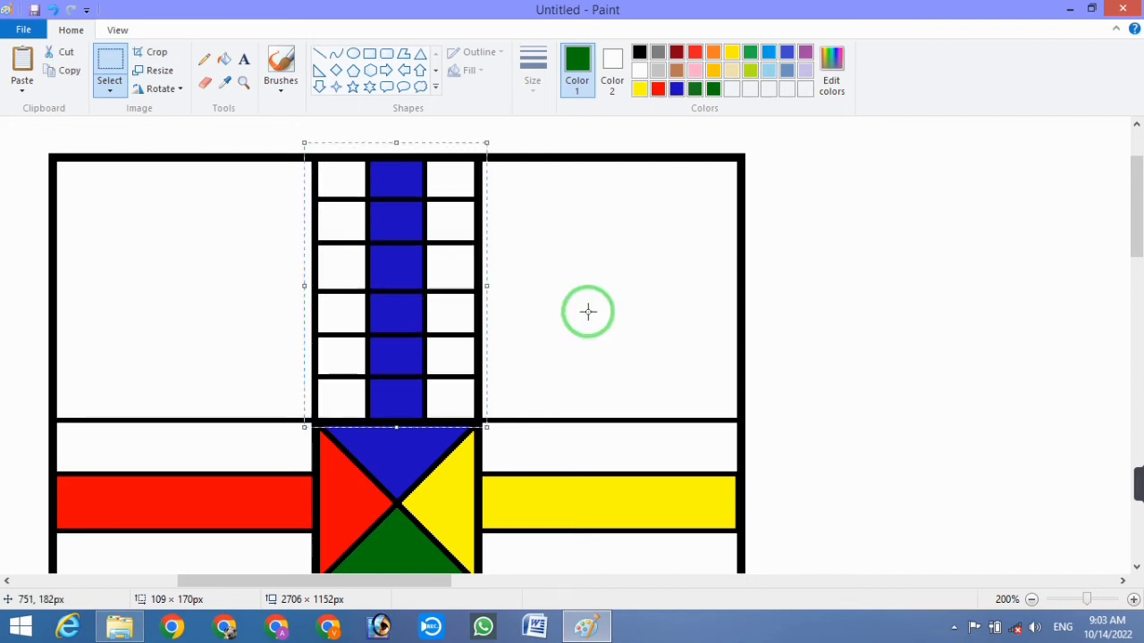
pyautogui.press('Right')
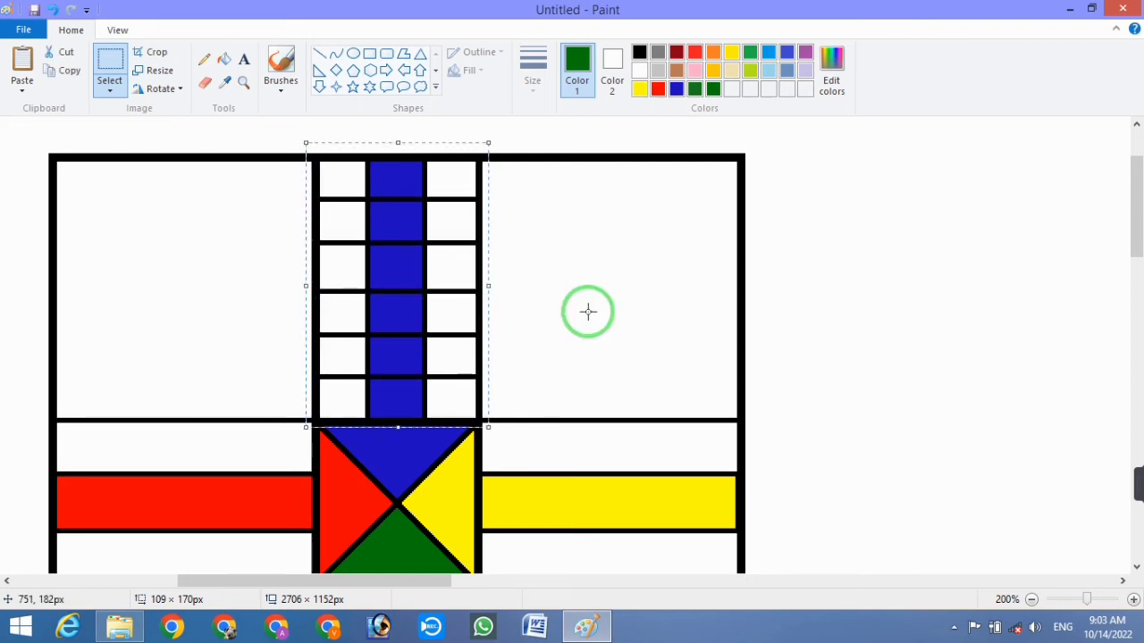
pyautogui.moveTo(488, 286); pyautogui.dragTo(490, 287)
# Copy the six-strip rectangle outside the board, and put it back over the top arm
pyautogui.moveTo(395, 280); pyautogui.dragTo(886, 276)
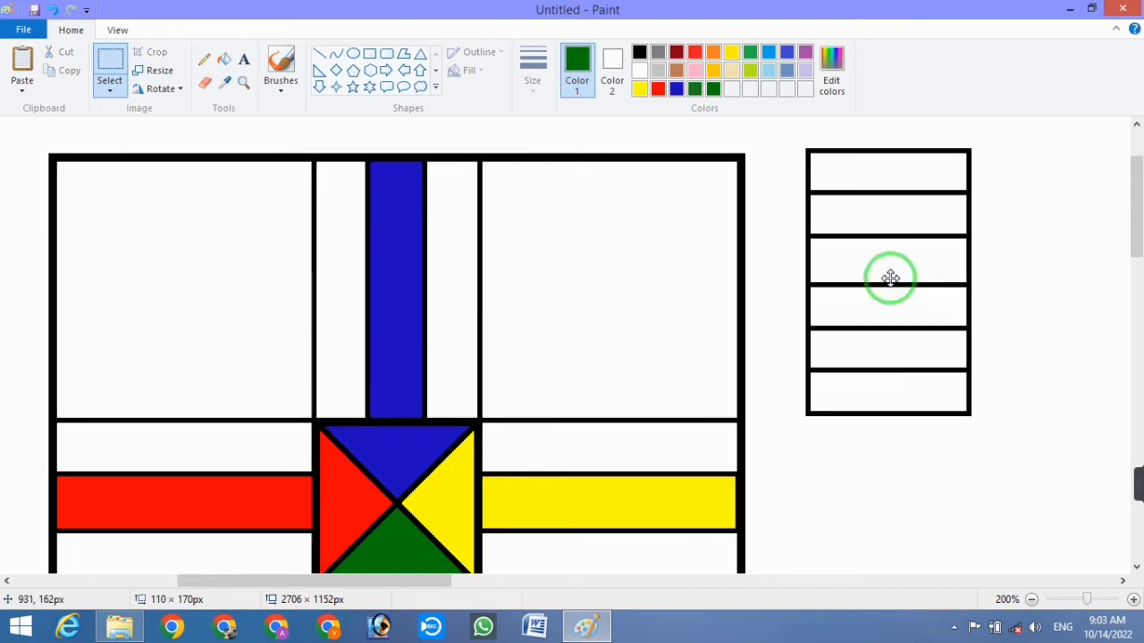
pyautogui.rightClick(910, 259)
pyautogui.click(954, 291)
pyautogui.moveTo(955, 292); pyautogui.dragTo(424, 285)
pyautogui.press('Left')
pyautogui.press('Up')
pyautogui.press('Up')
# Resize the six-strip overlay on the top arm to about 112 × 167 px
pyautogui.moveTo(396, 426); pyautogui.dragTo(397, 423)
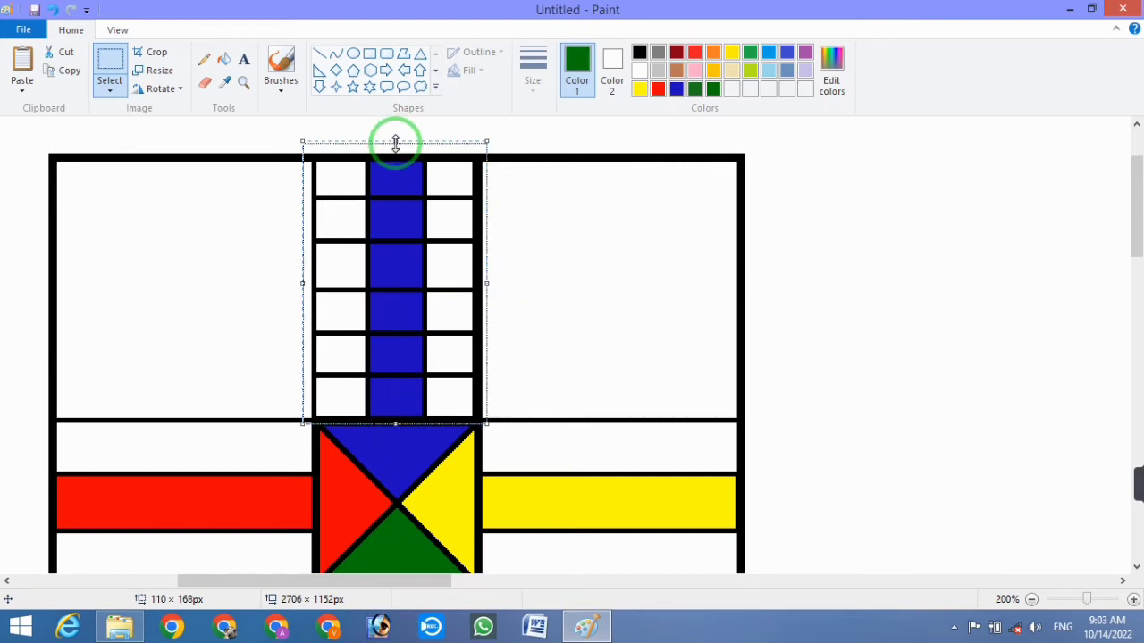
pyautogui.moveTo(395, 141); pyautogui.dragTo(396, 145)
pyautogui.press('Down')
pyautogui.press('Down')
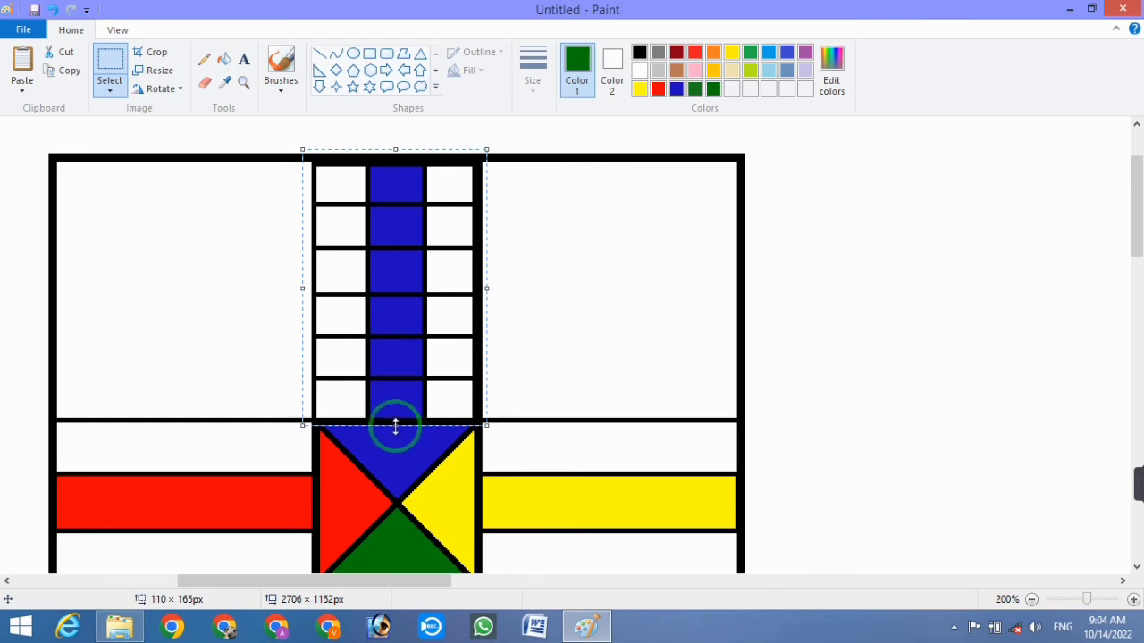
pyautogui.moveTo(394, 145); pyautogui.dragTo(394, 143)
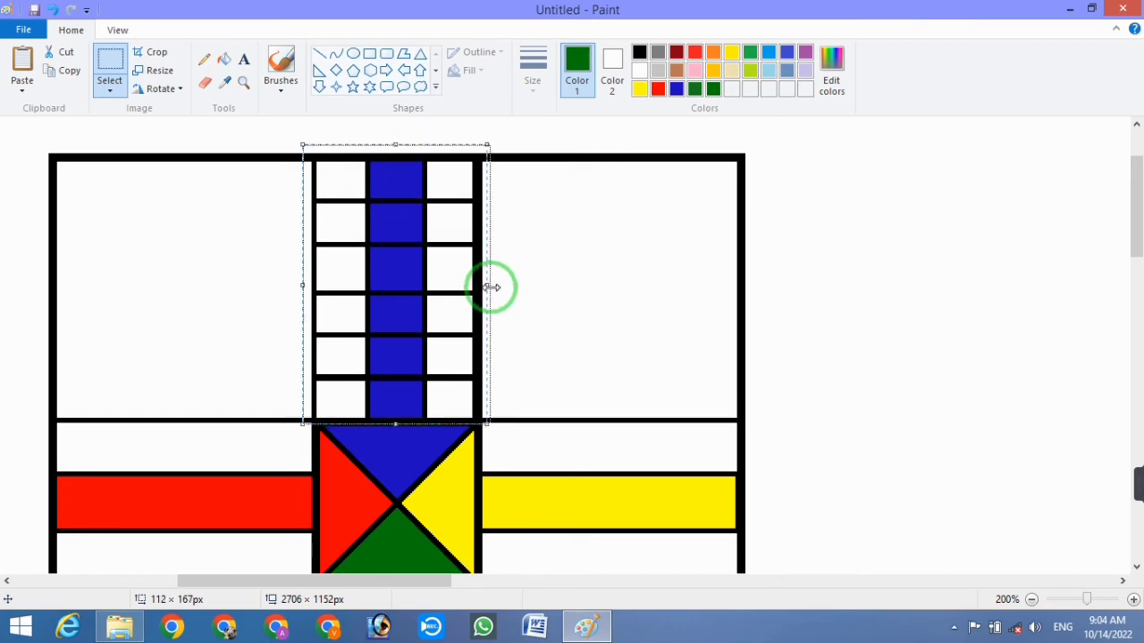
pyautogui.moveTo(494, 290); pyautogui.dragTo(512, 294)
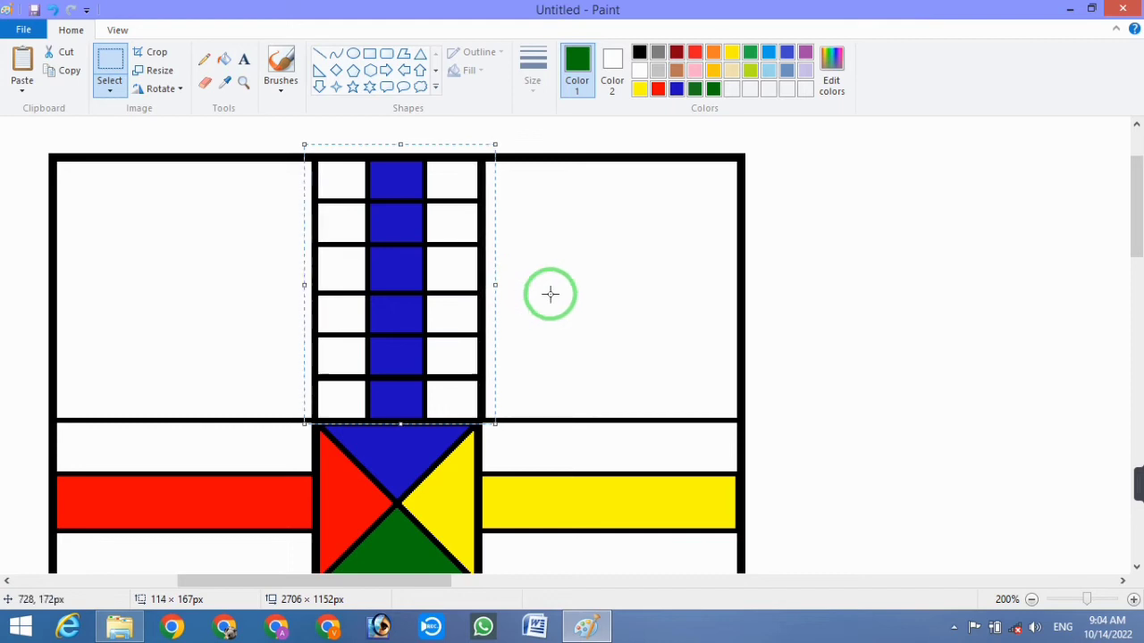
pyautogui.press('Right')
pyautogui.moveTo(494, 287); pyautogui.dragTo(490, 286)
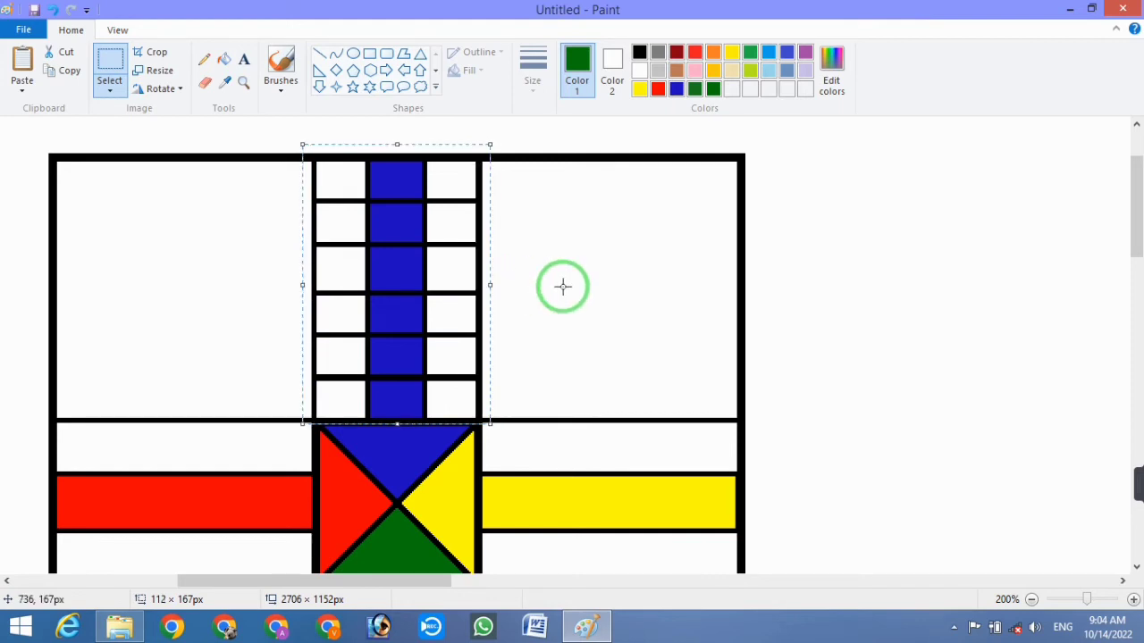
# Align the six-strip overlay horizontally with the top arm's side lines and trim its selection width to 112 px
pyautogui.press('Left')
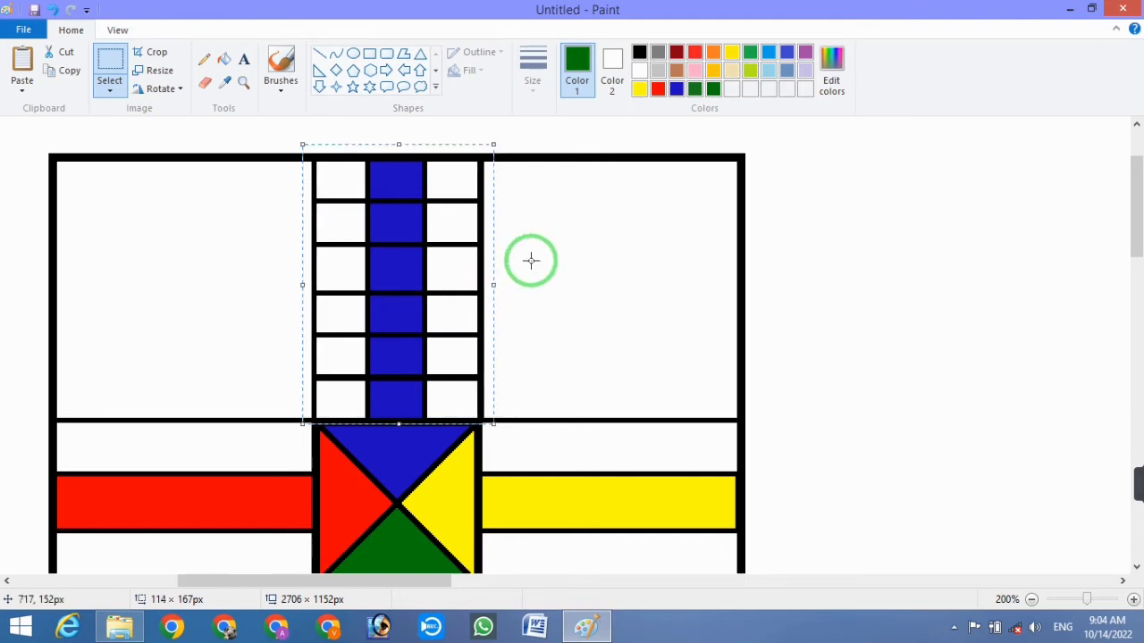
pyautogui.press('Left')
pyautogui.press('Left')
pyautogui.press('Left')
pyautogui.press('Left')
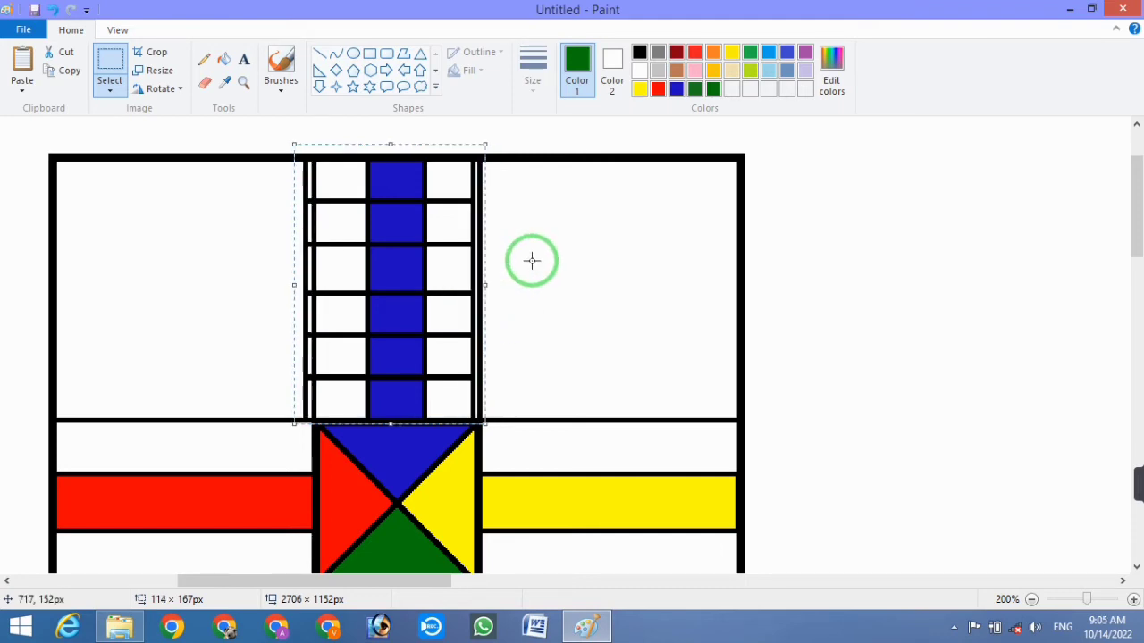
pyautogui.press('Right')
pyautogui.press('Right')
pyautogui.press('Right')
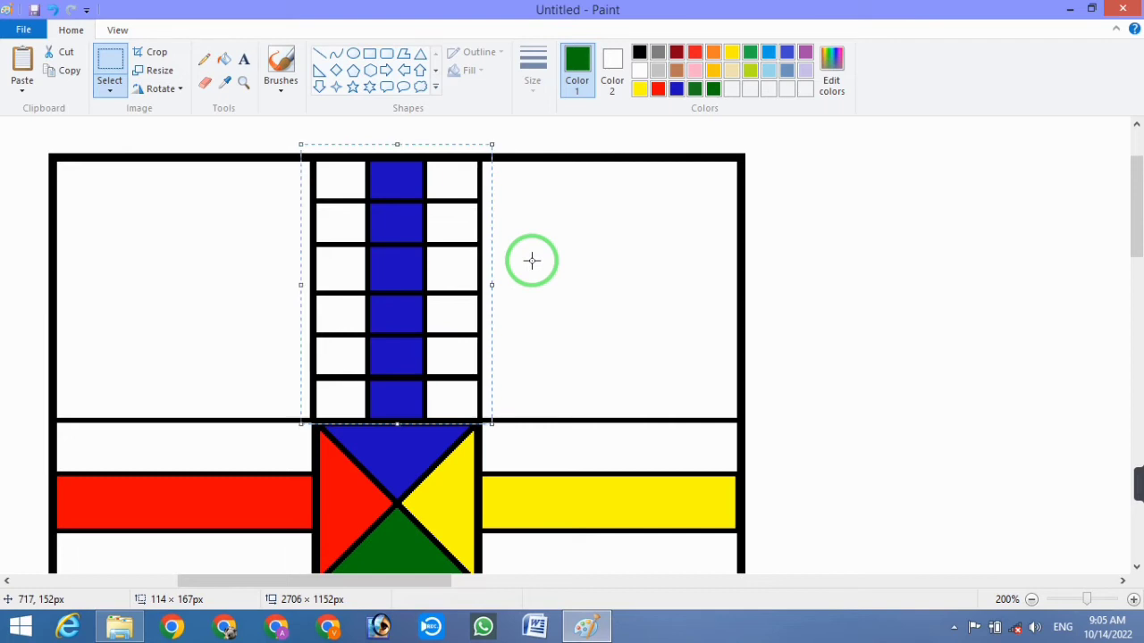
pyautogui.moveTo(299, 286); pyautogui.dragTo(304, 288)
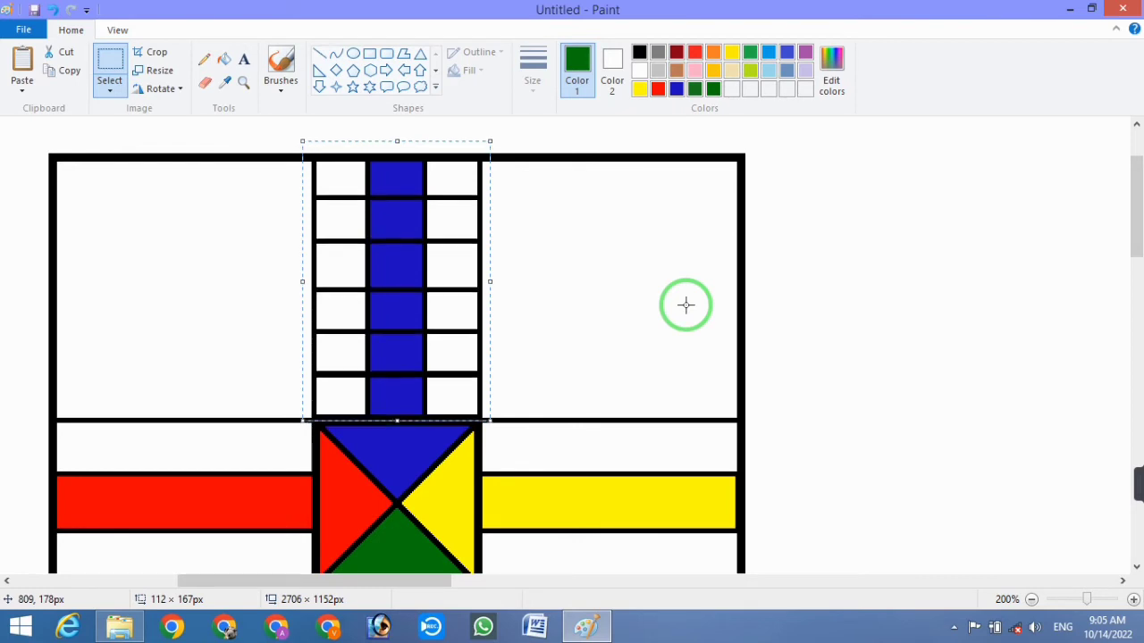
# Align the six-strip overlay vertically between the outer frame and the central square, and set it in place
pyautogui.press('Up')
pyautogui.press('Up')
pyautogui.press('Down')
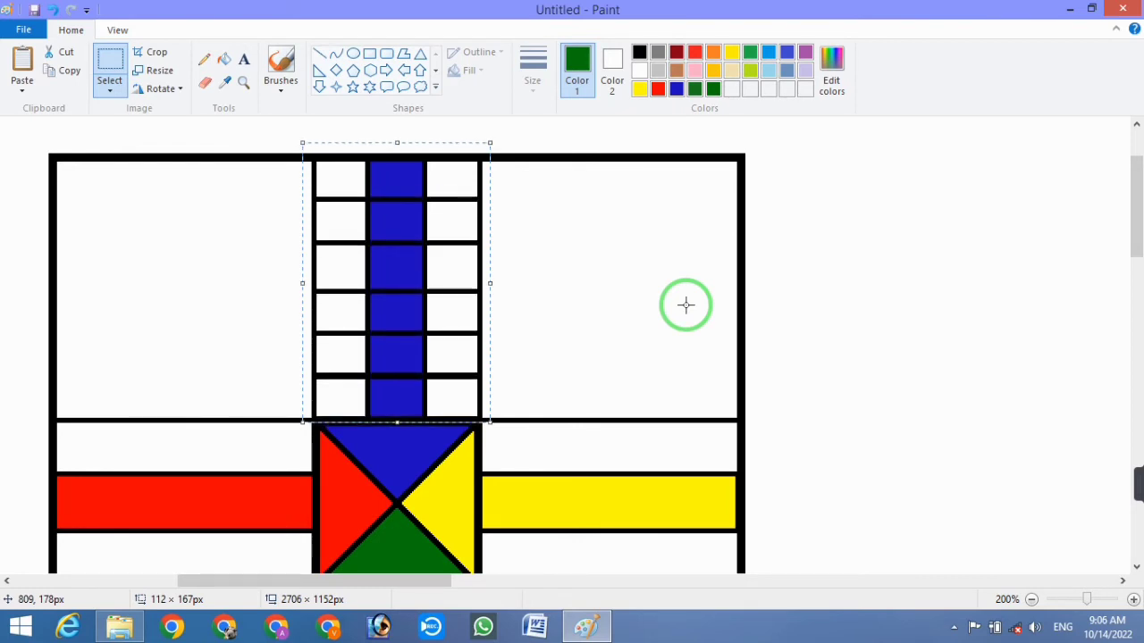
pyautogui.press('Down')
pyautogui.press('Up')
pyautogui.click(978, 251)
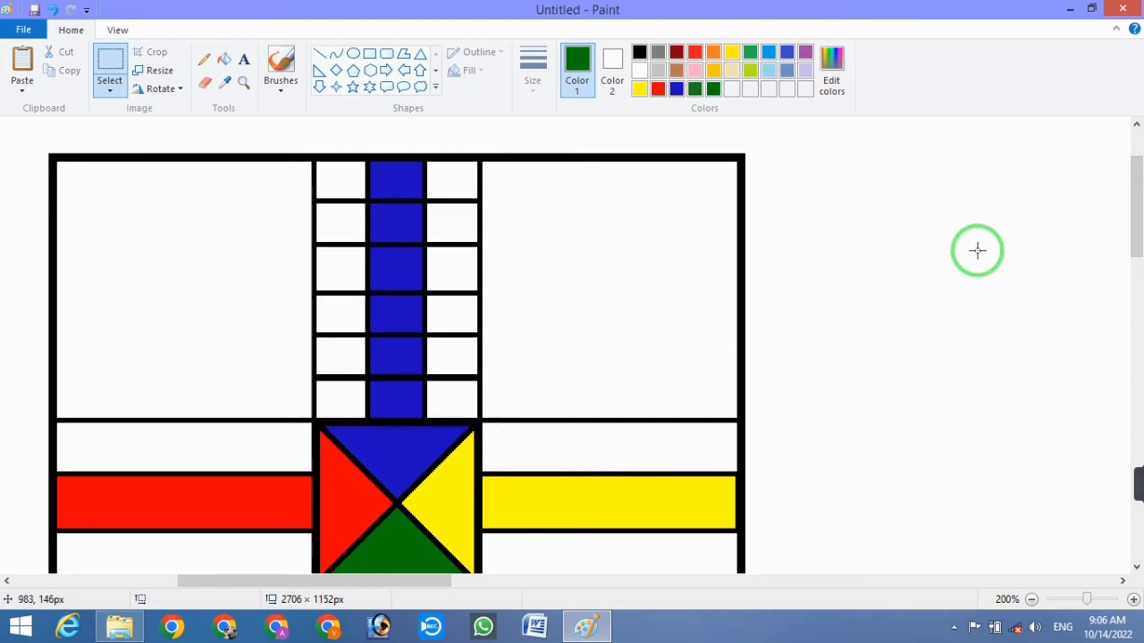
# Paste a copy of the six-strip rectangle and place it over the bottom arm
pyautogui.scroll(-2, 712, 340)
pyautogui.scroll(2, 670, 340)
pyautogui.rightClick(878, 179)
pyautogui.click(921, 224)
pyautogui.moveTo(126, 382); pyautogui.dragTo(403, 417)
pyautogui.scroll(-3, 403, 417)
pyautogui.moveTo(419, 272); pyautogui.dragTo(410, 437)
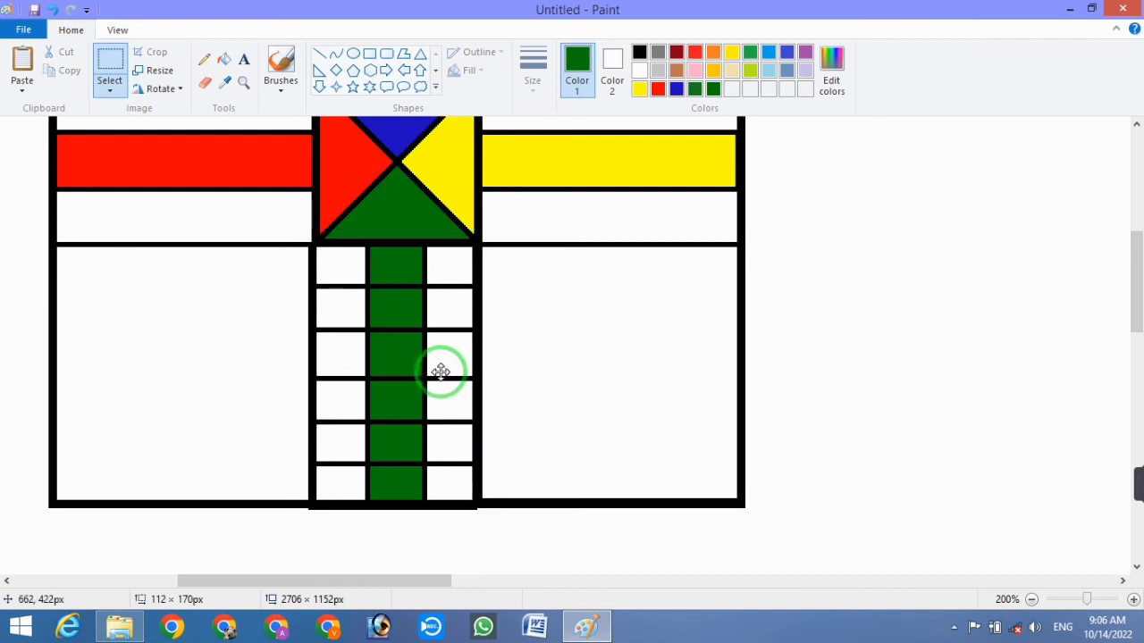
pyautogui.press('Up')
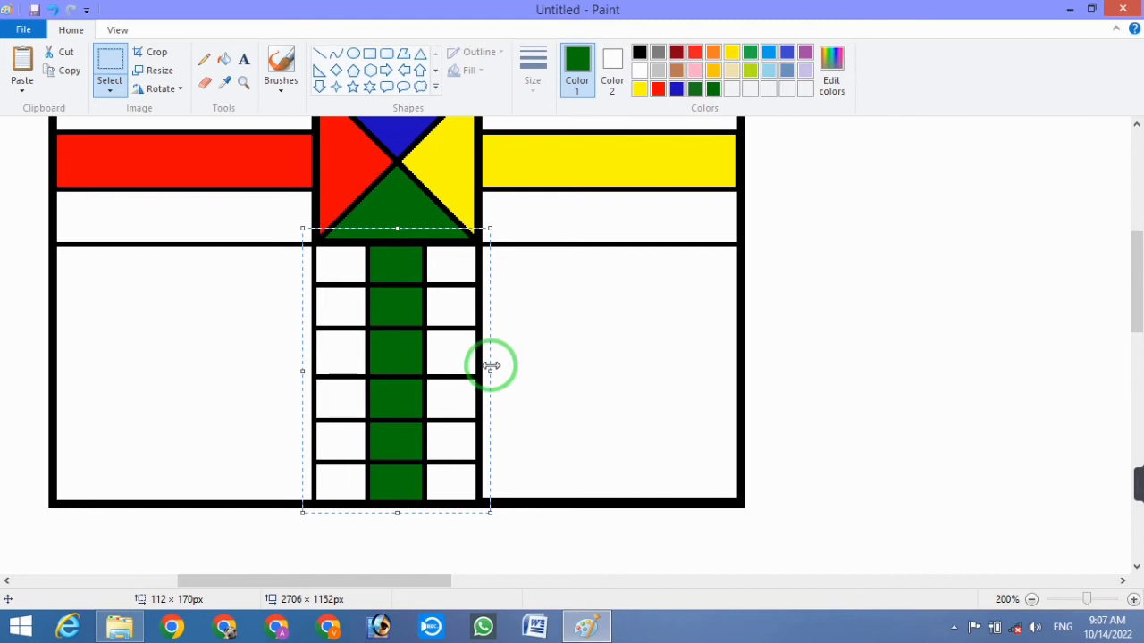
# Try to align the strip copy with the bottom arm's side lines and widen its selection to 115 px
pyautogui.scroll(2, 514, 357)
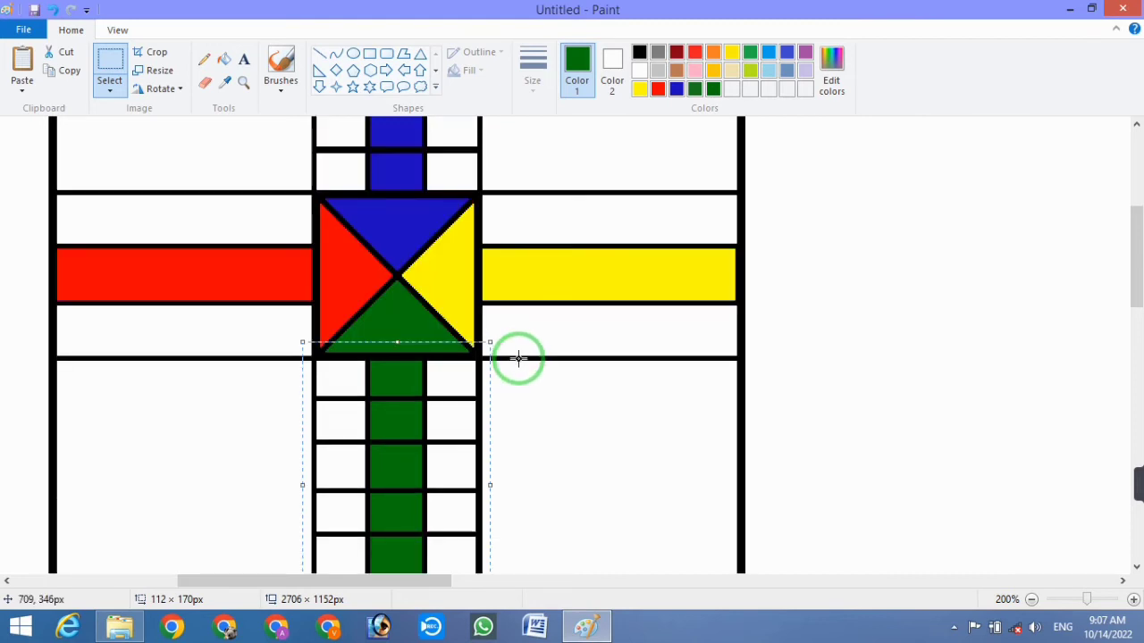
pyautogui.scroll(-2, 515, 360)
pyautogui.moveTo(493, 371); pyautogui.dragTo(493, 365)
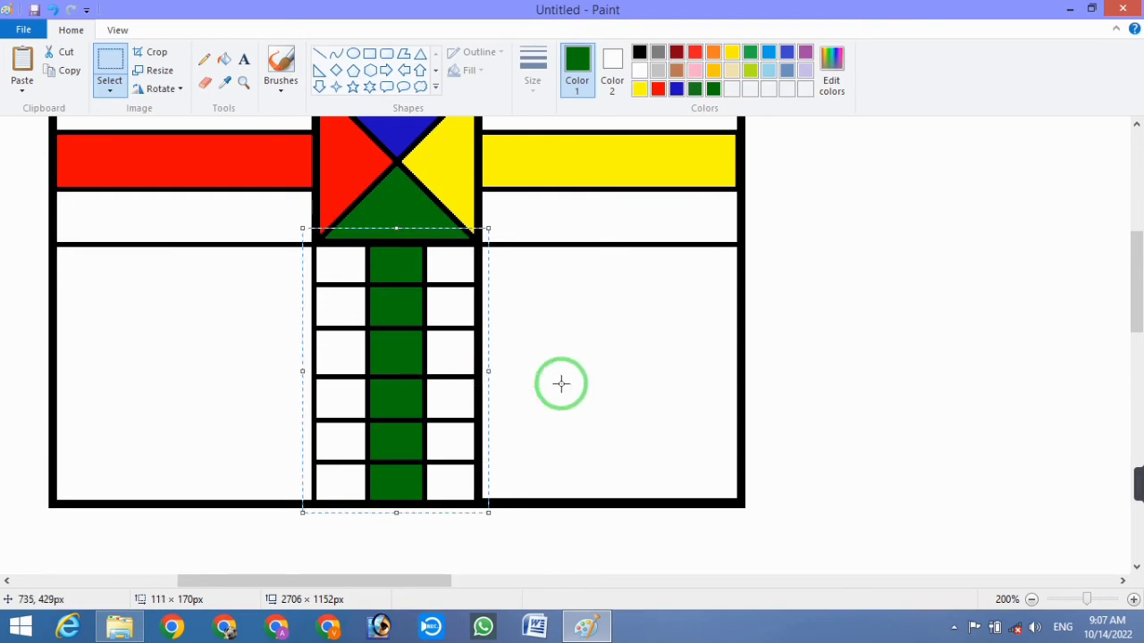
pyautogui.press('Left')
pyautogui.press('Left')
pyautogui.press('Left')
pyautogui.press('Right')
pyautogui.press('Right')
pyautogui.press('Left')
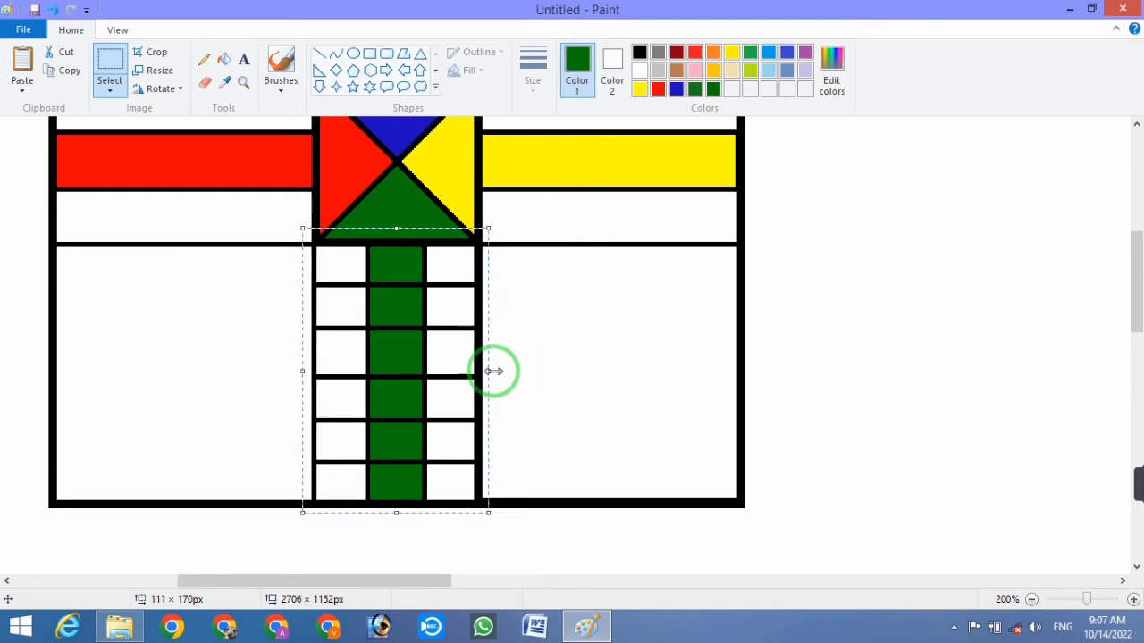
pyautogui.moveTo(496, 370); pyautogui.dragTo(497, 371)
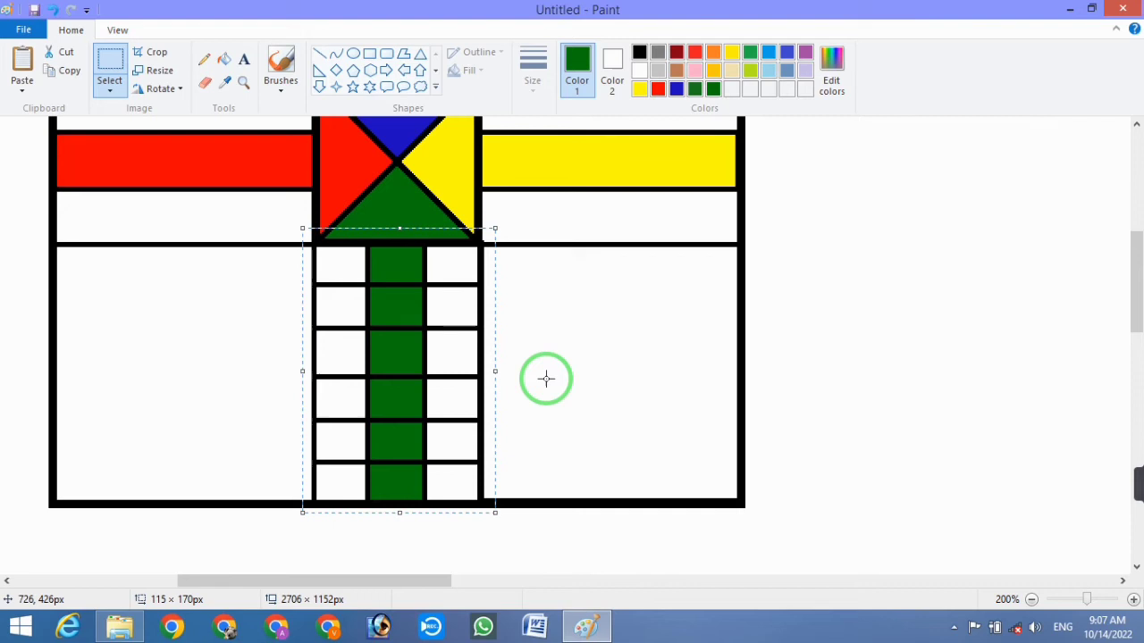
# Try to reshape the strip copy from its corners and edges to match the bottom arm's outline
pyautogui.moveTo(494, 228); pyautogui.dragTo(492, 225)
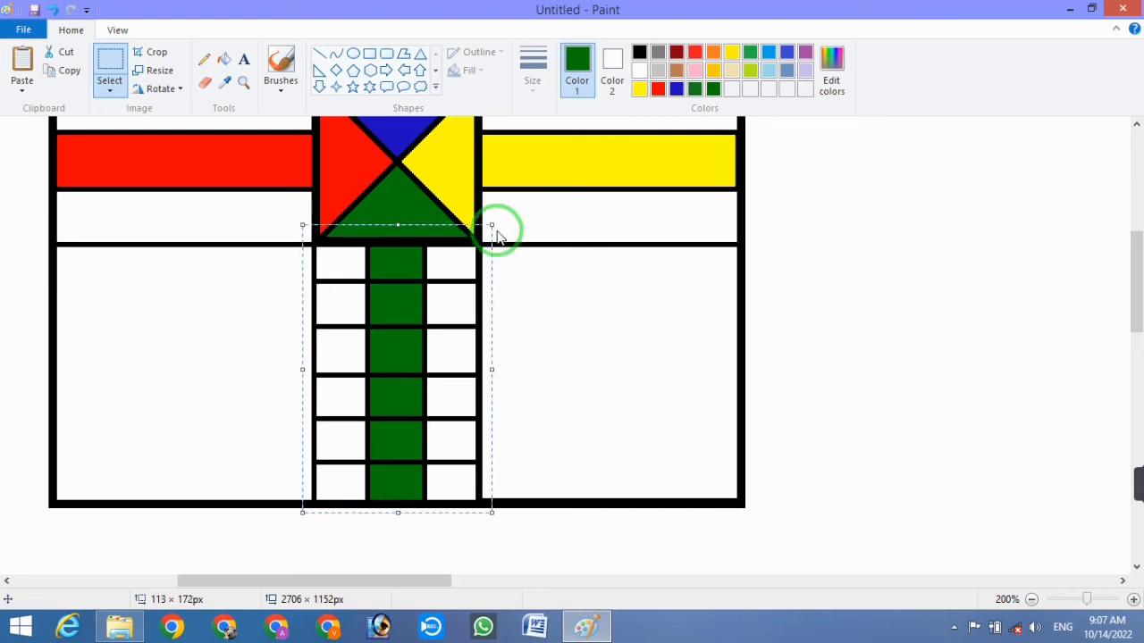
pyautogui.moveTo(304, 369); pyautogui.dragTo(299, 370)
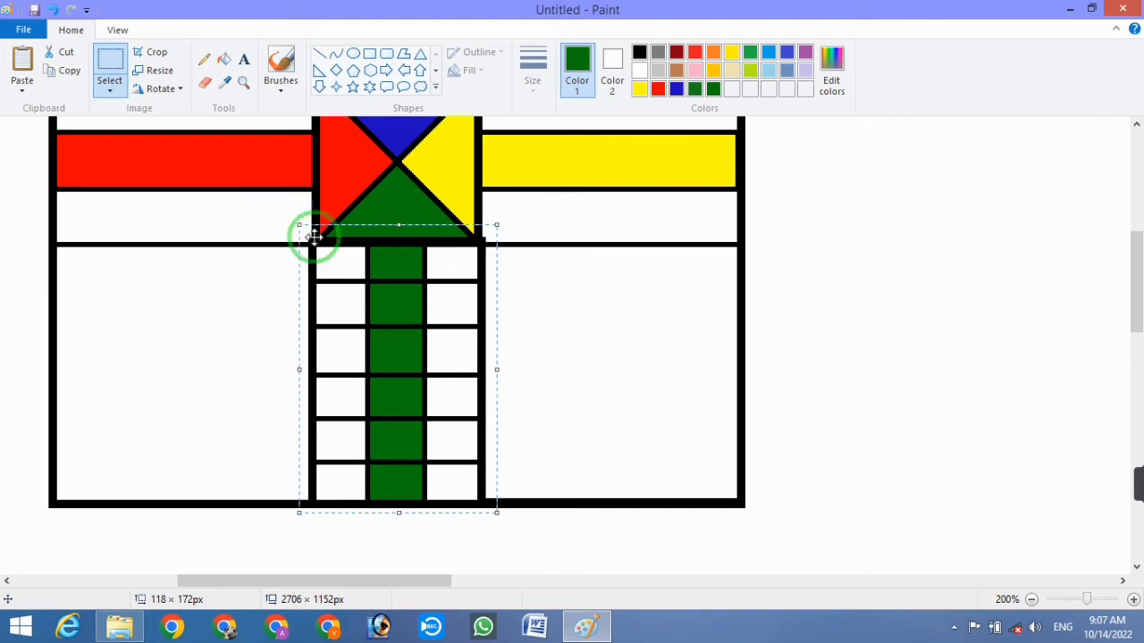
pyautogui.moveTo(294, 222); pyautogui.dragTo(310, 241)
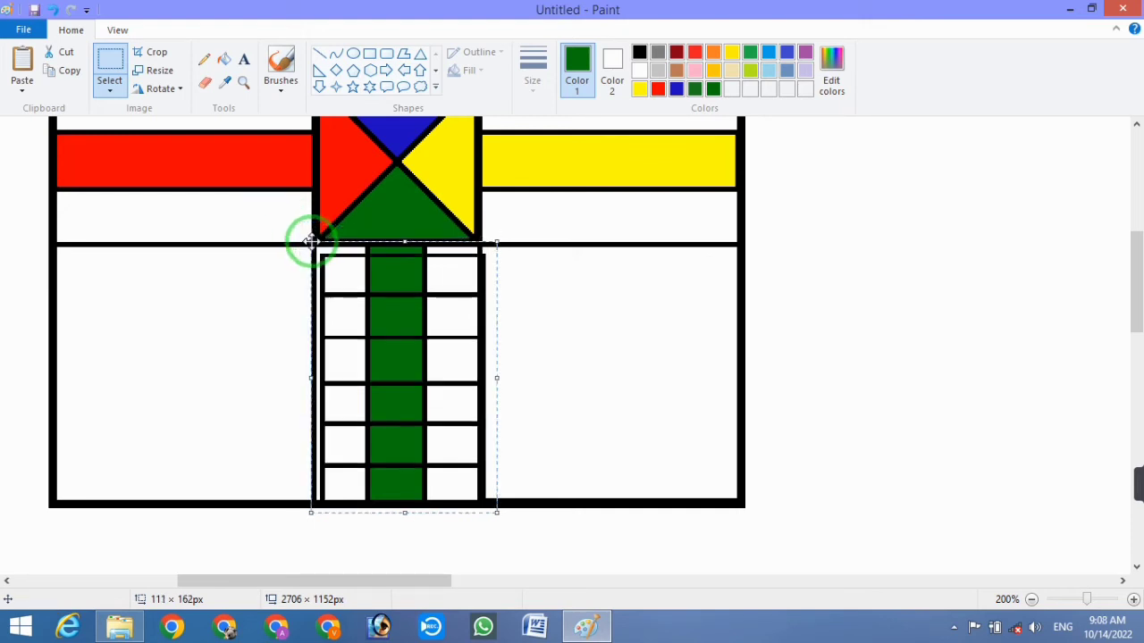
pyautogui.moveTo(497, 243); pyautogui.dragTo(482, 241)
pyautogui.moveTo(397, 514); pyautogui.dragTo(396, 505)
pyautogui.moveTo(480, 378); pyautogui.dragTo(484, 375)
pyautogui.scroll(1, 491, 373)
pyautogui.scroll(-1, 521, 358)
# Remove the distorted strip copy and fit a freshly pasted one, about 113 × 170 px, over the bottom arm
pyautogui.moveTo(431, 307); pyautogui.dragTo(906, 268)
pyautogui.hotkey('ctrl', 'x')
pyautogui.hotkey('ctrl', 'v')
pyautogui.moveTo(110, 229); pyautogui.dragTo(419, 345)
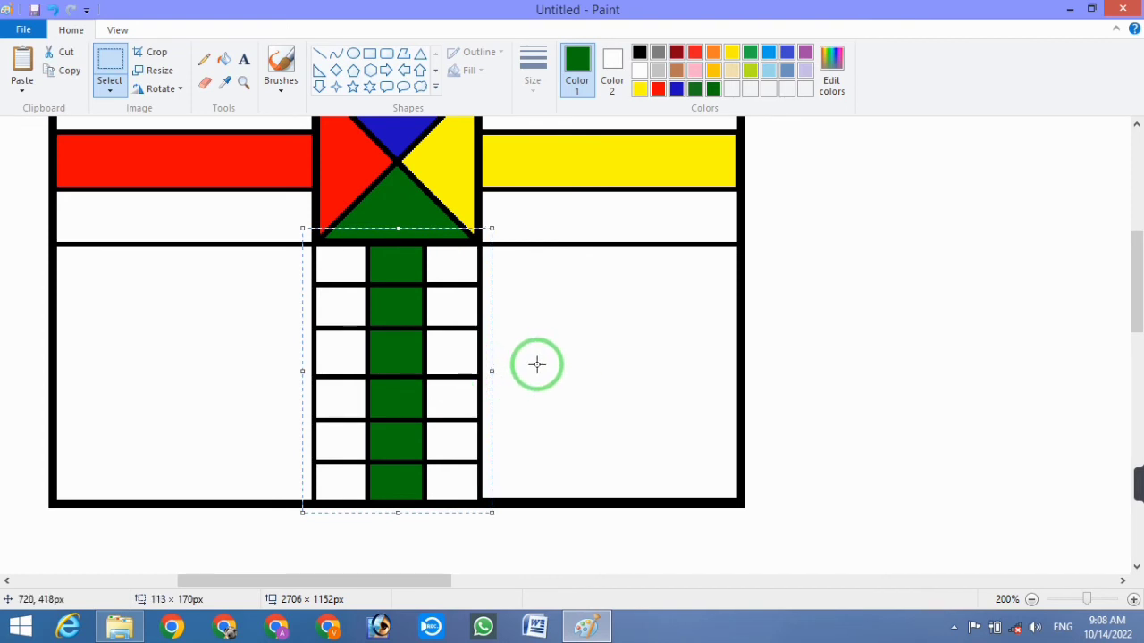
pyautogui.moveTo(464, 340); pyautogui.dragTo(468, 333)
pyautogui.press('Down')
pyautogui.press('Down')
pyautogui.press('Down')
pyautogui.press('Down')
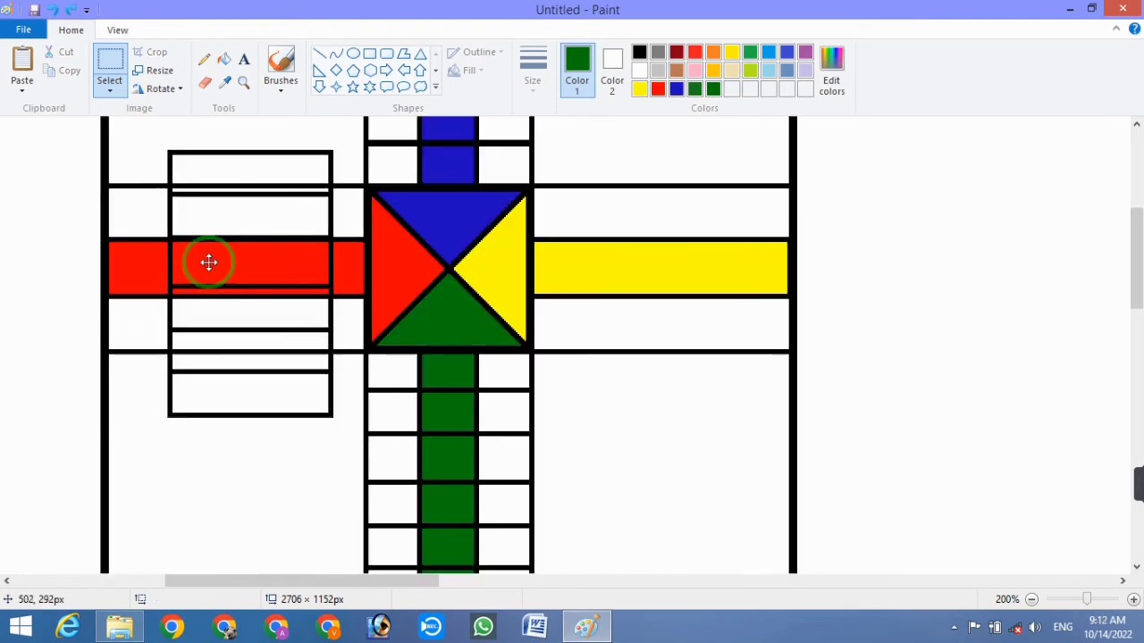
# Try to rotate the pasted six-strip rectangle right by 90° and fit it over the left arm
pyautogui.click(166, 71)
pyautogui.press('Escape')
pyautogui.click(161, 88)
pyautogui.click(187, 110)
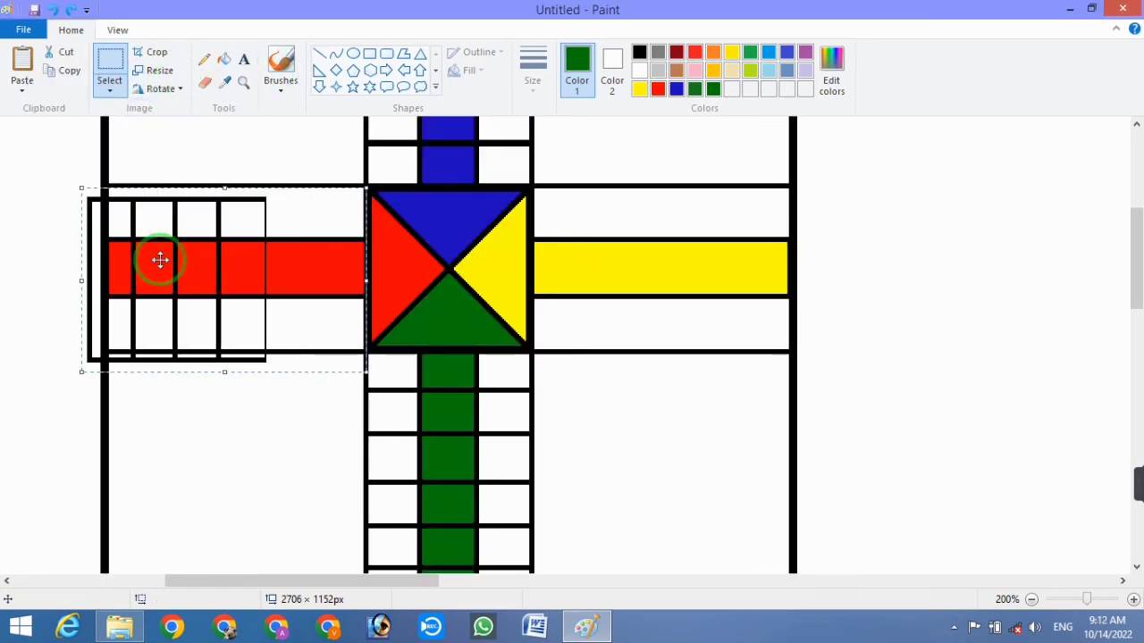
pyautogui.moveTo(160, 259); pyautogui.dragTo(179, 242)
pyautogui.moveTo(385, 265); pyautogui.dragTo(435, 272)
pyautogui.press('Delete')
# Paste a new six-strip rectangle, rotate it right by 90° and fit it over the left arm at about 166 × 110 px
pyautogui.rightClick(195, 211)
pyautogui.click(236, 258)
pyautogui.click(170, 88)
pyautogui.click(188, 109)
pyautogui.moveTo(242, 260); pyautogui.dragTo(219, 263)
pyautogui.moveTo(383, 266); pyautogui.dragTo(368, 263)
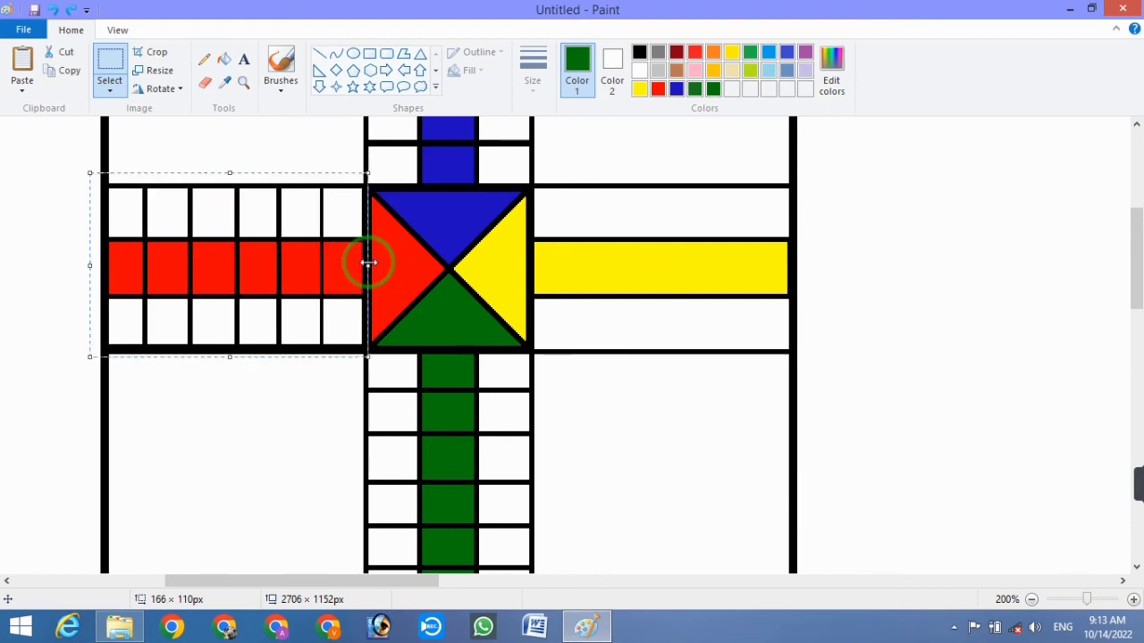
# Adjust the rotated strips vertically to the left arm's upper and lower lines, with a selection height of 113 px
pyautogui.moveTo(231, 172); pyautogui.dragTo(231, 178)
pyautogui.press('Up')
pyautogui.press('Up')
pyautogui.press('Up')
pyautogui.press('Up')
pyautogui.moveTo(228, 352); pyautogui.dragTo(229, 364)
# Nudge the rotated strips horizontally to line up between the outer frame and the central square
pyautogui.press('Right')
pyautogui.press('Right')
pyautogui.press('Left')
pyautogui.press('Left')
pyautogui.press('Right')
pyautogui.press('Left')
pyautogui.press('Right')
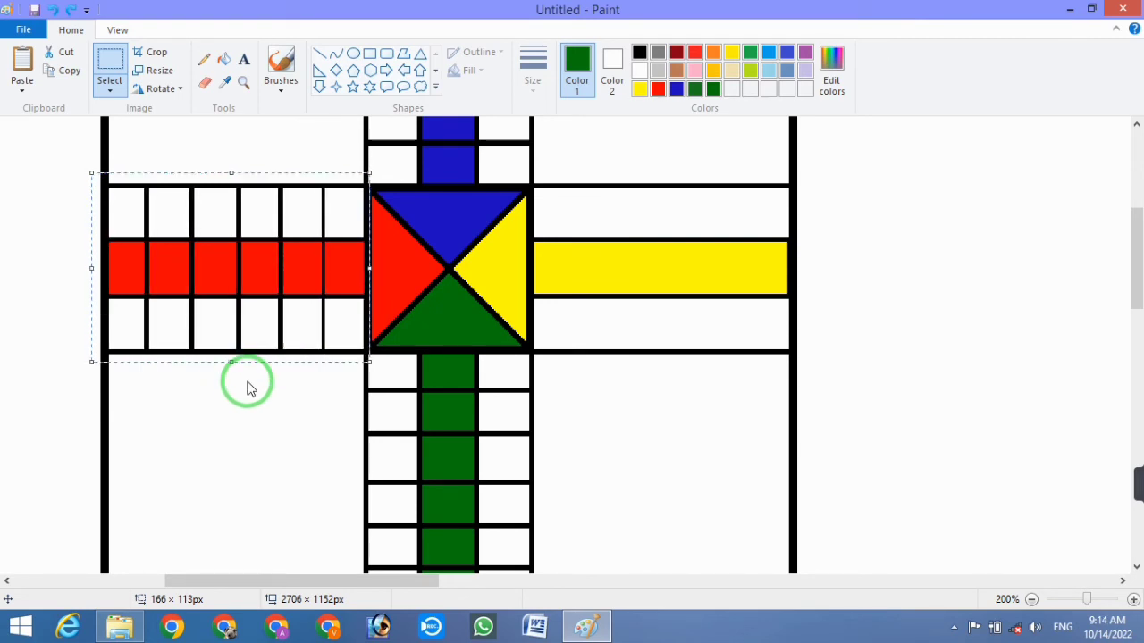
# Paste another six-strip rectangle, rotate it right by 90° and place it over the yellow arm at about 171 × 110 px
pyautogui.click(218, 444)
pyautogui.rightClick(879, 208)
pyautogui.click(928, 260)
pyautogui.click(161, 89)
pyautogui.click(162, 110)
pyautogui.moveTo(160, 235); pyautogui.dragTo(732, 240)
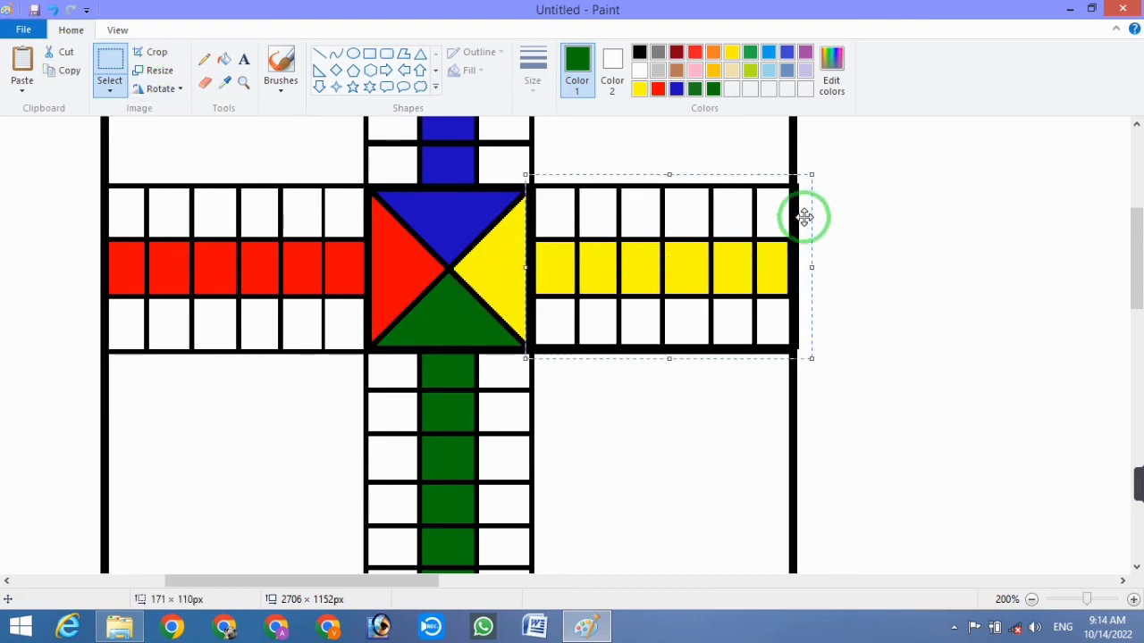
pyautogui.press('Left')
# Stretch the rotated strips to about 115 px high and fit them vertically to the yellow arm's upper and lower lines
pyautogui.moveTo(668, 359); pyautogui.dragTo(668, 367)
pyautogui.press('Up')
pyautogui.press('Down')
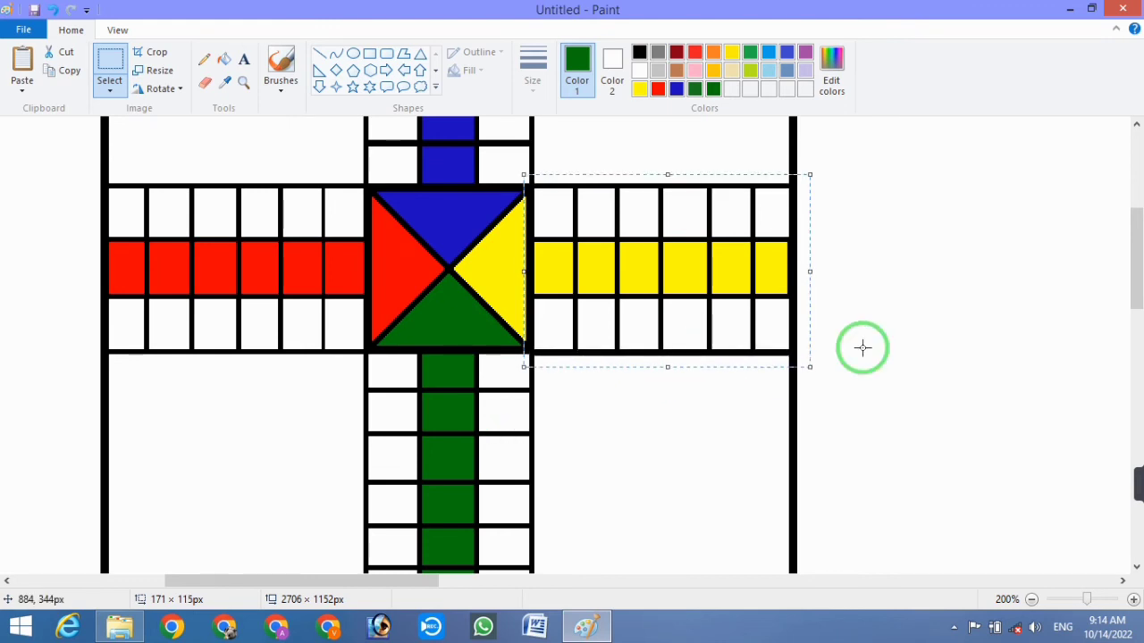
pyautogui.press('Up')
pyautogui.moveTo(666, 173); pyautogui.dragTo(669, 176)
pyautogui.press('Up')
# Slide the rotated strips right across the outer frame and match their height to the arm's lines at 113 px
pyautogui.click(938, 209)
pyautogui.moveTo(662, 258); pyautogui.dragTo(838, 262)
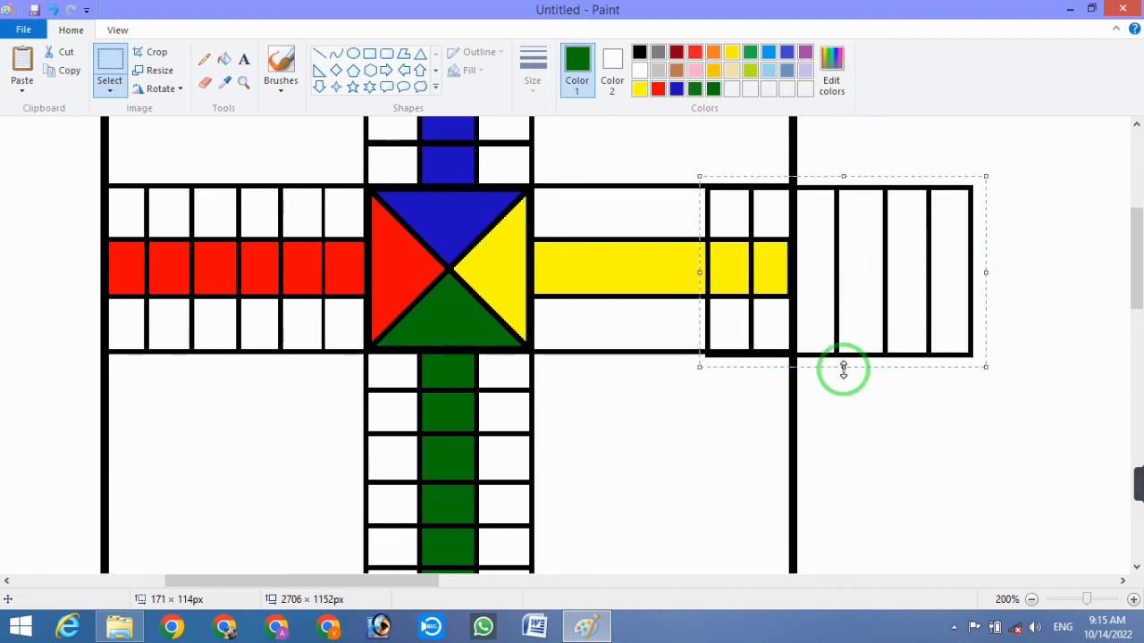
pyautogui.hotkey('ctrl', 'z')
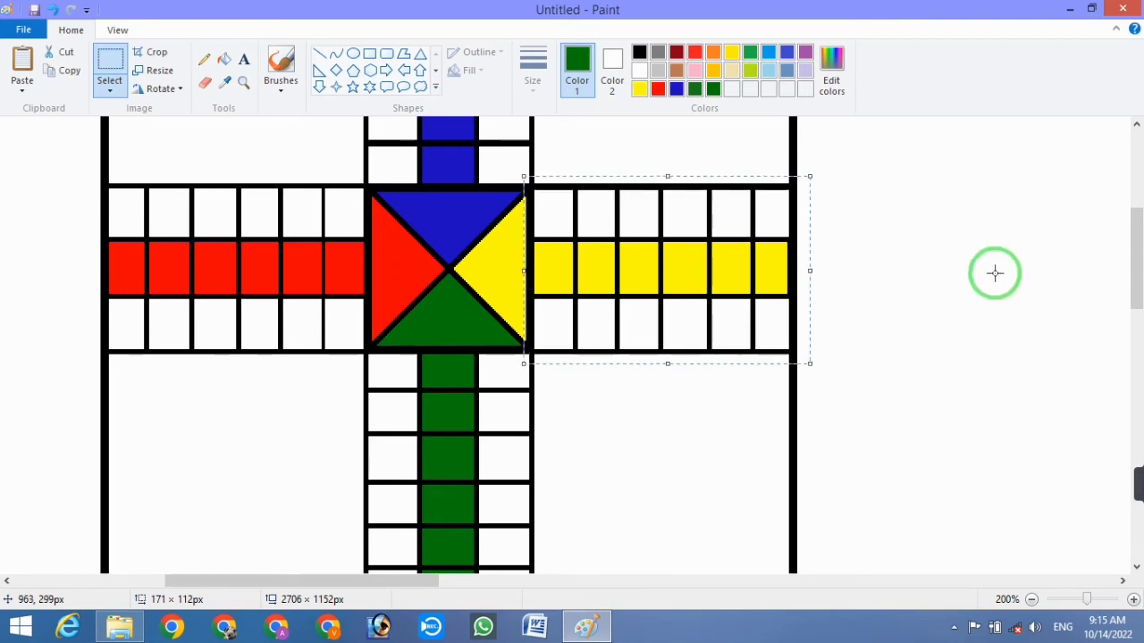
pyautogui.press('Right')
pyautogui.press('Right')
pyautogui.press('Right')
pyautogui.press('Right')
pyautogui.press('Right')
pyautogui.press('Right')
pyautogui.press('Right')
pyautogui.press('Right')
pyautogui.press('Right')
pyautogui.press('Right')
pyautogui.press('Right')
pyautogui.press('Right')
pyautogui.press('Right')
pyautogui.press('Right')
pyautogui.press('Right')
pyautogui.press('Right')
pyautogui.press('Right')
pyautogui.press('Right')
pyautogui.press('Right')
pyautogui.press('Right')
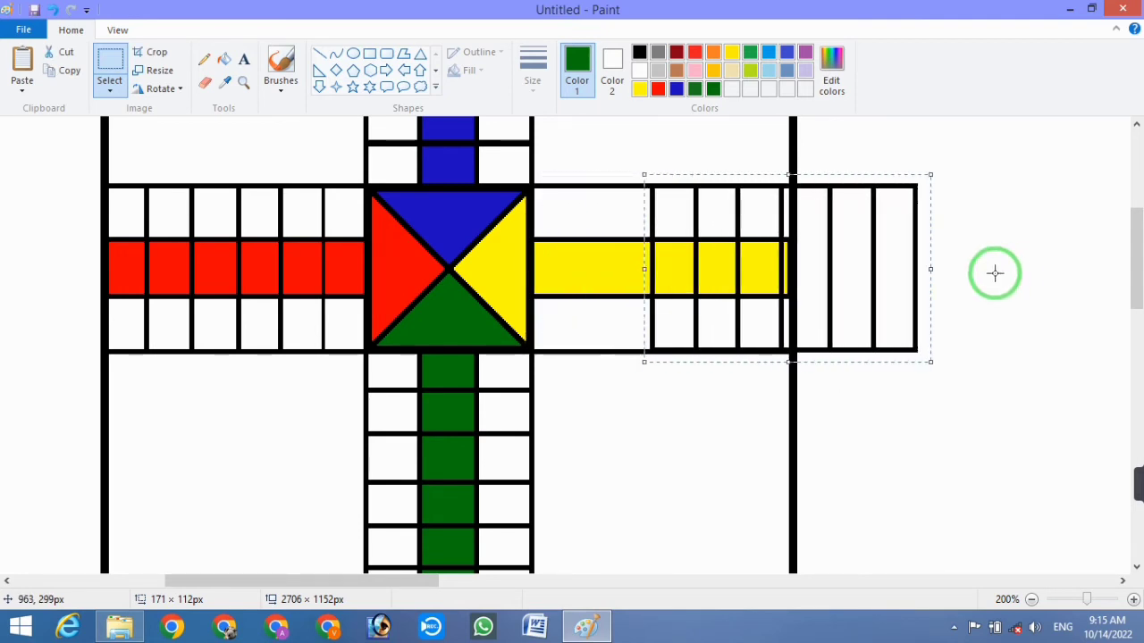
pyautogui.moveTo(811, 311); pyautogui.dragTo(910, 313)
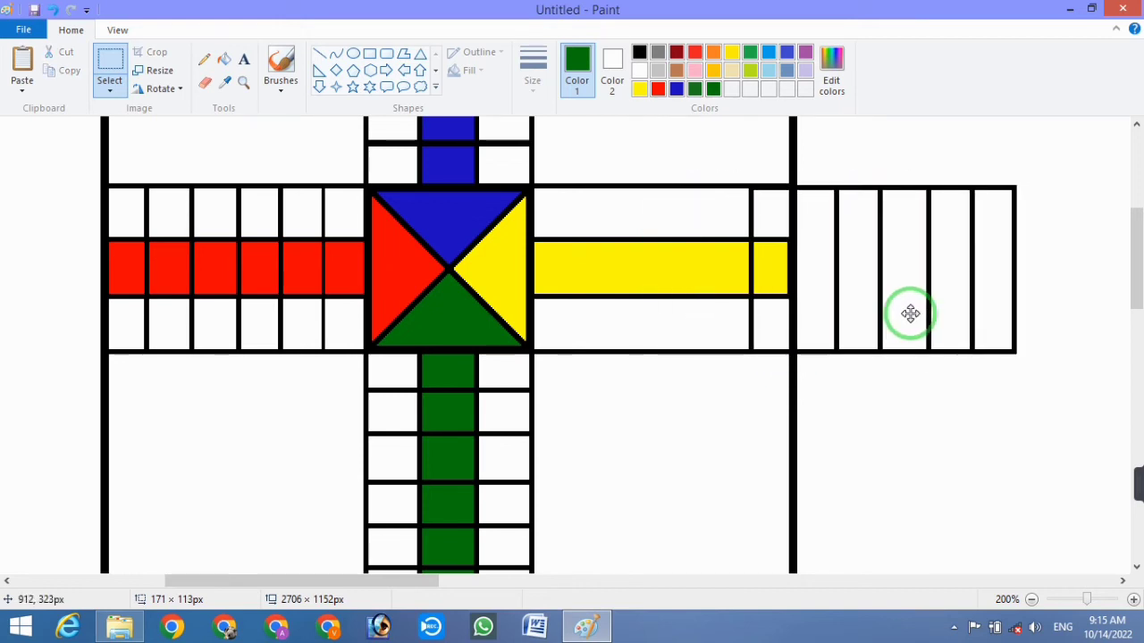
# Nudge the rotated strips back left to line up between the central square and the outer frame, and deselect them
pyautogui.press('Left')
pyautogui.press('Left')
pyautogui.press('Left')
pyautogui.press('Left')
pyautogui.press('Left')
pyautogui.press('Left')
pyautogui.press('Left')
pyautogui.press('Left')
pyautogui.press('Left')
pyautogui.press('Left')
pyautogui.press('Left')
pyautogui.press('Left')
pyautogui.press('Left')
pyautogui.press('Left')
pyautogui.press('Left')
pyautogui.press('Left')
pyautogui.press('Left')
pyautogui.press('Left')
pyautogui.press('Left')
pyautogui.press('Left')
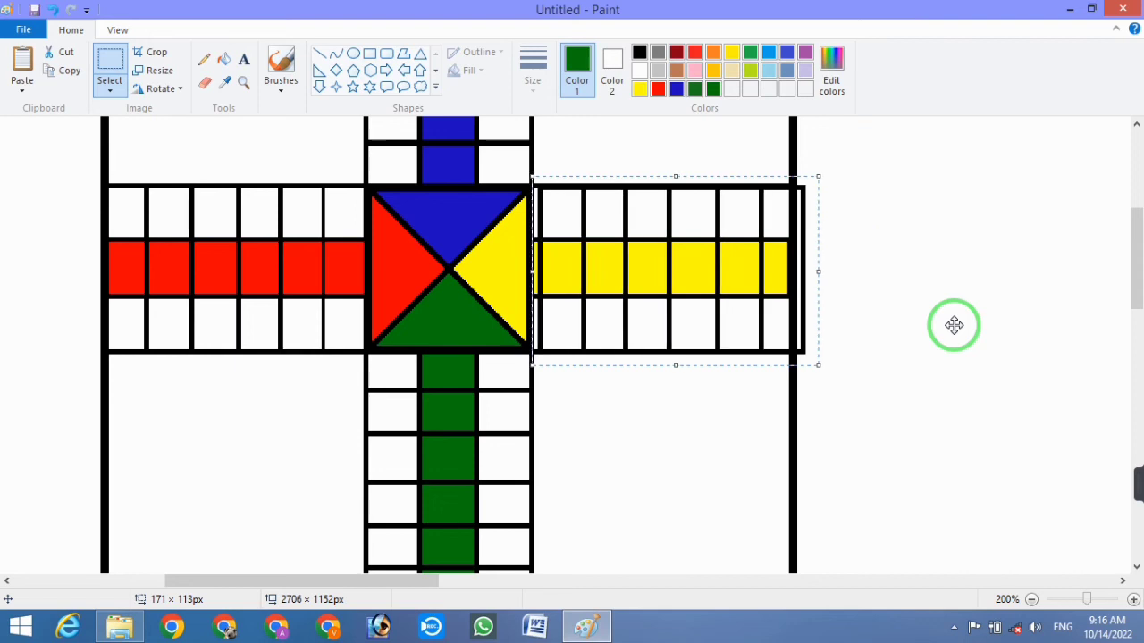
pyautogui.press('Left')
pyautogui.press('Left')
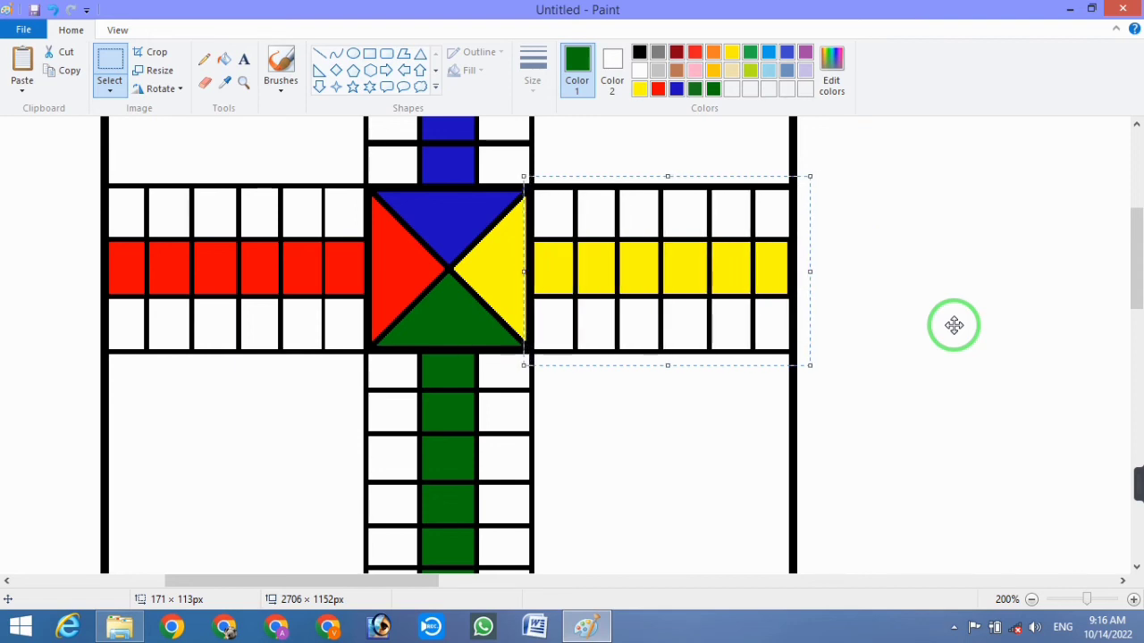
pyautogui.click(953, 323)
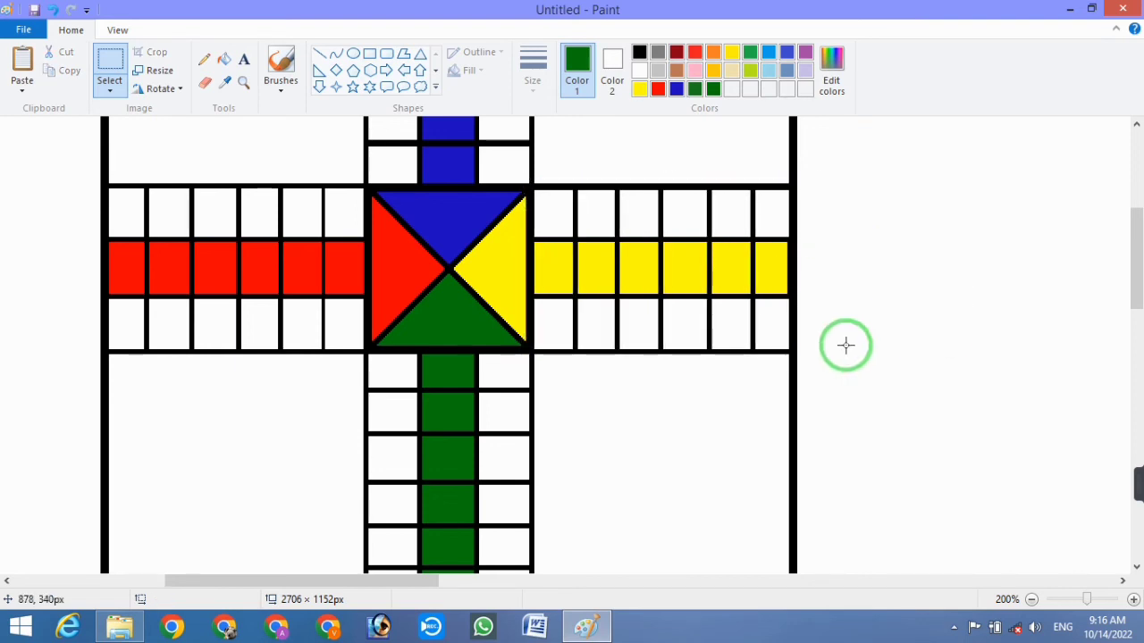
# Fill the outermost cell of each of the blue, yellow, green and red strips with white
pyautogui.scroll(3, 712, 317)
pyautogui.scroll(-3, 712, 317)
pyautogui.scroll(5, 710, 316)
pyautogui.scroll(-2, 740, 306)
pyautogui.scroll(2, 740, 306)
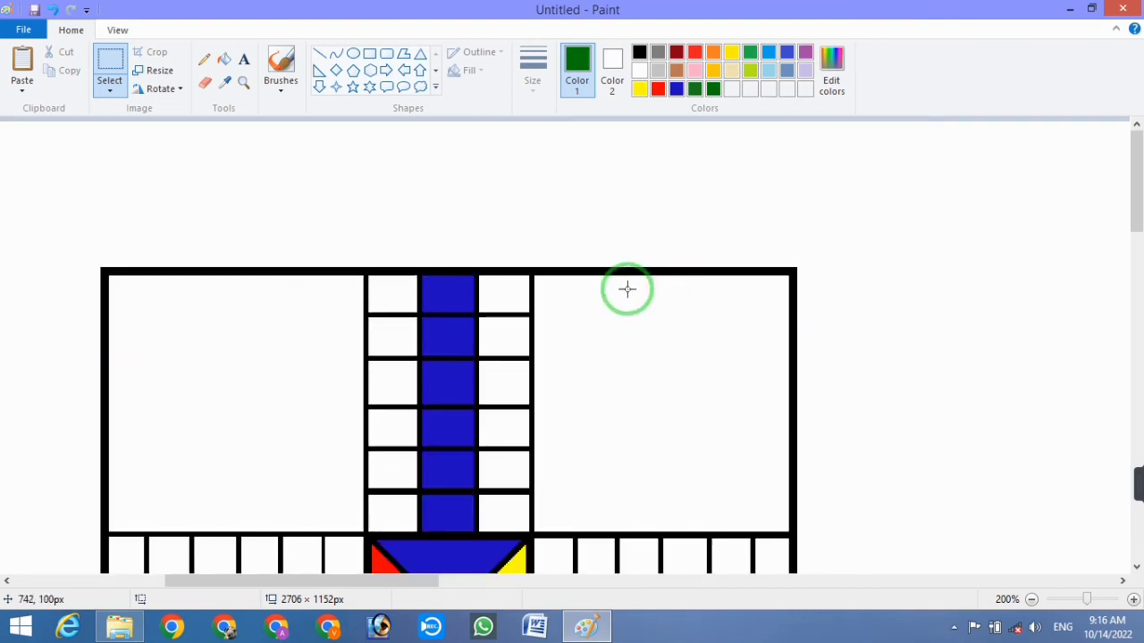
pyautogui.scroll(-1, 426, 248)
pyautogui.click(224, 58)
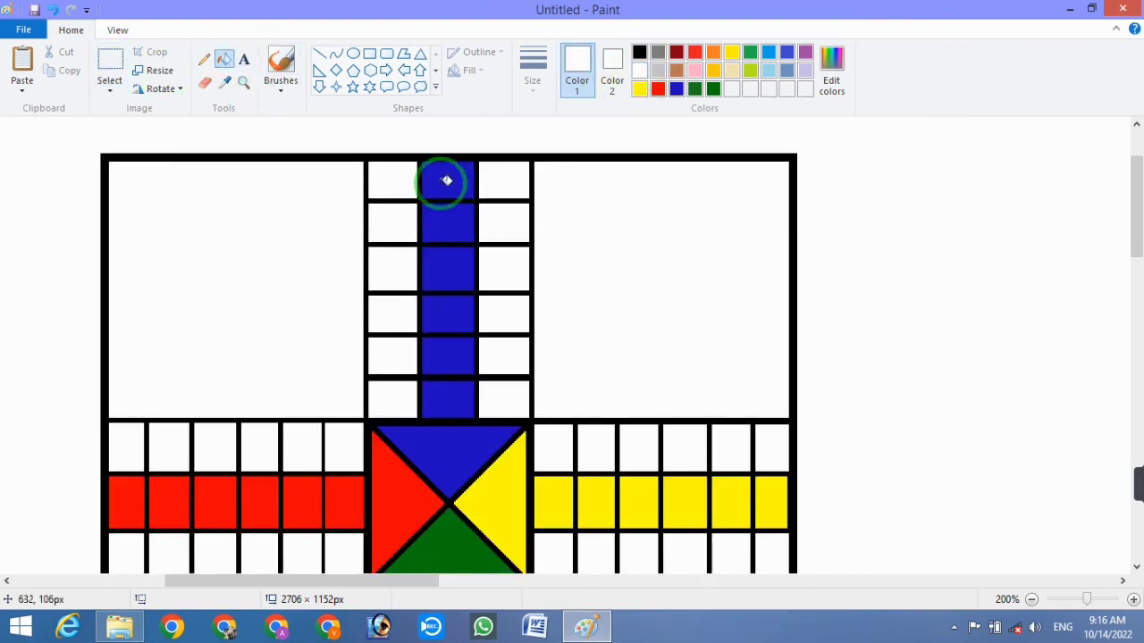
pyautogui.scroll(-3, 444, 181)
pyautogui.click(769, 162)
pyautogui.click(449, 487)
pyautogui.click(123, 163)
pyautogui.scroll(4, 620, 297)
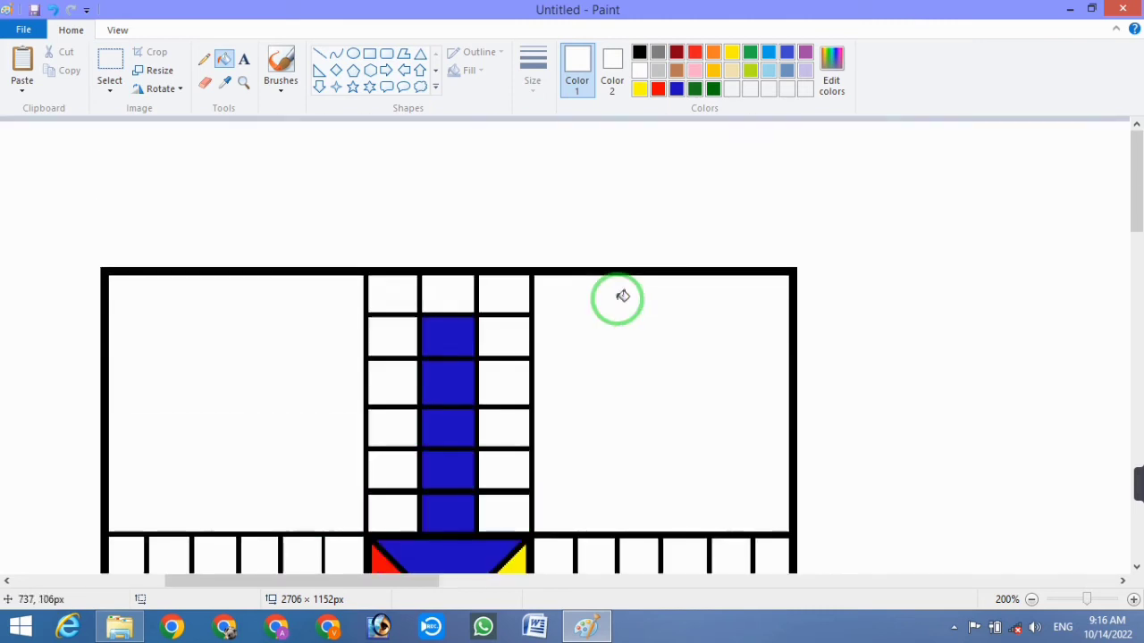
# Fill the cell below the outermost yellow cell with yellow and the left arm's upper outermost cell with red
pyautogui.scroll(-2, 621, 297)
pyautogui.scroll(1, 693, 262)
pyautogui.scroll(-1, 694, 262)
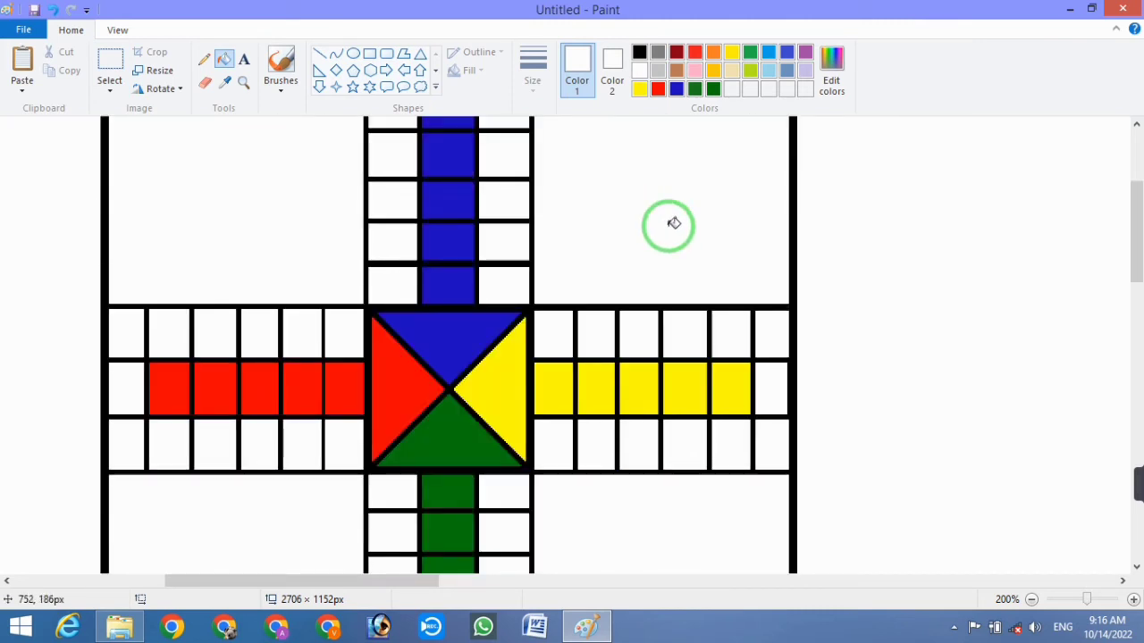
pyautogui.scroll(-4, 691, 244)
pyautogui.click(640, 89)
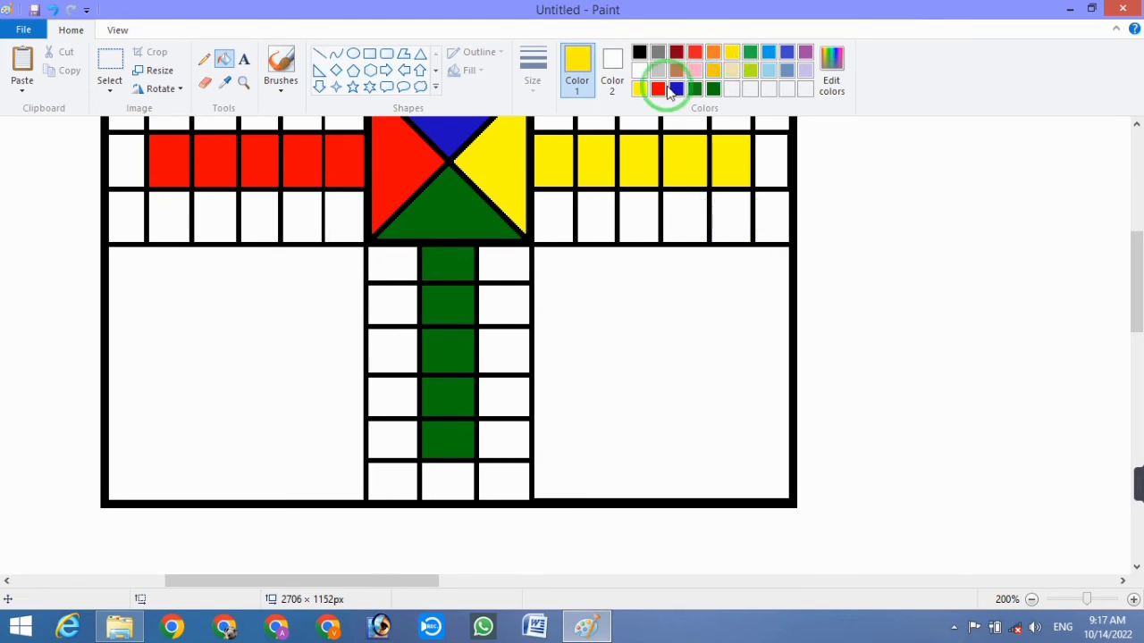
pyautogui.click(737, 206)
pyautogui.click(657, 88)
pyautogui.scroll(2, 122, 178)
pyautogui.click(122, 209)
# Fill the cell left of the outermost green cell with green and the cell right of the outermost blue cell with blue
pyautogui.scroll(-2, 479, 257)
pyautogui.scroll(-2, 479, 257)
pyautogui.click(713, 89)
pyautogui.click(391, 323)
pyautogui.scroll(8, 562, 330)
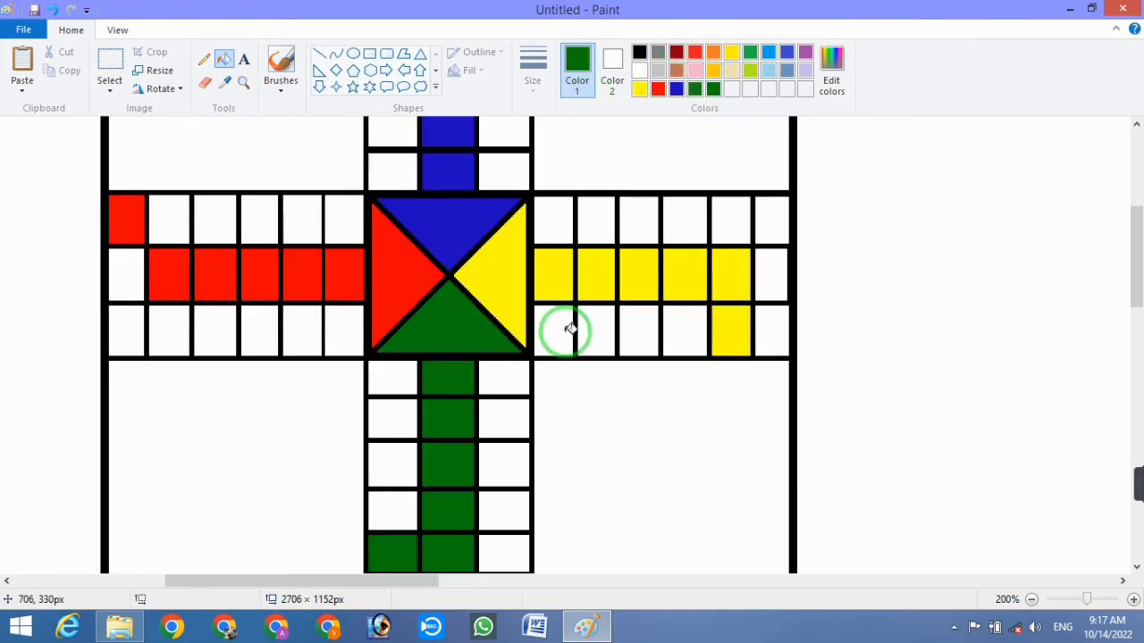
pyautogui.click(677, 88)
pyautogui.click(508, 216)
pyautogui.scroll(-8, 625, 233)
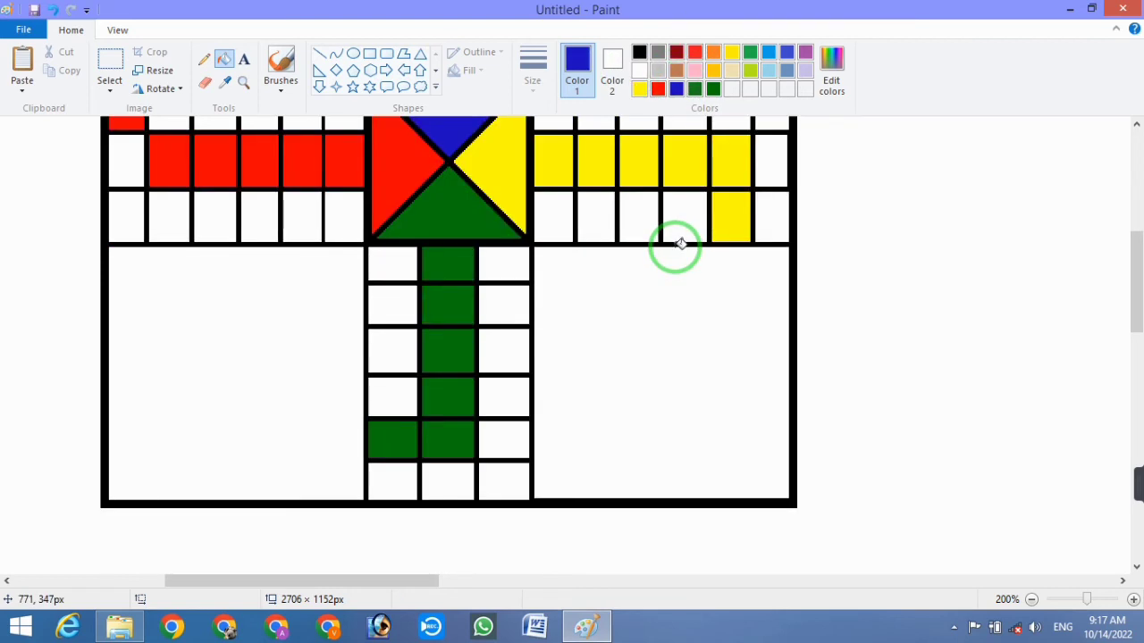
# Try a blue rounded rectangle about 124 × 126 px in the board's upper-right quadrant, and delete it
pyautogui.scroll(10, 676, 244)
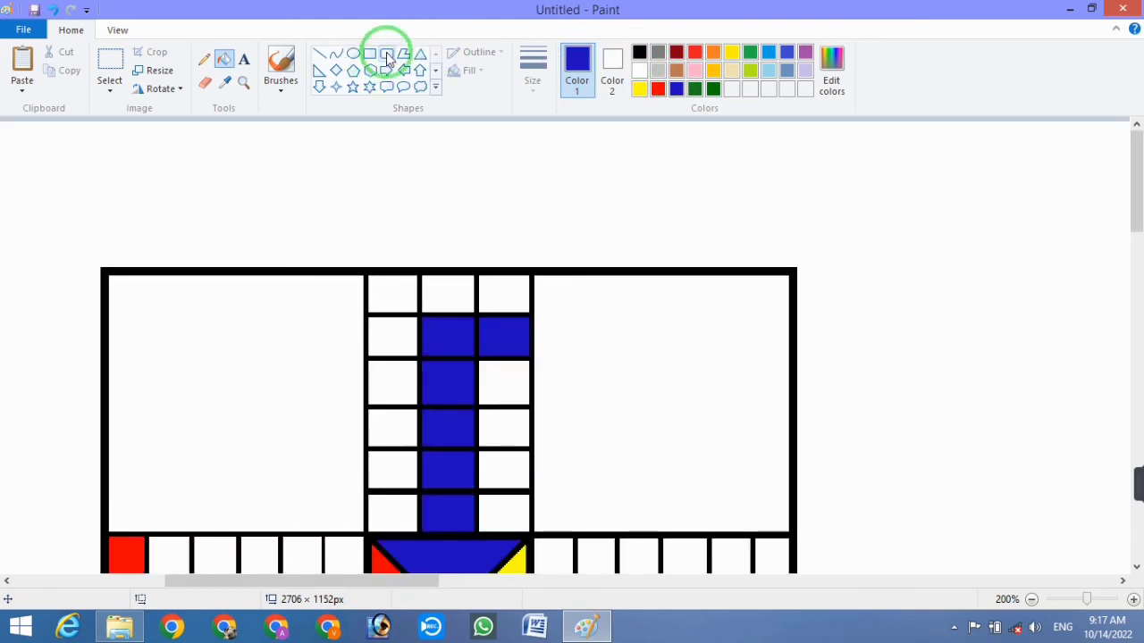
pyautogui.click(386, 54)
pyautogui.scroll(-3, 607, 238)
pyautogui.moveTo(565, 188); pyautogui.dragTo(766, 396)
pyautogui.moveTo(707, 324); pyautogui.dragTo(701, 317)
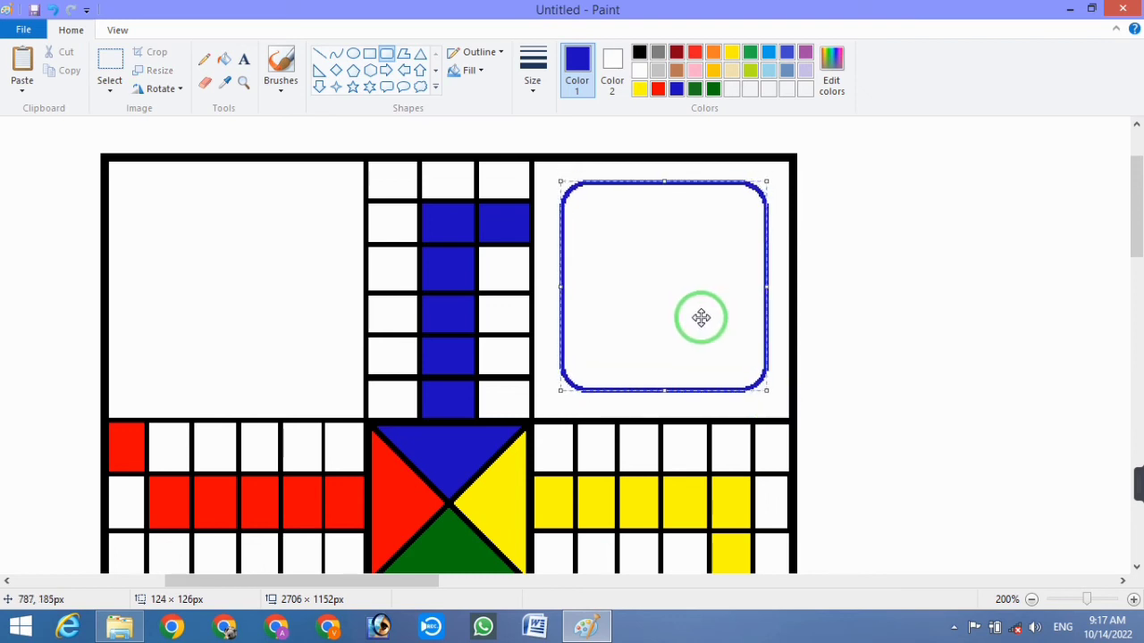
pyautogui.press('Delete')
# Draw a black rounded rectangle about 128 × 128 px in the board's lower-right quadrant and another about 109 × 111 px inside it
pyautogui.scroll(-15, 697, 245)
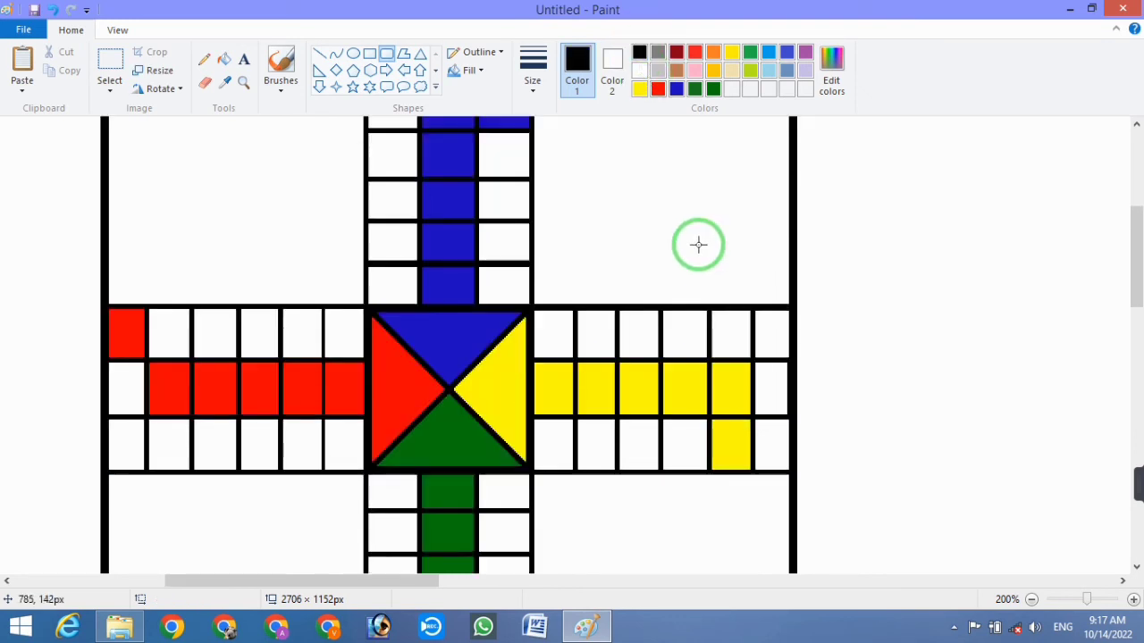
pyautogui.moveTo(554, 154); pyautogui.dragTo(772, 365)
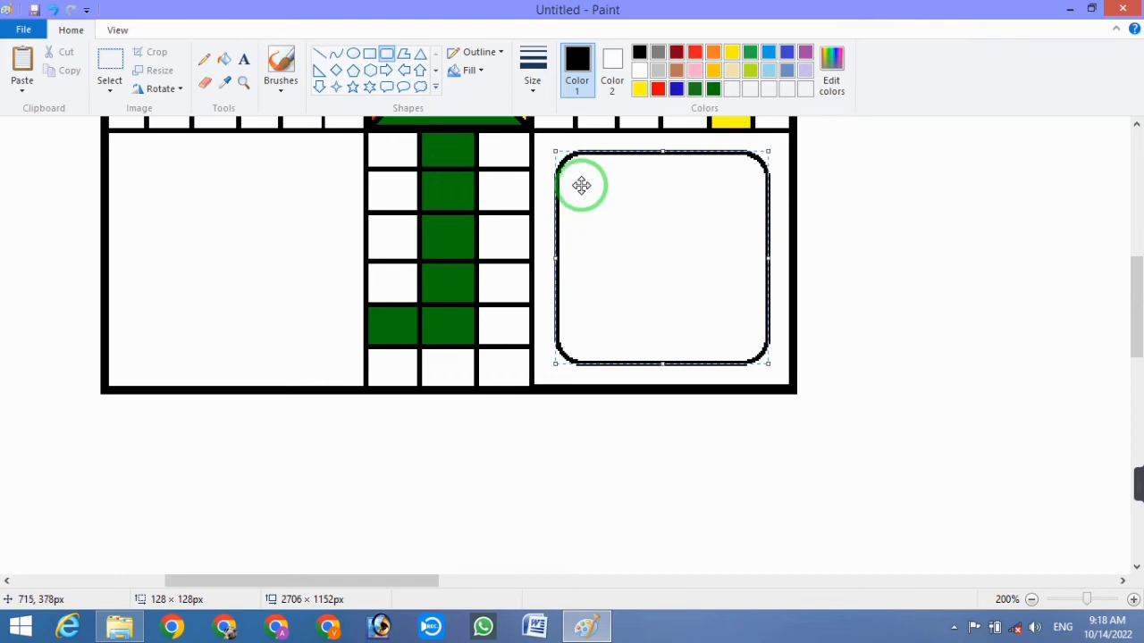
pyautogui.moveTo(574, 171); pyautogui.dragTo(756, 354)
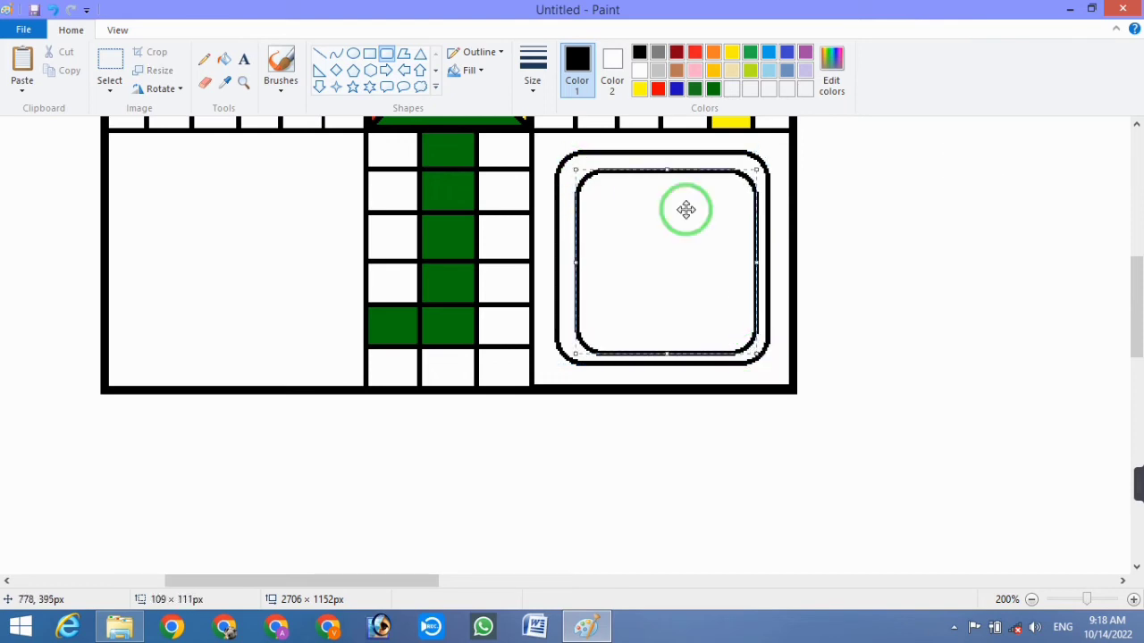
# Stretch the inner rounded rectangle outward on all four sides to about 118 px wide, leaving an even gap to the outer one
pyautogui.moveTo(667, 170); pyautogui.dragTo(668, 162)
pyautogui.moveTo(579, 260); pyautogui.dragTo(564, 258)
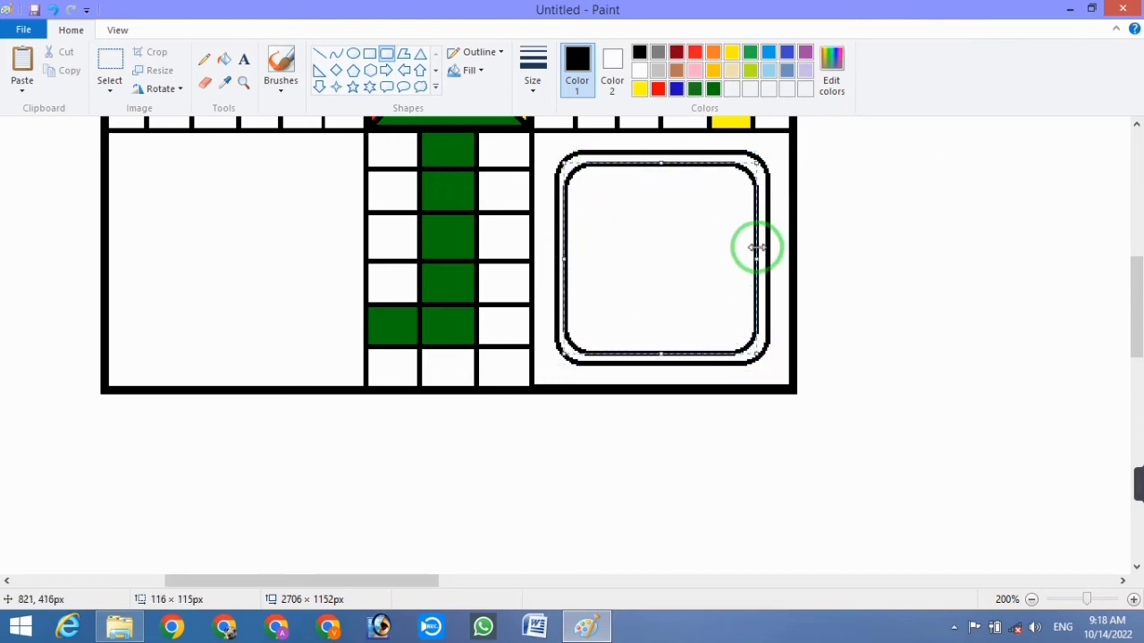
pyautogui.moveTo(758, 258); pyautogui.dragTo(762, 259)
pyautogui.moveTo(666, 354); pyautogui.dragTo(663, 355)
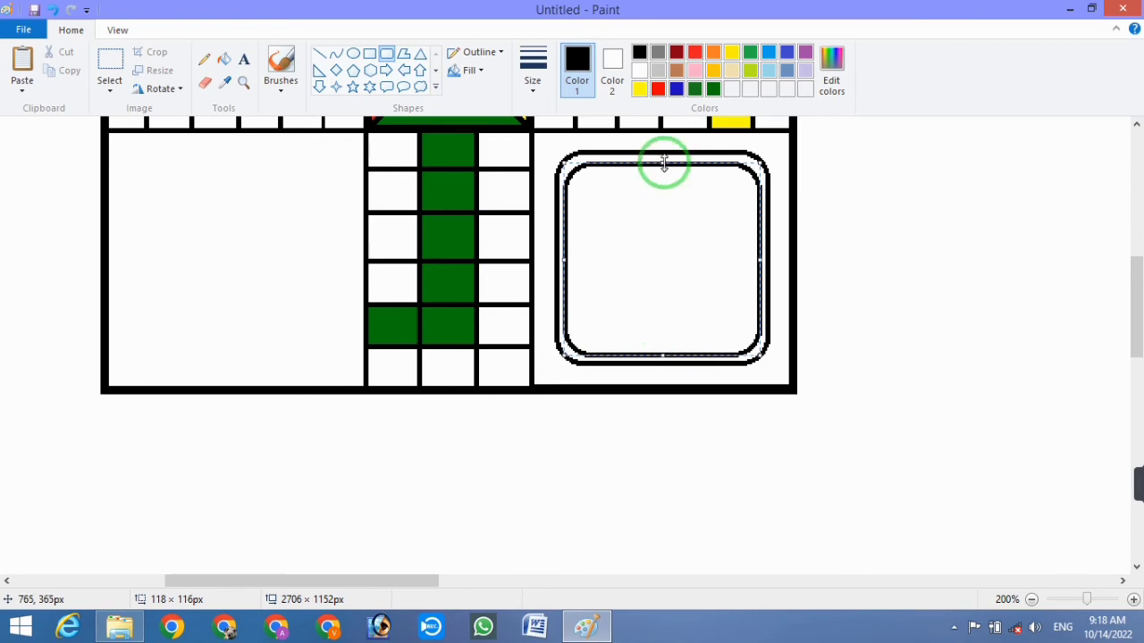
pyautogui.moveTo(664, 163); pyautogui.dragTo(664, 160)
pyautogui.click(888, 231)
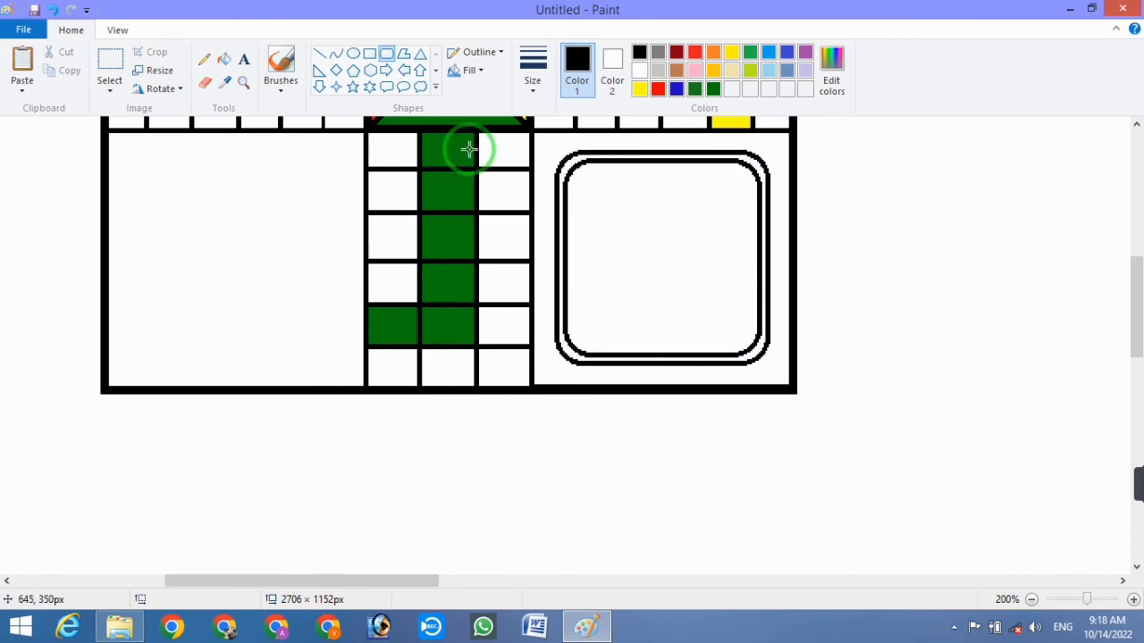
# Copy the double rounded frame with a selection of about 139 × 139 px and paste the copy exactly over the original
pyautogui.click(107, 80)
pyautogui.moveTo(576, 200)
pyautogui.mouseDown()
pyautogui.moveTo(774, 337)
pyautogui.moveTo(777, 373)
pyautogui.mouseUp()
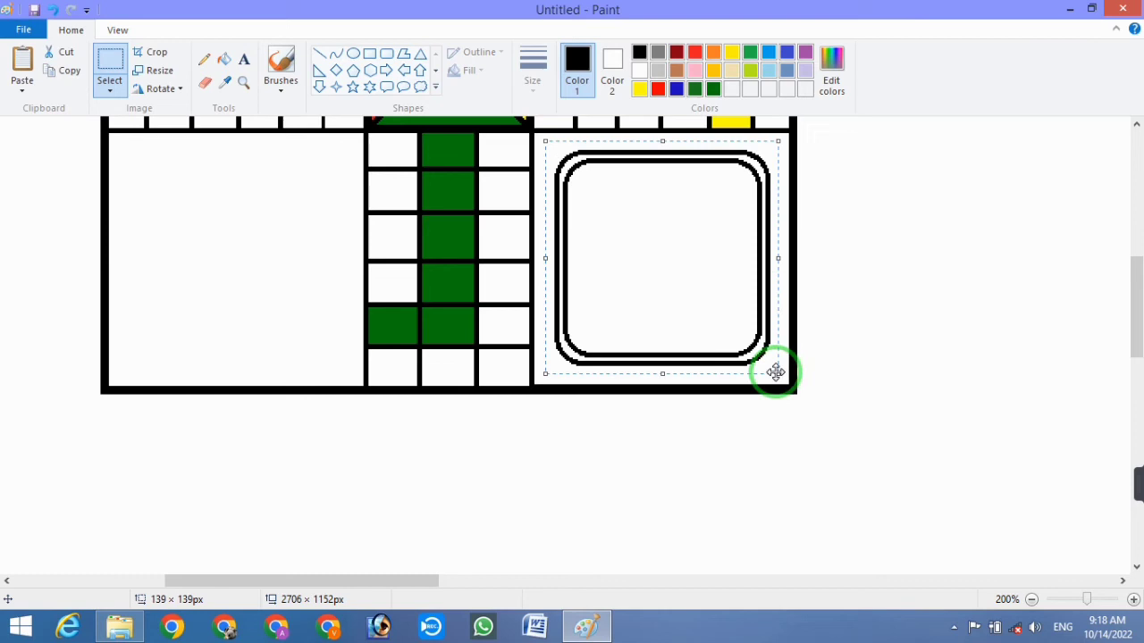
pyautogui.hotkey('ctrl', 'c')
pyautogui.click(194, 217)
pyautogui.hotkey('ctrl', 'v')
pyautogui.moveTo(125, 214); pyautogui.dragTo(615, 242)
# Nudge the pasted double rounded frame straight left until it is centred in the board's lower-left quadrant
pyautogui.press('Left')
pyautogui.press('Left')
pyautogui.press('Left')
pyautogui.press('Left')
pyautogui.press('Left')
pyautogui.press('Left')
pyautogui.press('Left')
pyautogui.press('Left')
pyautogui.press('Left')
pyautogui.press('Left')
pyautogui.press('Left')
pyautogui.press('Left')
pyautogui.press('Left')
pyautogui.press('Left')
pyautogui.press('Left')
pyautogui.press('Left')
pyautogui.press('Left')
pyautogui.press('Left')
pyautogui.press('Left')
pyautogui.press('Left')
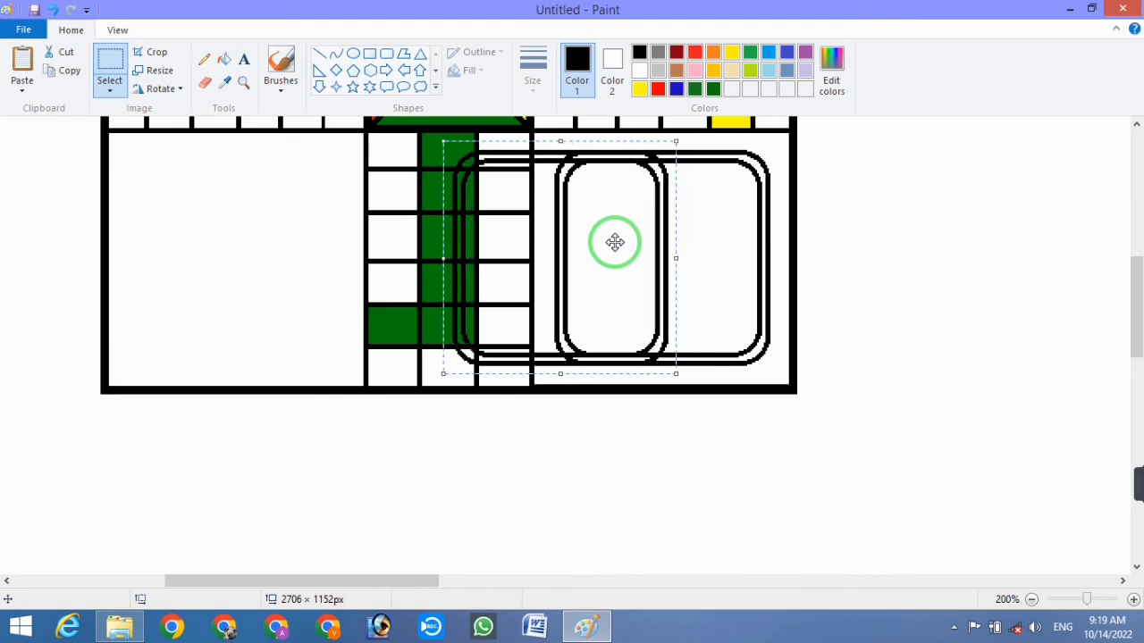
pyautogui.press('Left')
pyautogui.press('Left')
pyautogui.press('Left')
pyautogui.press('Left')
pyautogui.press('Left')
pyautogui.press('Left')
pyautogui.press('Left')
pyautogui.press('Left')
pyautogui.press('Left')
pyautogui.press('Left')
pyautogui.press('Left')
pyautogui.press('Left')
pyautogui.press('Left')
pyautogui.press('Left')
pyautogui.press('Left')
pyautogui.press('Left')
pyautogui.press('Left')
pyautogui.press('Left')
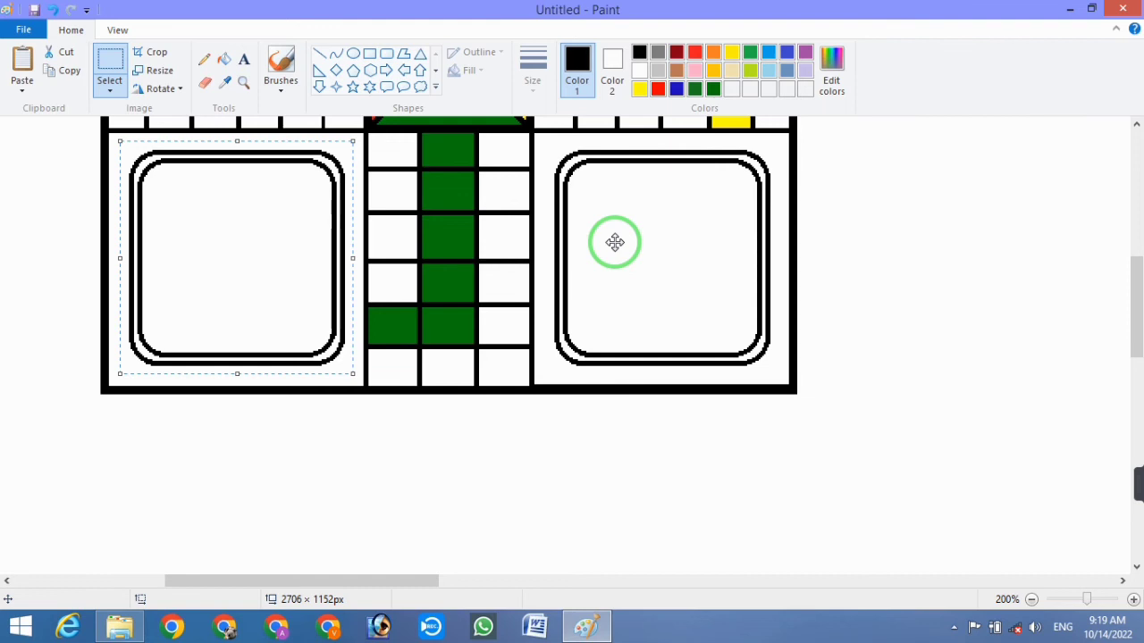
# Nudge the selected double rounded frame straight right until it overlaps the frame in the board's lower-right quadrant
pyautogui.press('Right')
pyautogui.press('Right')
pyautogui.press('Right')
pyautogui.press('Right')
pyautogui.press('Right')
pyautogui.press('Right')
pyautogui.press('Right')
pyautogui.press('Right')
pyautogui.press('Right')
pyautogui.press('Right')
pyautogui.press('Right')
pyautogui.press('Right')
pyautogui.press('Right')
pyautogui.press('Right')
pyautogui.press('Right')
pyautogui.press('Right')
pyautogui.press('Right')
pyautogui.press('Right')
pyautogui.press('Right')
pyautogui.press('Right')
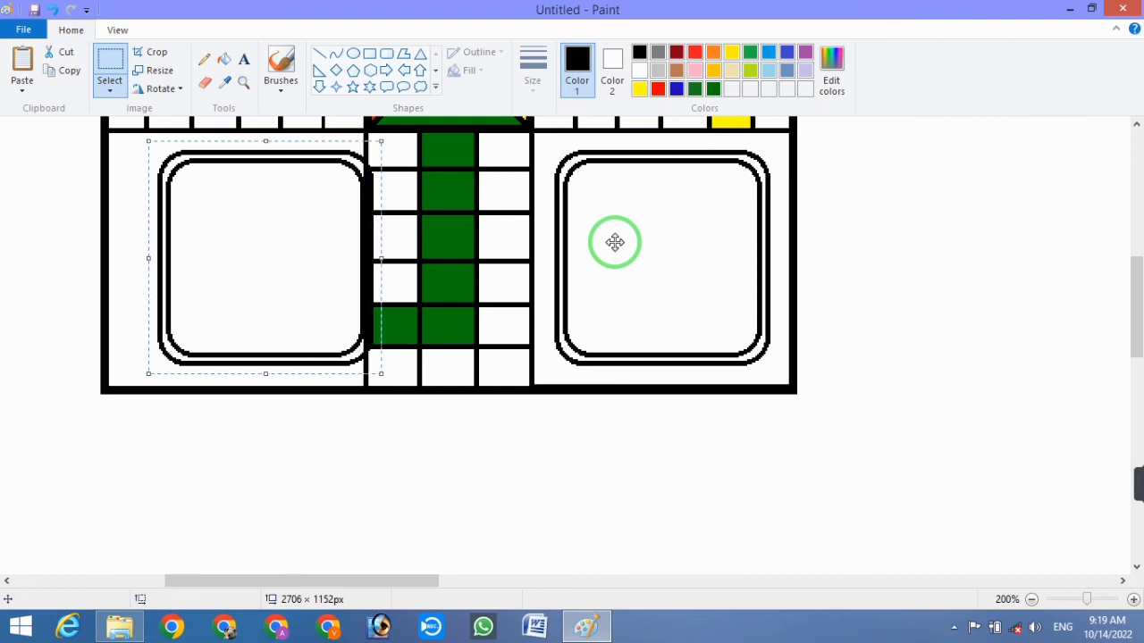
pyautogui.press('Right')
pyautogui.press('Right')
pyautogui.press('Right')
pyautogui.press('Right')
pyautogui.press('Right')
pyautogui.press('Right')
pyautogui.press('Right')
pyautogui.press('Right')
pyautogui.press('Right')
pyautogui.press('Right')
pyautogui.press('Right')
pyautogui.press('Right')
pyautogui.press('Right')
pyautogui.press('Right')
pyautogui.press('Right')
pyautogui.press('Right')
pyautogui.press('Right')
pyautogui.press('Right')
pyautogui.press('Right')
pyautogui.press('Right')
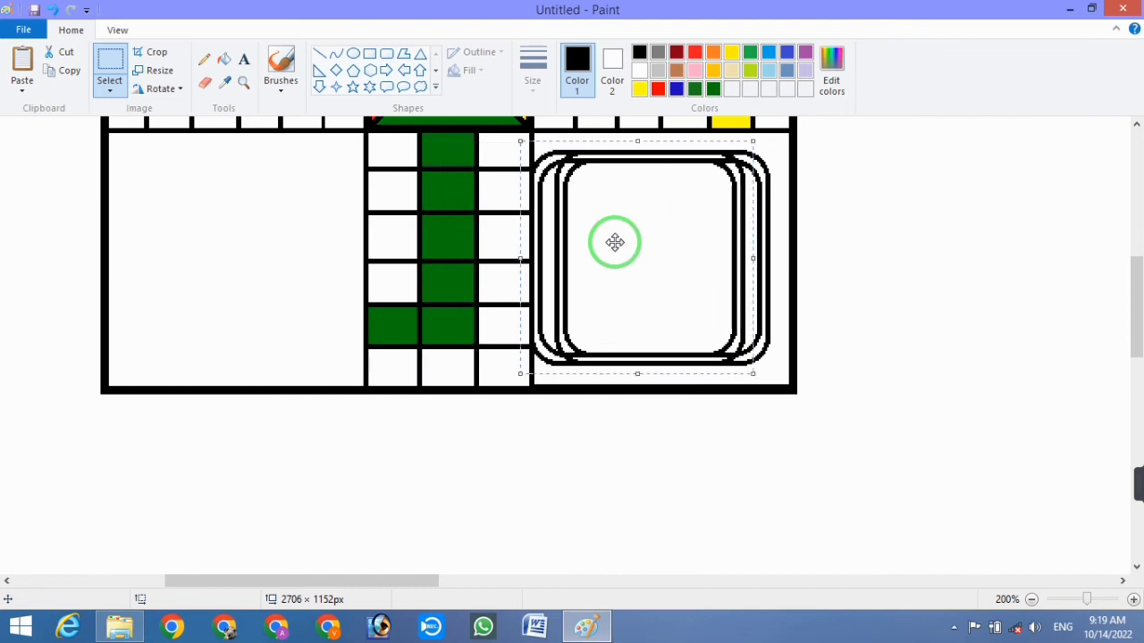
# Nudge the double rounded frame straight left across the green arm until it is centred in the lower-left quadrant again
pyautogui.press('Left')
pyautogui.press('Left')
pyautogui.press('Left')
pyautogui.press('Left')
pyautogui.press('Left')
pyautogui.press('Left')
pyautogui.press('Left')
pyautogui.press('Left')
pyautogui.press('Left')
pyautogui.press('Left')
pyautogui.press('Left')
pyautogui.press('Left')
pyautogui.press('Left')
pyautogui.press('Left')
pyautogui.press('Left')
pyautogui.press('Left')
pyautogui.press('Left')
pyautogui.press('Left')
pyautogui.press('Left')
pyautogui.press('Left')
pyautogui.press('Left')
pyautogui.press('Left')
pyautogui.press('Left')
pyautogui.press('Left')
pyautogui.press('Left')
pyautogui.press('Left')
pyautogui.press('Left')
pyautogui.press('Left')
pyautogui.press('Left')
pyautogui.press('Left')
pyautogui.press('Left')
pyautogui.press('Left')
pyautogui.press('Left')
pyautogui.press('Left')
pyautogui.press('Left')
pyautogui.press('Left')
pyautogui.press('Left')
pyautogui.press('Left')
pyautogui.press('Left')
pyautogui.press('Left')
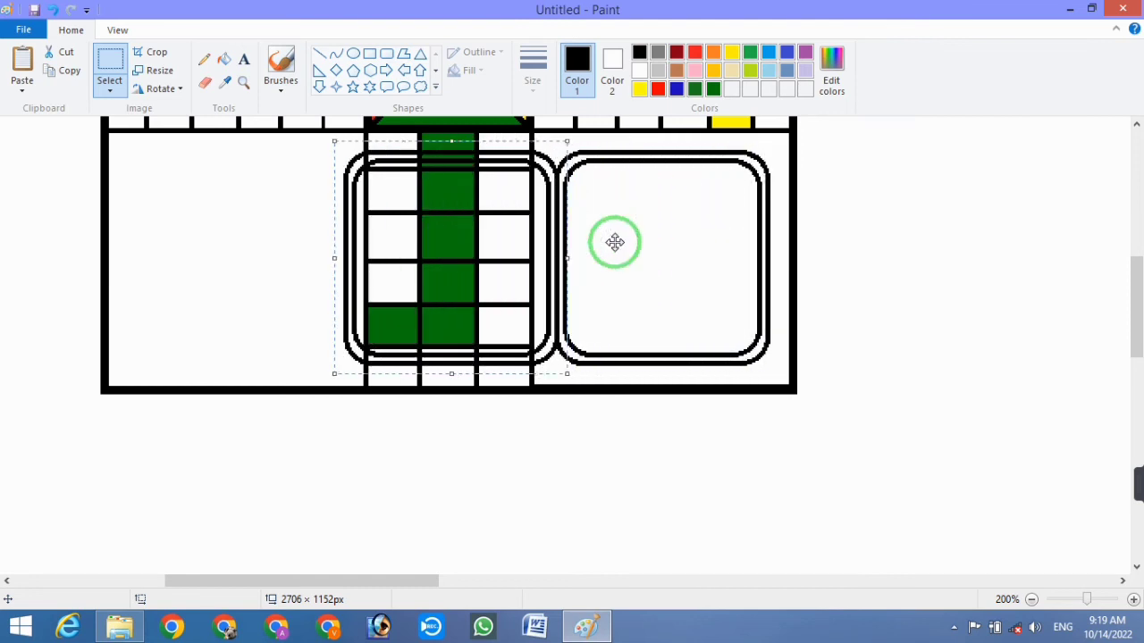
pyautogui.press('Left')
pyautogui.press('Left')
pyautogui.press('Left')
pyautogui.press('Left')
pyautogui.press('Left')
pyautogui.press('Left')
pyautogui.press('Left')
pyautogui.press('Left')
pyautogui.press('Left')
pyautogui.press('Left')
pyautogui.press('Left')
pyautogui.press('Left')
pyautogui.press('Left')
pyautogui.press('Left')
pyautogui.press('Left')
pyautogui.press('Left')
pyautogui.press('Left')
pyautogui.press('Left')
pyautogui.press('Left')
pyautogui.press('Left')
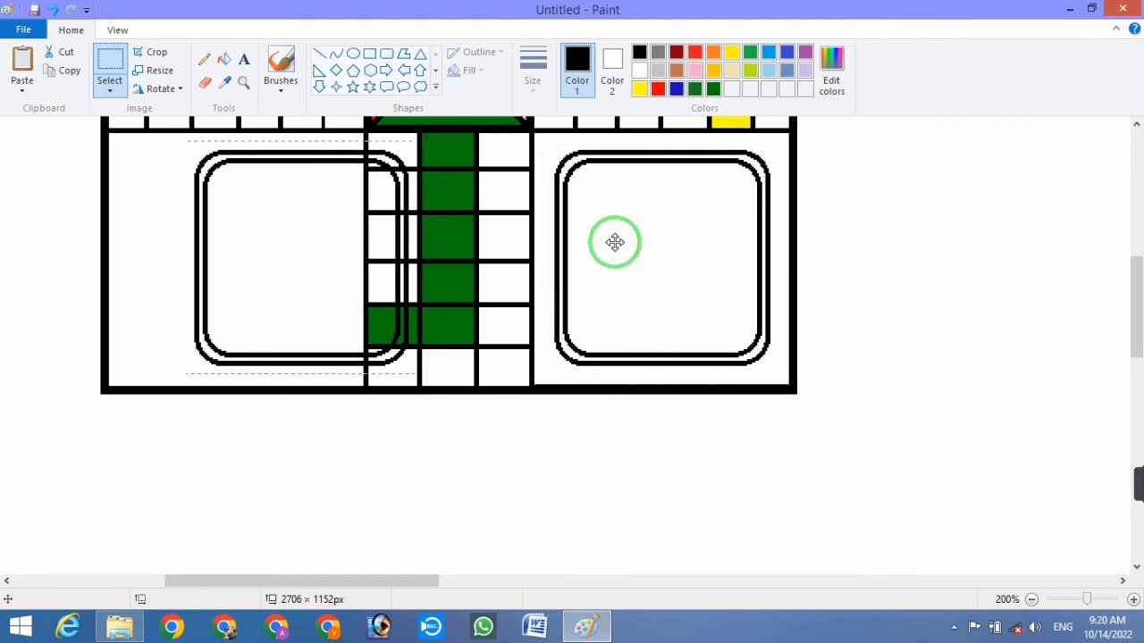
pyautogui.press('Left')
pyautogui.press('Left')
pyautogui.press('Left')
pyautogui.press('Left')
pyautogui.press('Left')
pyautogui.press('Left')
pyautogui.press('Left')
pyautogui.press('Left')
pyautogui.press('Left')
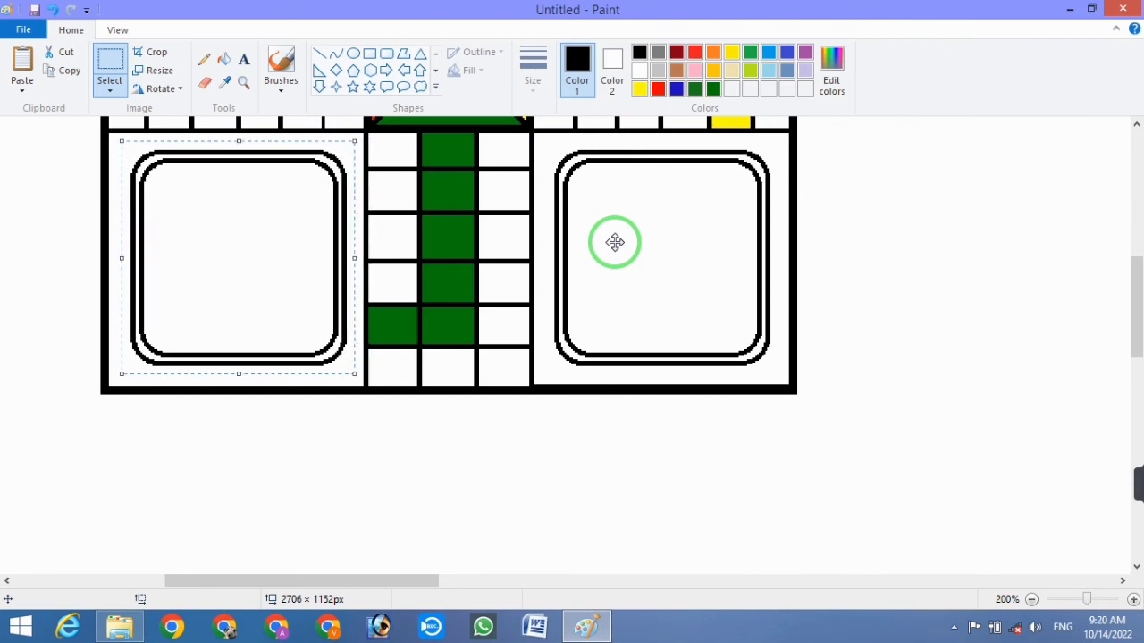
# Paste another copy of the double rounded frame and align it over the frame in the lower-left quadrant
pyautogui.scroll(5, 947, 253)
pyautogui.rightClick(607, 271)
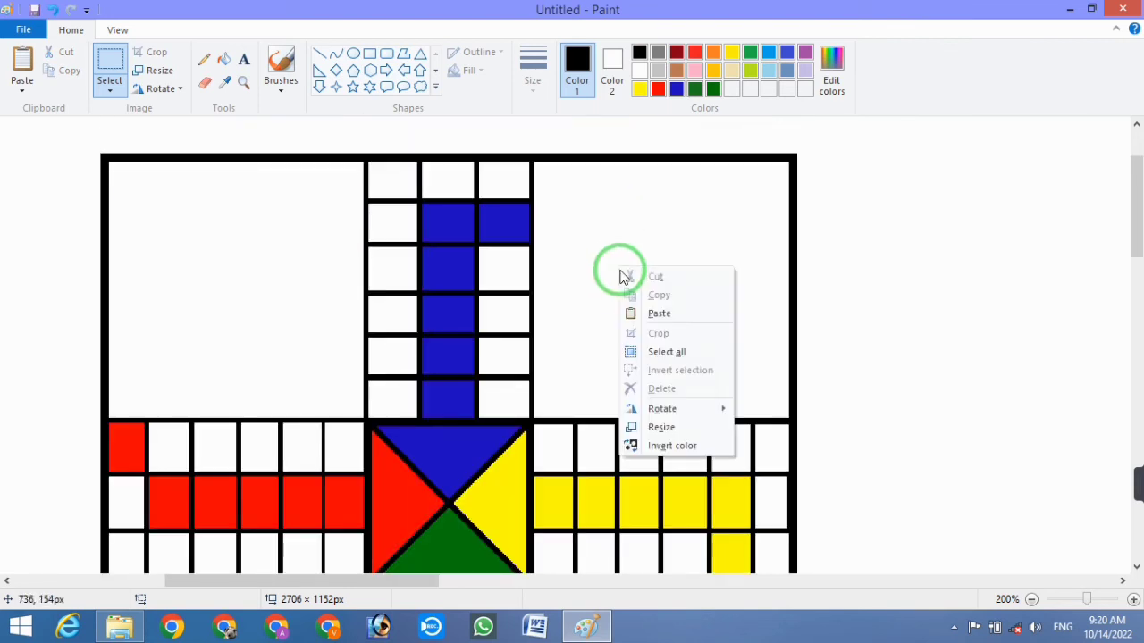
pyautogui.click(659, 311)
pyautogui.moveTo(237, 268); pyautogui.dragTo(207, 427)
pyautogui.scroll(-4, 247, 291)
pyautogui.moveTo(235, 154); pyautogui.dragTo(240, 266)
pyautogui.press('Down')
pyautogui.press('Down')
pyautogui.press('Down')
pyautogui.press('Down')
pyautogui.press('Down')
pyautogui.press('Down')
pyautogui.press('Down')
pyautogui.press('Down')
pyautogui.press('Down')
pyautogui.press('Down')
pyautogui.press('Down')
pyautogui.press('Down')
pyautogui.press('Down')
pyautogui.press('Down')
pyautogui.press('Down')
pyautogui.press('Down')
pyautogui.press('Down')
pyautogui.press('Down')
pyautogui.press('Down')
pyautogui.press('Down')
# Nudge the pasted double rounded frame straight up from the lower-left quadrant until it is centred in the board's upper-left quadrant
pyautogui.press('Up')
pyautogui.press('Up')
pyautogui.press('Up')
pyautogui.press('Up')
pyautogui.press('Up')
pyautogui.press('Up')
pyautogui.press('Up')
pyautogui.press('Up')
pyautogui.press('Up')
pyautogui.press('Up')
pyautogui.press('Up')
pyautogui.press('Up')
pyautogui.press('Up')
pyautogui.press('Up')
pyautogui.press('Up')
pyautogui.press('Up')
pyautogui.press('Up')
pyautogui.press('Up')
pyautogui.press('Up')
pyautogui.press('Up')
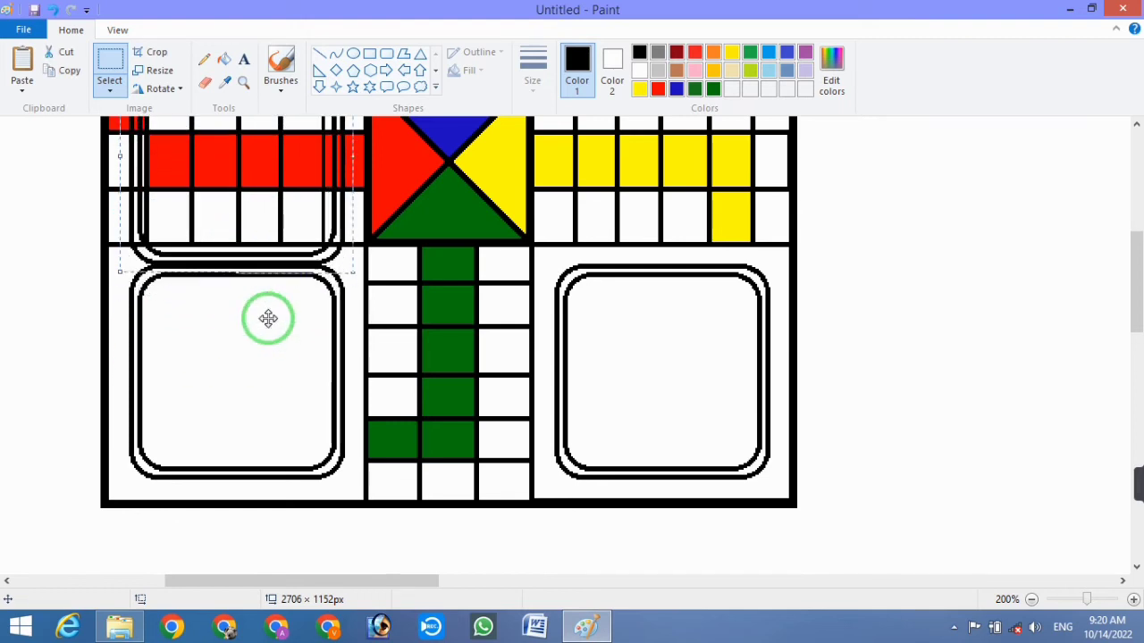
pyautogui.press('Up')
pyautogui.press('Up')
pyautogui.press('Up')
pyautogui.press('Up')
pyautogui.press('Up')
pyautogui.press('Up')
pyautogui.press('Up')
pyautogui.press('Up')
pyautogui.press('Up')
pyautogui.press('Up')
pyautogui.press('Up')
pyautogui.press('Up')
pyautogui.press('Up')
pyautogui.press('Up')
pyautogui.press('Up')
pyautogui.press('Up')
pyautogui.press('Up')
pyautogui.press('Up')
pyautogui.press('Up')
pyautogui.press('Up')
pyautogui.scroll(4, 268, 319)
pyautogui.scroll(-1, 268, 318)
pyautogui.press('Up')
pyautogui.press('Up')
pyautogui.press('Up')
pyautogui.press('Up')
pyautogui.press('Up')
pyautogui.press('Up')
pyautogui.press('Up')
pyautogui.press('Up')
pyautogui.press('Up')
pyautogui.press('Up')
pyautogui.press('Up')
pyautogui.press('Up')
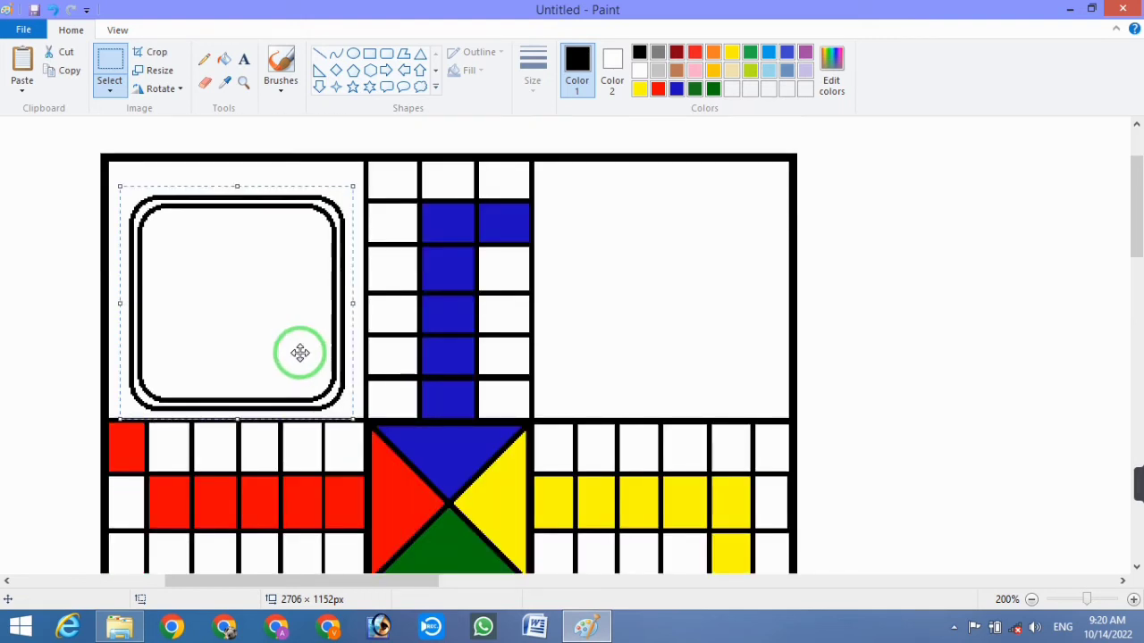
pyautogui.press('Down')
pyautogui.press('Down')
# Paste another copy of the double rounded frame and place it partly over the frame in the lower-right quadrant, matching its sides
pyautogui.hotkey('ctrl', 'v')
pyautogui.moveTo(191, 255); pyautogui.dragTo(687, 513)
pyautogui.scroll(-1, 702, 384)
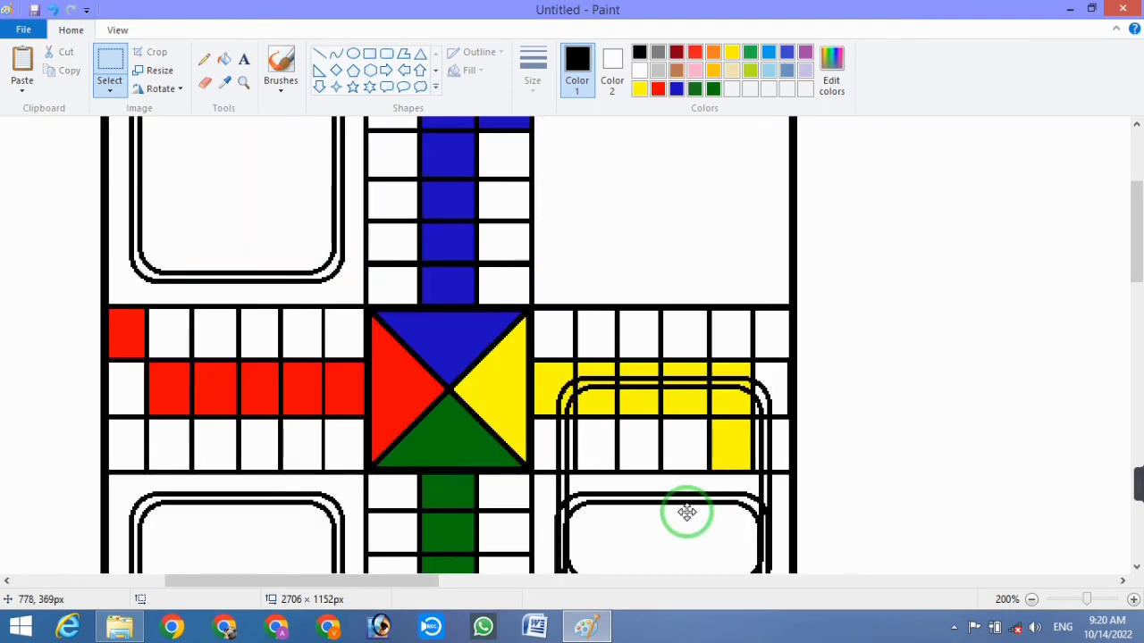
# Nudge the pasted frame straight up across the yellow arm until it is centred in the upper-right quadrant, and deselect it
pyautogui.press('Up')
pyautogui.press('Up')
pyautogui.press('Up')
pyautogui.press('Up')
pyautogui.press('Up')
pyautogui.press('Up')
pyautogui.press('Up')
pyautogui.press('Up')
pyautogui.press('Up')
pyautogui.press('Up')
pyautogui.press('Up')
pyautogui.press('Up')
pyautogui.press('Up')
pyautogui.press('Up')
pyautogui.press('Up')
pyautogui.press('Up')
pyautogui.press('Up')
pyautogui.press('Up')
pyautogui.press('Up')
pyautogui.press('Up')
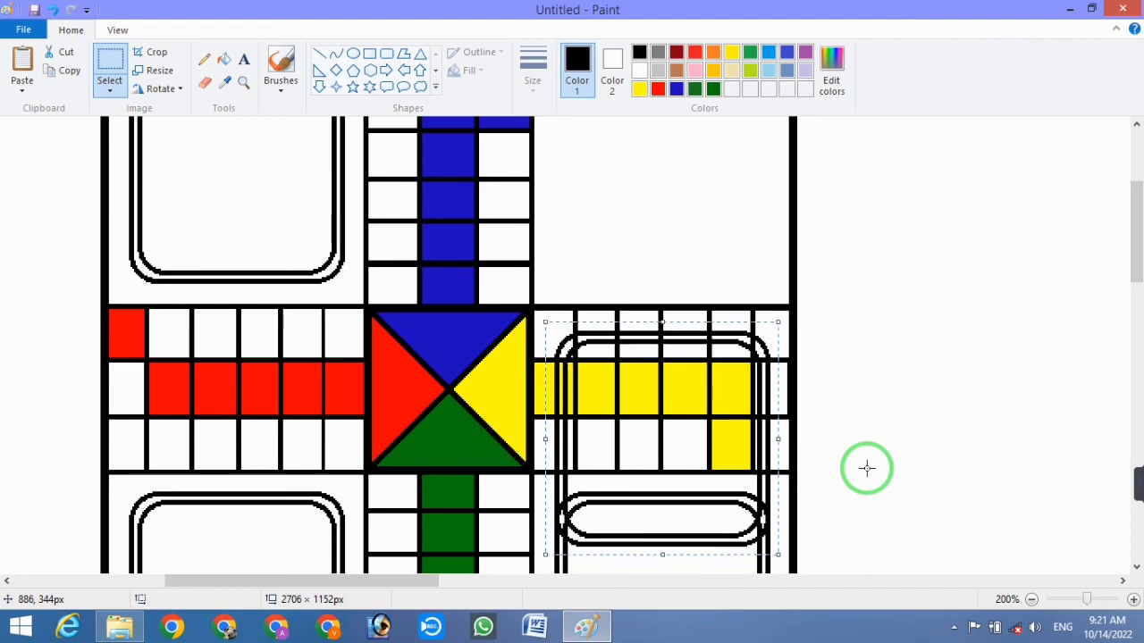
pyautogui.press('Up')
pyautogui.press('Up')
pyautogui.press('Up')
pyautogui.press('Up')
pyautogui.press('Up')
pyautogui.press('Up')
pyautogui.press('Up')
pyautogui.press('Up')
pyautogui.press('Up')
pyautogui.press('Up')
pyautogui.press('Up')
pyautogui.press('Up')
pyautogui.press('Up')
pyautogui.press('Up')
pyautogui.press('Up')
pyautogui.press('Up')
pyautogui.press('Up')
pyautogui.press('Up')
pyautogui.press('Up')
pyautogui.press('Up')
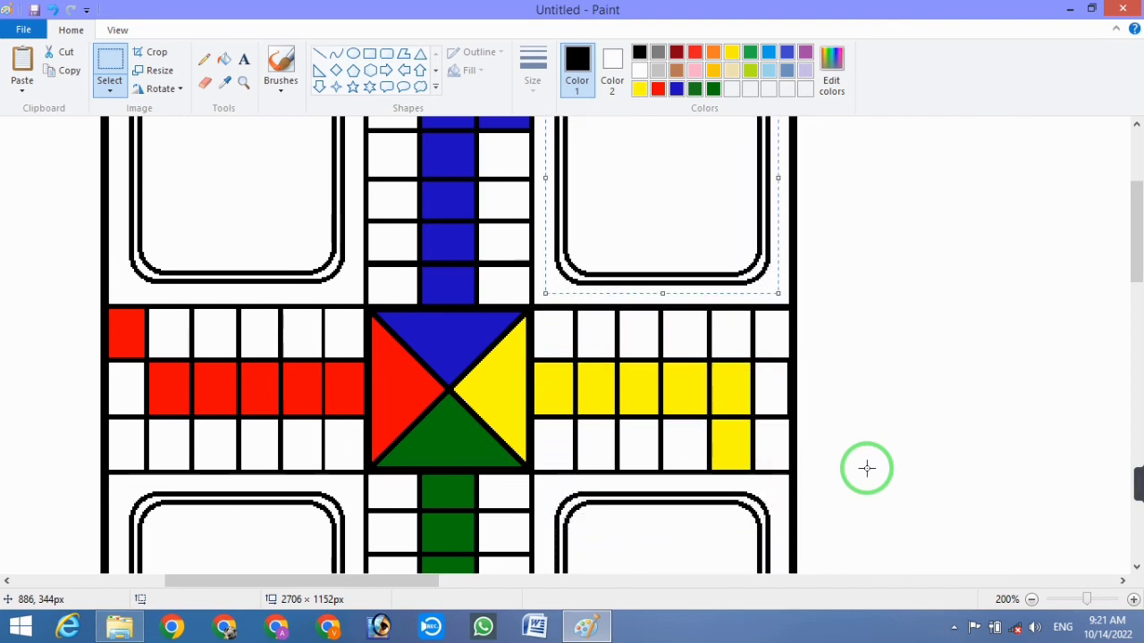
pyautogui.scroll(2, 867, 468)
pyautogui.scroll(-1, 867, 468)
pyautogui.click(910, 297)
pyautogui.scroll(-2, 963, 189)
pyautogui.scroll(1, 963, 190)
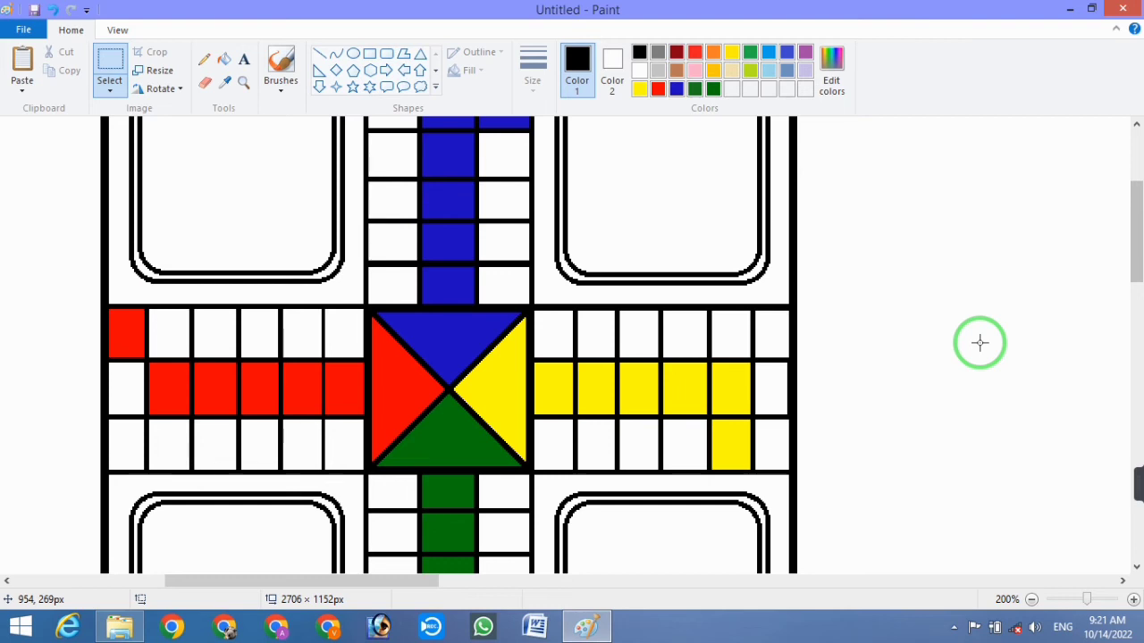
# Fill the lower-right quadrant with the custom yellow, both around the double rounded frame and inside it
pyautogui.scroll(-1, 745, 134)
pyautogui.click(638, 88)
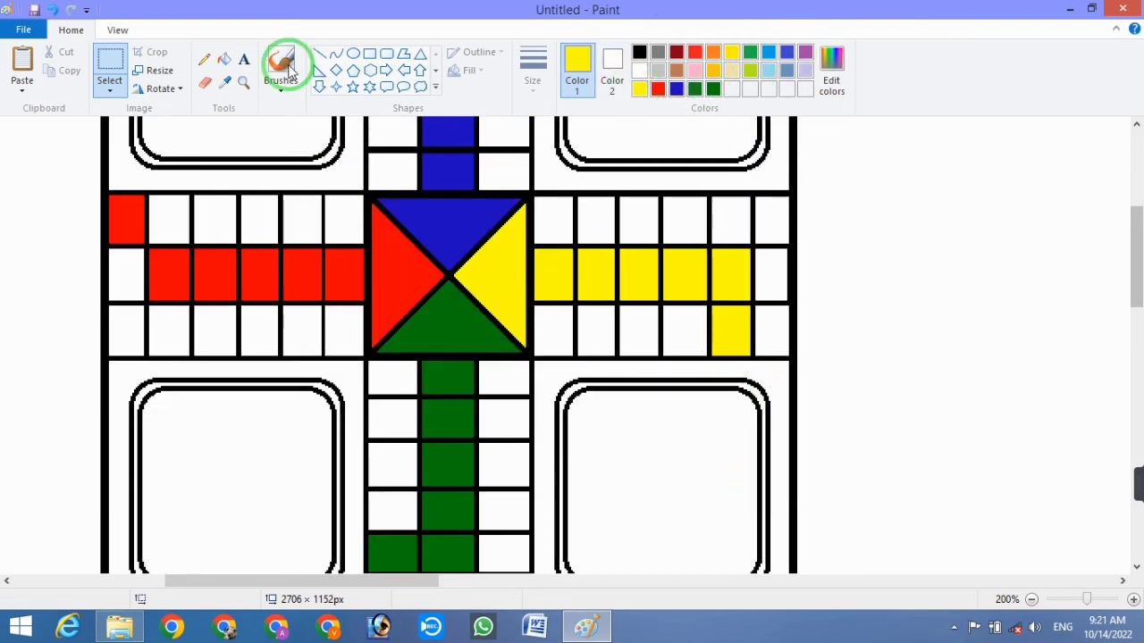
pyautogui.click(230, 67)
pyautogui.scroll(-1, 766, 265)
pyautogui.click(766, 266)
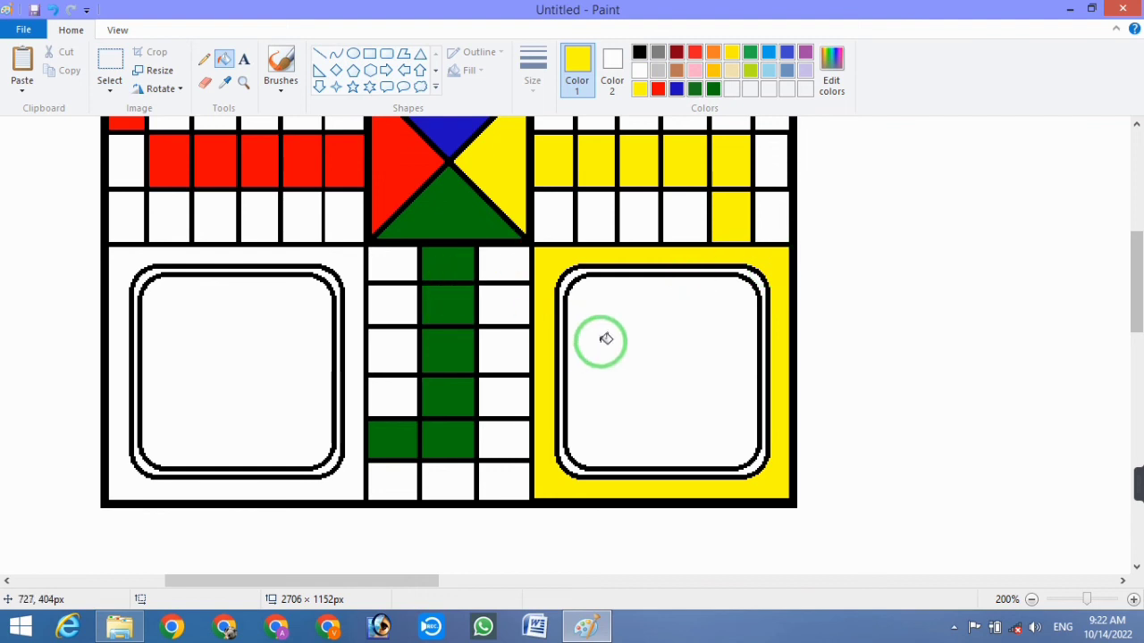
pyautogui.click(698, 321)
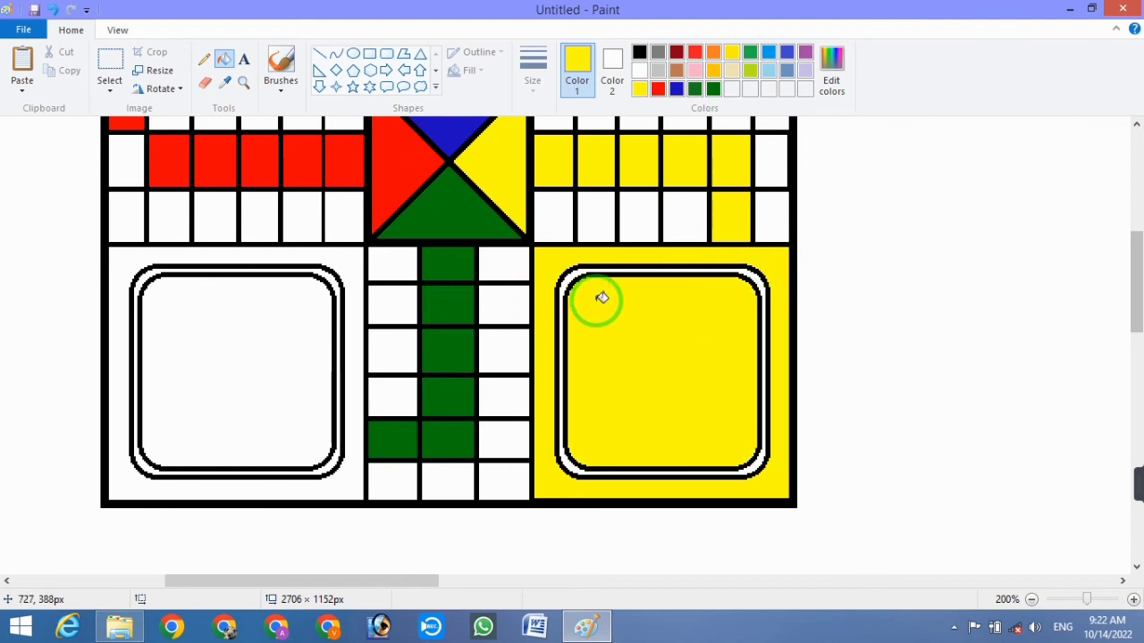
# Fill the upper-right quadrant with the custom blue, both inside the double rounded frame and around it
pyautogui.scroll(4, 679, 292)
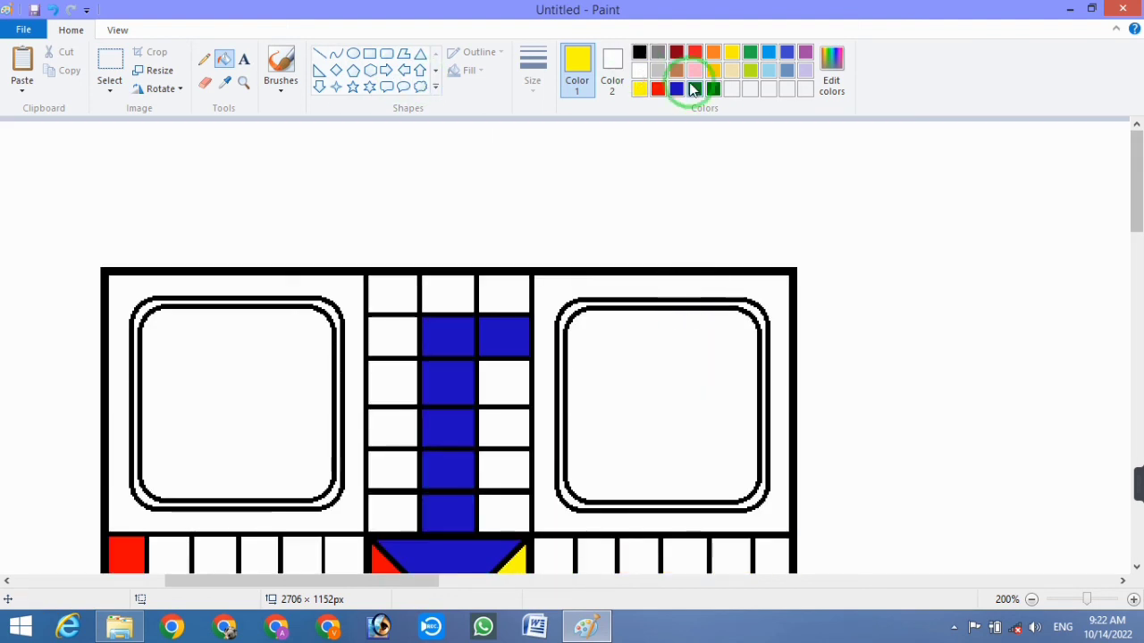
pyautogui.scroll(-1, 679, 92)
pyautogui.click(677, 89)
pyautogui.click(687, 274)
pyautogui.click(712, 172)
# Fill the upper-left quadrant with the custom red, both inside the double rounded frame and around it
pyautogui.click(658, 88)
pyautogui.click(248, 203)
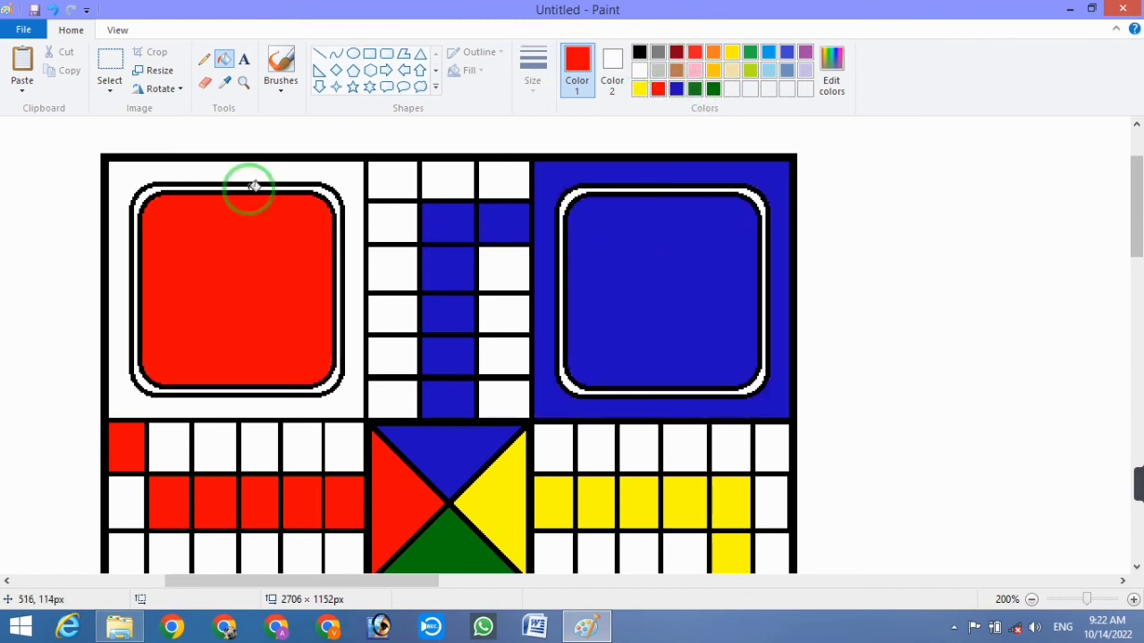
pyautogui.click(248, 171)
# Fill the lower-left quadrant with yellow, both around the double rounded frame and inside it
pyautogui.scroll(-3, 248, 296)
pyautogui.click(639, 88)
pyautogui.click(353, 332)
pyautogui.click(232, 348)
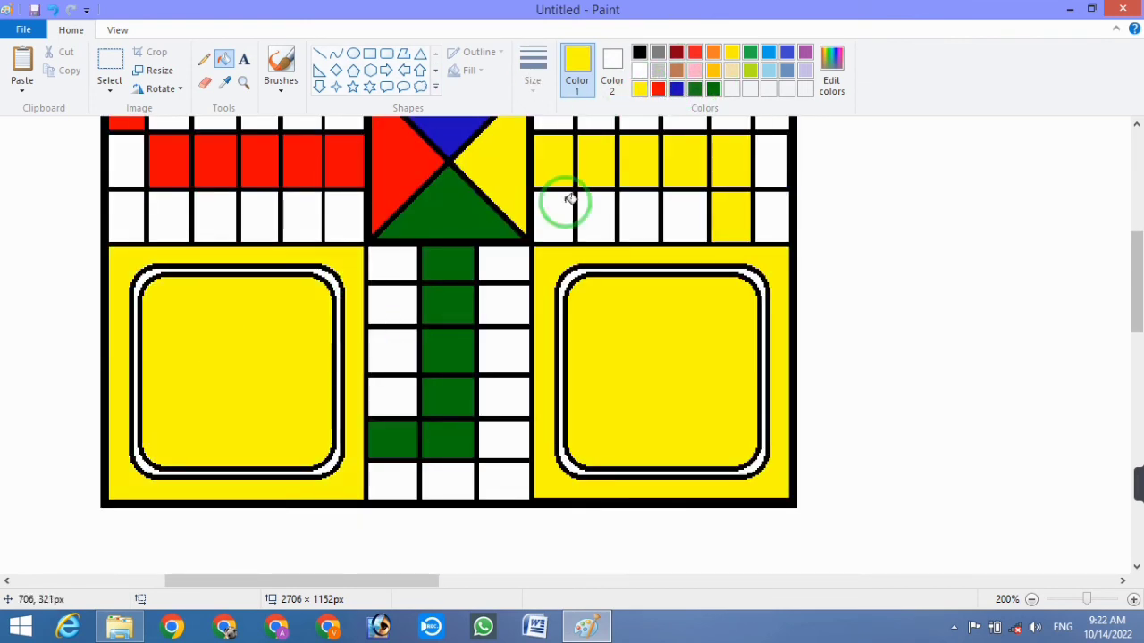
# Recolour the lower-left quadrant with the dark green of the adjoining arm, both inside the double rounded frame and around it
pyautogui.click(713, 89)
pyautogui.click(269, 344)
pyautogui.click(347, 272)
# Try filling the outline of the lower-right quadrant's rounded frame with white, undoing each of the two attempts
pyautogui.scroll(3, 579, 242)
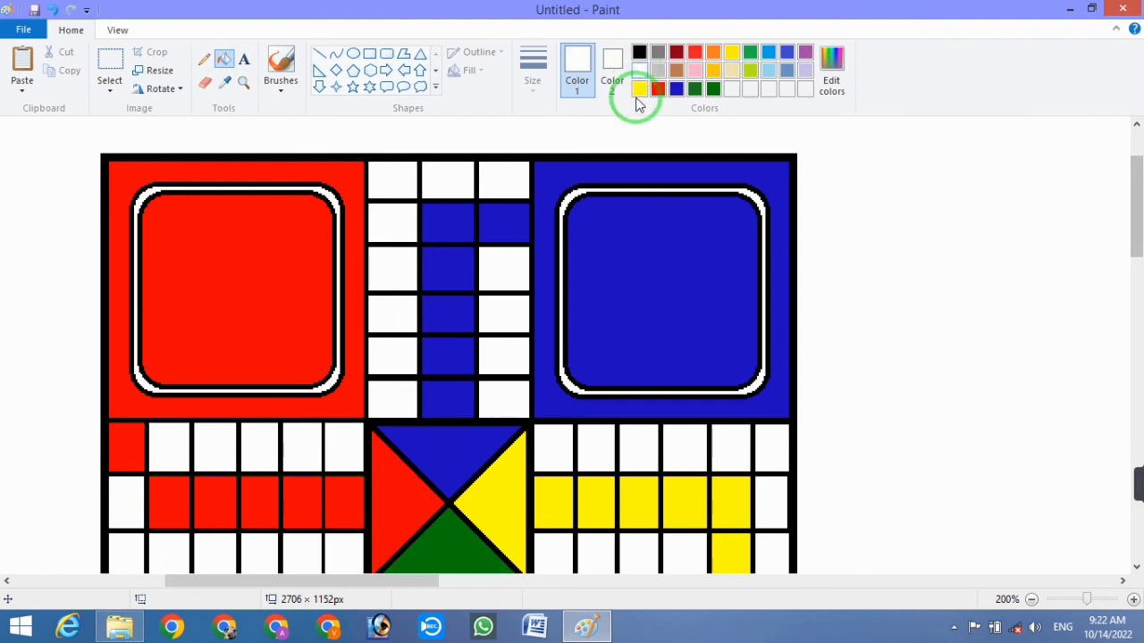
pyautogui.scroll(-5, 733, 259)
pyautogui.click(724, 278)
pyautogui.hotkey('ctrl', 'z')
pyautogui.click(717, 275)
pyautogui.hotkey('ctrl', 'z')
# Fill the black outlines of the rounded frames in the upper-left and upper-right quadrants with white
pyautogui.click(724, 273)
pyautogui.click(258, 267)
pyautogui.click(259, 272)
pyautogui.scroll(5, 661, 298)
pyautogui.click(661, 300)
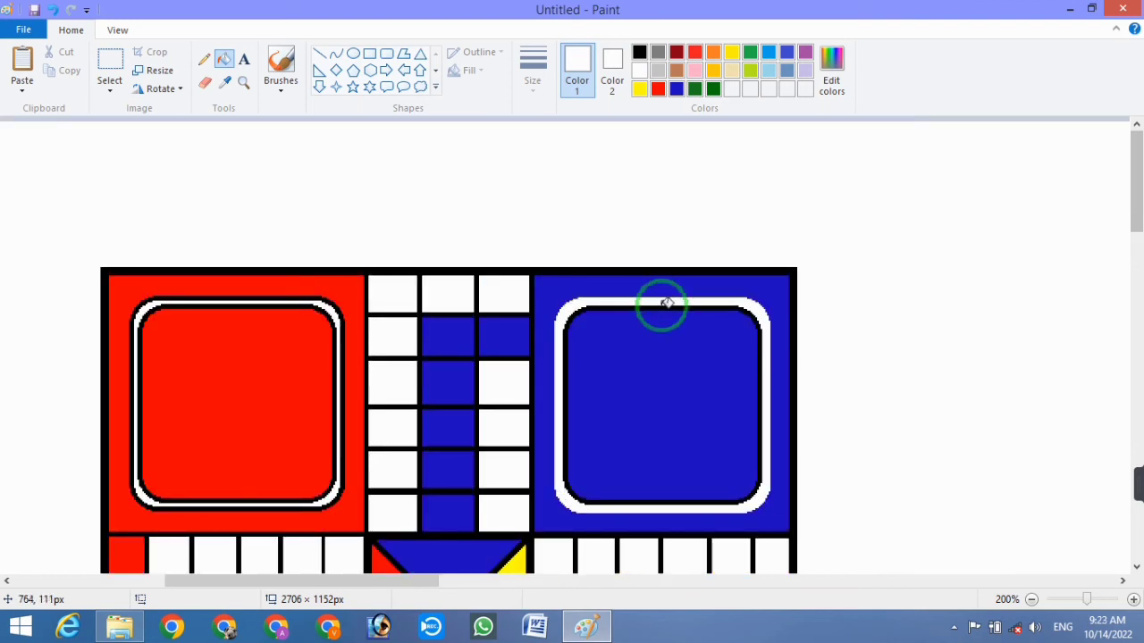
pyautogui.click(260, 294)
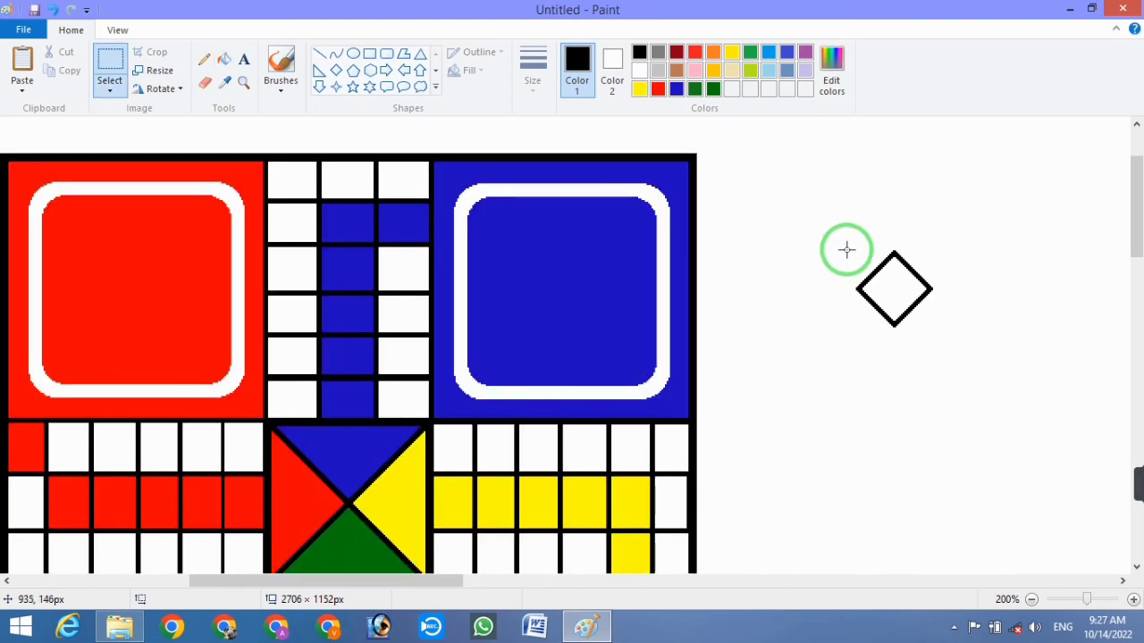
# Select the black diamond beside the board and place it in the upper-left corner of the blue quadrant's rounded frame
pyautogui.moveTo(846, 250); pyautogui.dragTo(942, 334)
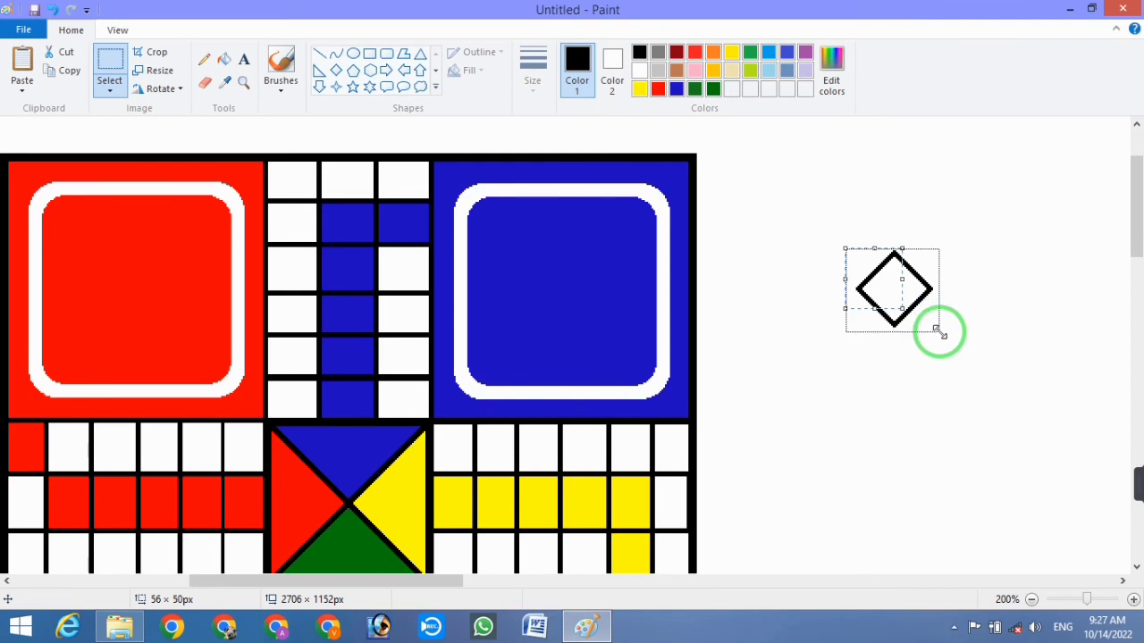
pyautogui.moveTo(843, 245); pyautogui.dragTo(938, 332)
pyautogui.moveTo(898, 299); pyautogui.dragTo(523, 243)
pyautogui.press('Left')
pyautogui.press('Left')
pyautogui.press('Left')
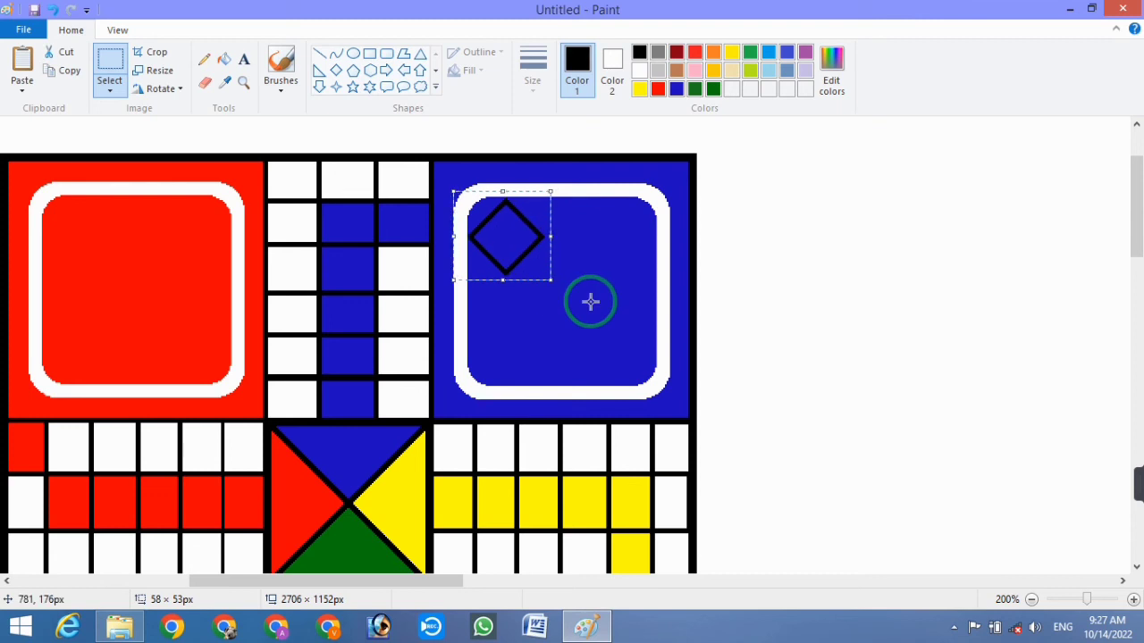
# Paste three more diamonds into the blue quadrant's frame to complete a two-by-two arrangement
pyautogui.rightClick(808, 237)
pyautogui.click(850, 279)
pyautogui.moveTo(108, 188); pyautogui.dragTo(605, 239)
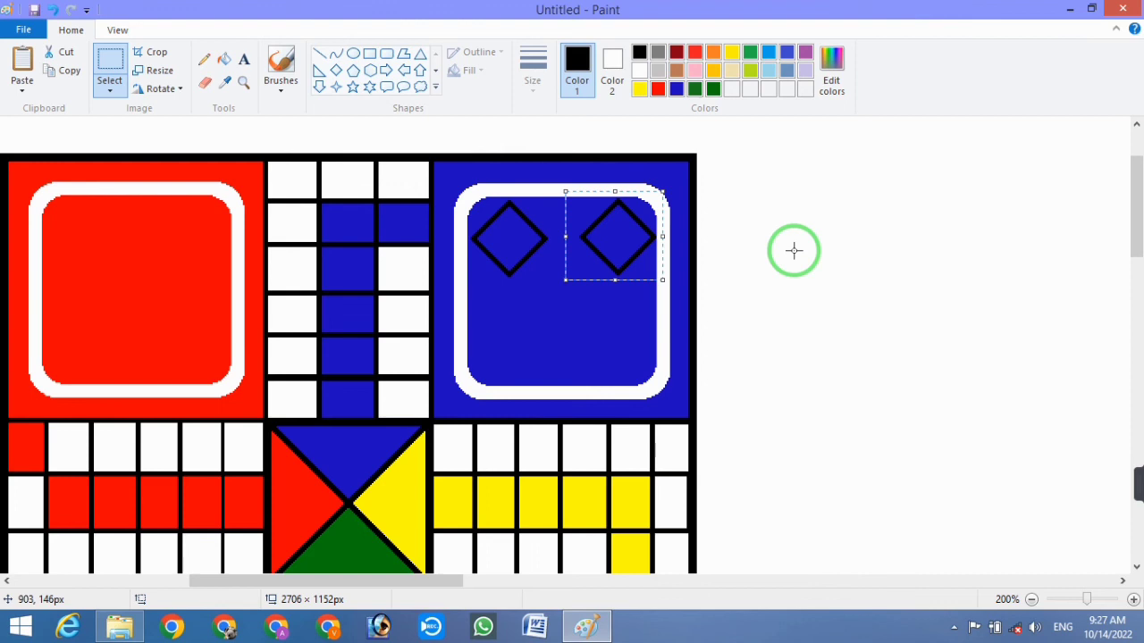
pyautogui.rightClick(794, 250)
pyautogui.click(831, 297)
pyautogui.moveTo(55, 168); pyautogui.dragTo(507, 356)
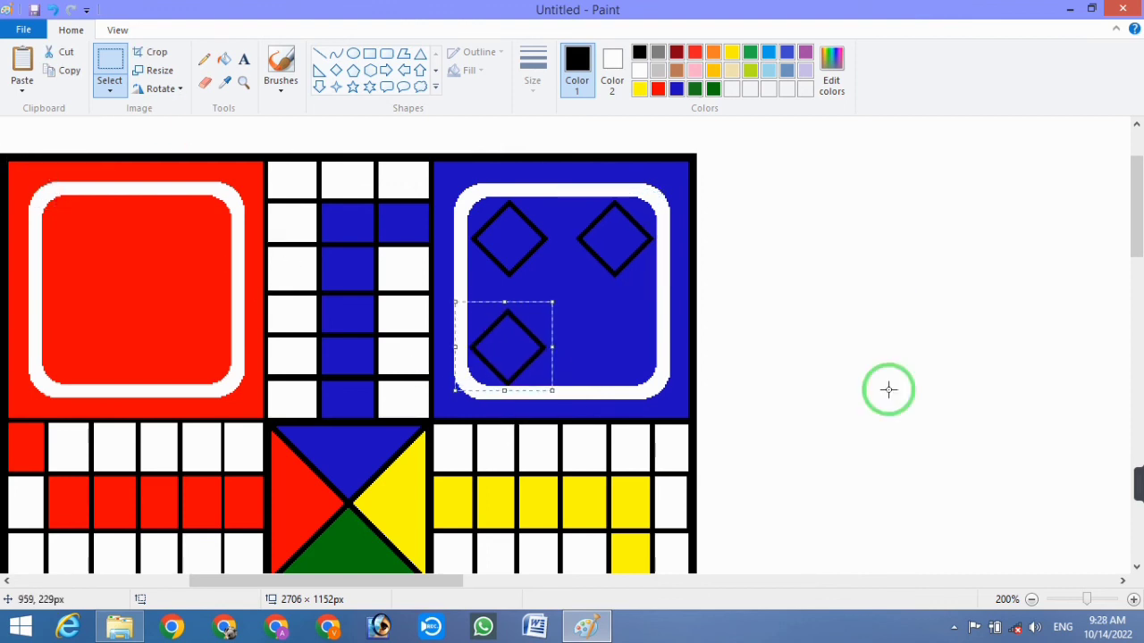
pyautogui.rightClick(840, 227)
pyautogui.click(879, 271)
pyautogui.moveTo(116, 184); pyautogui.dragTo(614, 347)
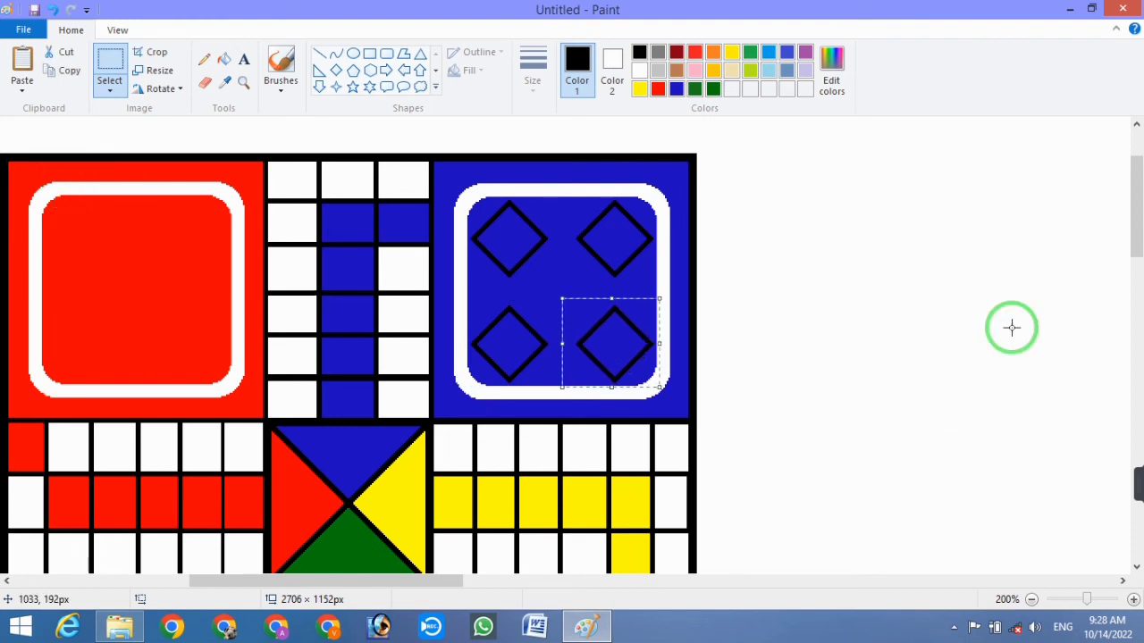
# Paste two diamonds side by side in the upper half of the yellow quadrant's frame and nudge them into line
pyautogui.scroll(-4, 643, 357)
pyautogui.rightClick(463, 280)
pyautogui.click(503, 325)
pyautogui.moveTo(58, 160); pyautogui.dragTo(517, 314)
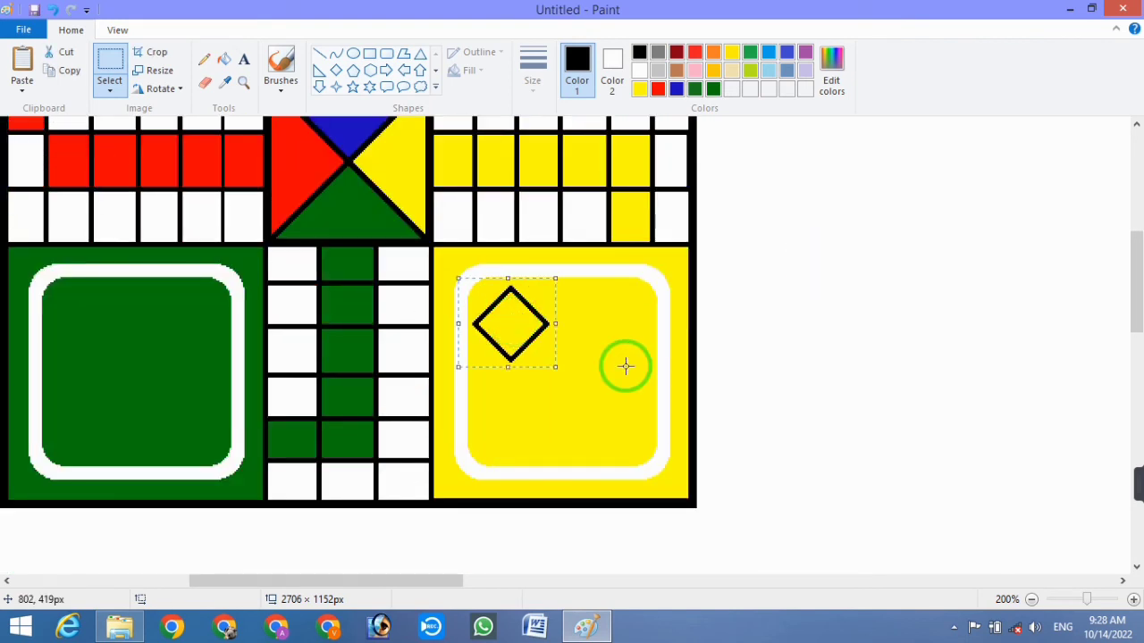
pyautogui.press('Down')
pyautogui.press('Down')
pyautogui.press('Right')
pyautogui.hotkey('ctrl', 'v')
pyautogui.moveTo(62, 168); pyautogui.dragTo(620, 322)
pyautogui.press('Up')
pyautogui.press('Up')
pyautogui.press('Up')
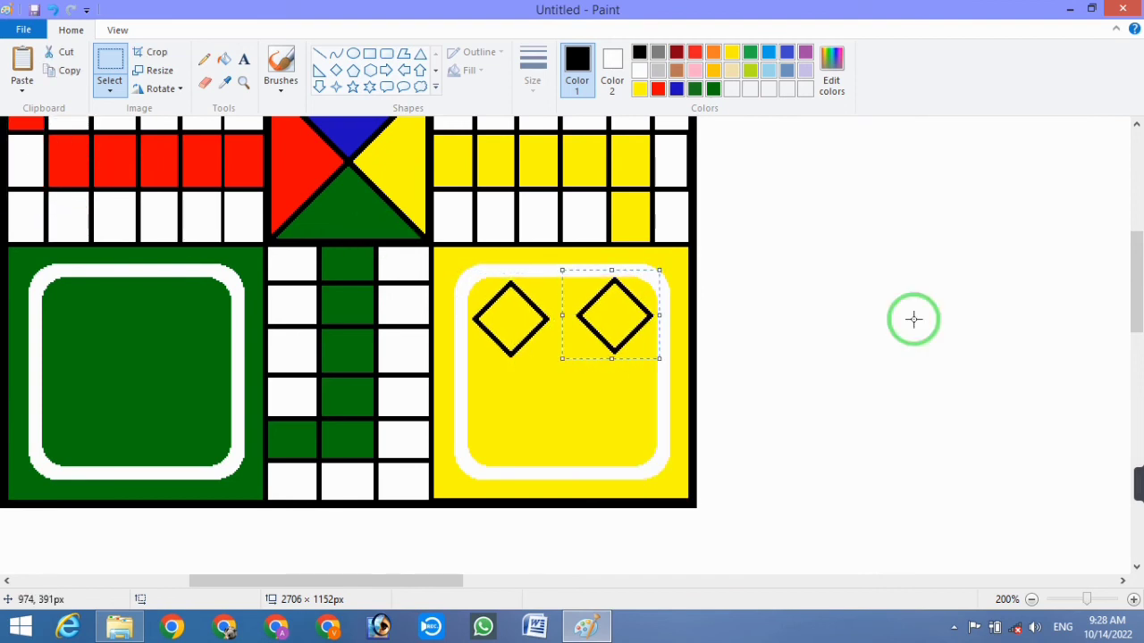
# Paste two diamonds in the lower half of the yellow quadrant's frame, beneath the upper pair
pyautogui.rightClick(772, 281)
pyautogui.click(799, 322)
pyautogui.moveTo(54, 161); pyautogui.dragTo(507, 424)
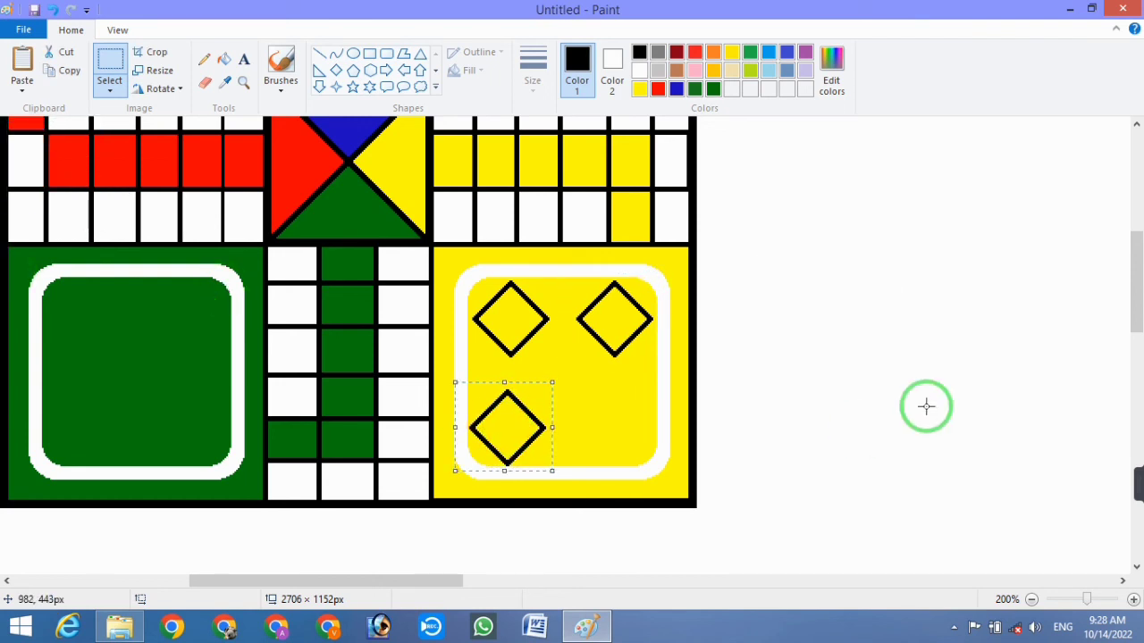
pyautogui.rightClick(926, 406)
pyautogui.click(952, 448)
pyautogui.moveTo(54, 166); pyautogui.dragTo(607, 428)
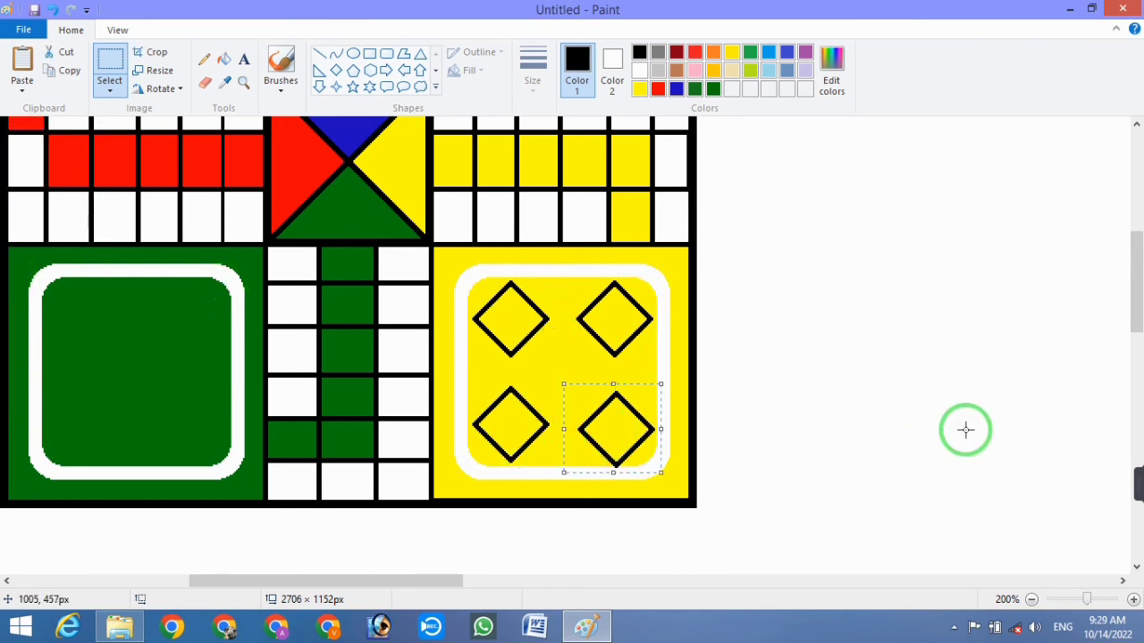
# Paste a diamond into the upper-left corner of the red quadrant's frame
pyautogui.scroll(5, 966, 430)
pyautogui.rightClick(85, 393)
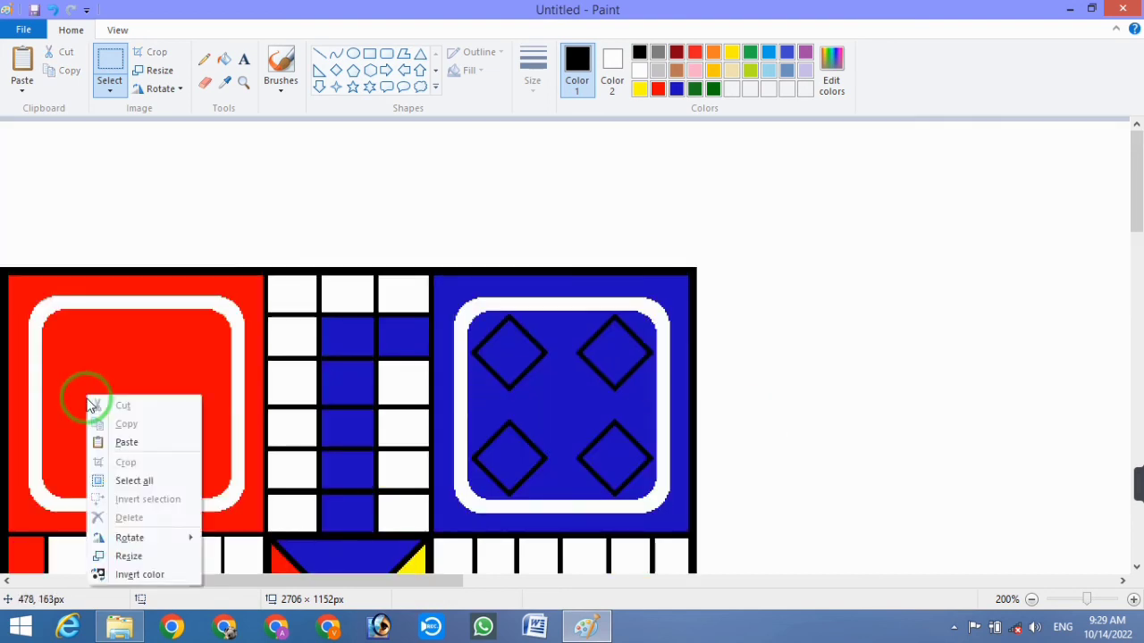
pyautogui.click(112, 434)
pyautogui.moveTo(59, 174); pyautogui.dragTo(92, 359)
pyautogui.moveTo(336, 581); pyautogui.dragTo(260, 581)
pyautogui.click(401, 350)
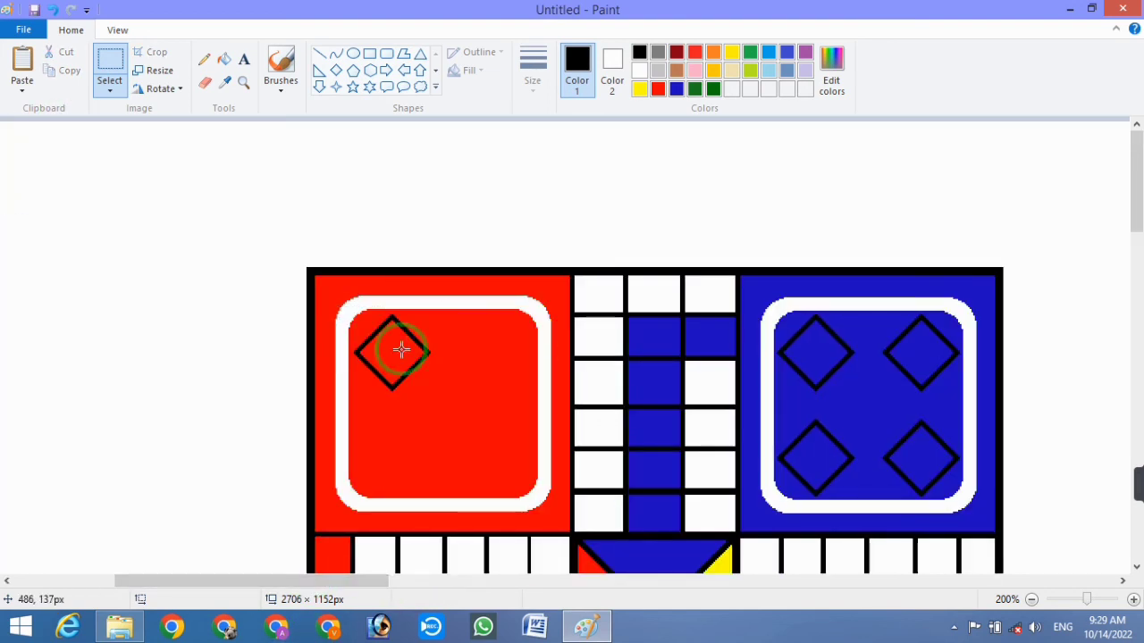
# Paste a diamond into the lower-left corner of the red quadrant's frame and place another in its upper-left corner
pyautogui.rightClick(357, 336)
pyautogui.click(388, 385)
pyautogui.moveTo(67, 179); pyautogui.dragTo(399, 459)
pyautogui.press('Up')
pyautogui.press('Up')
pyautogui.hotkey('ctrl', 'v')
pyautogui.moveTo(67, 178); pyautogui.dragTo(388, 356)
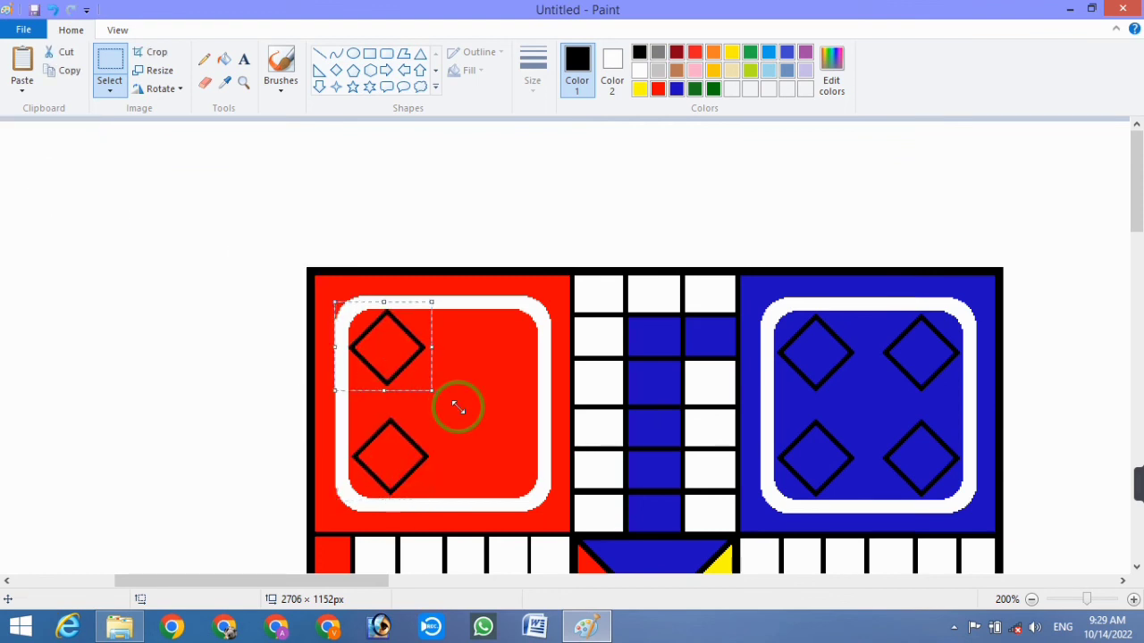
# Paste diamonds into the upper-right and lower-right corners of the red quadrant's frame
pyautogui.rightClick(454, 211)
pyautogui.click(491, 253)
pyautogui.moveTo(55, 166); pyautogui.dragTo(499, 342)
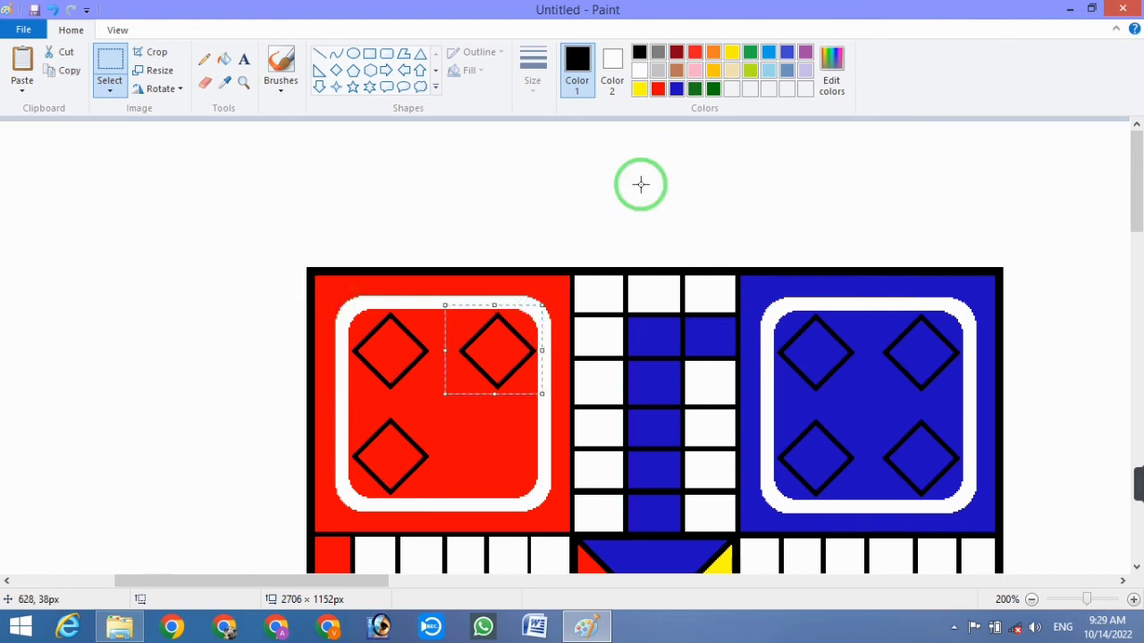
pyautogui.scroll(-3, 447, 191)
pyautogui.hotkey('ctrl', 'v')
pyautogui.moveTo(89, 166); pyautogui.dragTo(527, 232)
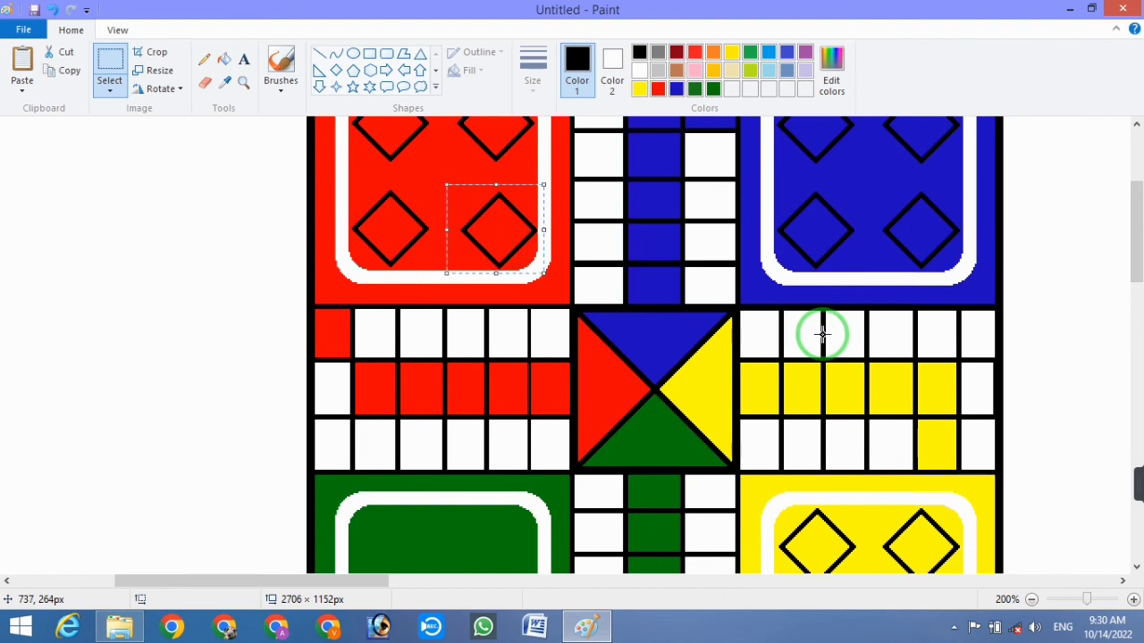
# Paste diamonds into the upper-left and lower-left corners of the green quadrant's frame
pyautogui.scroll(-5, 444, 233)
pyautogui.hotkey('ctrl', 'v')
pyautogui.moveTo(89, 166); pyautogui.dragTo(385, 194)
pyautogui.rightClick(495, 226)
pyautogui.click(555, 275)
pyautogui.moveTo(57, 170); pyautogui.dragTo(379, 318)
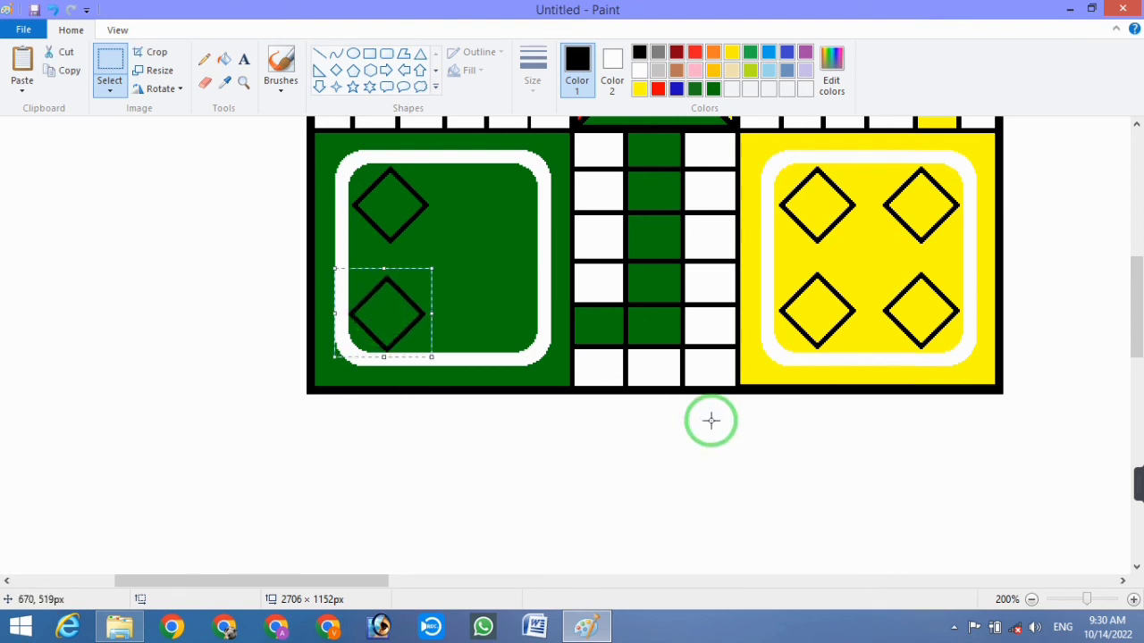
# Paste diamonds into the upper-right and lower-right corners of the green quadrant's frame and nudge the lower one into line
pyautogui.rightClick(265, 251)
pyautogui.click(288, 296)
pyautogui.moveTo(57, 166); pyautogui.dragTo(496, 202)
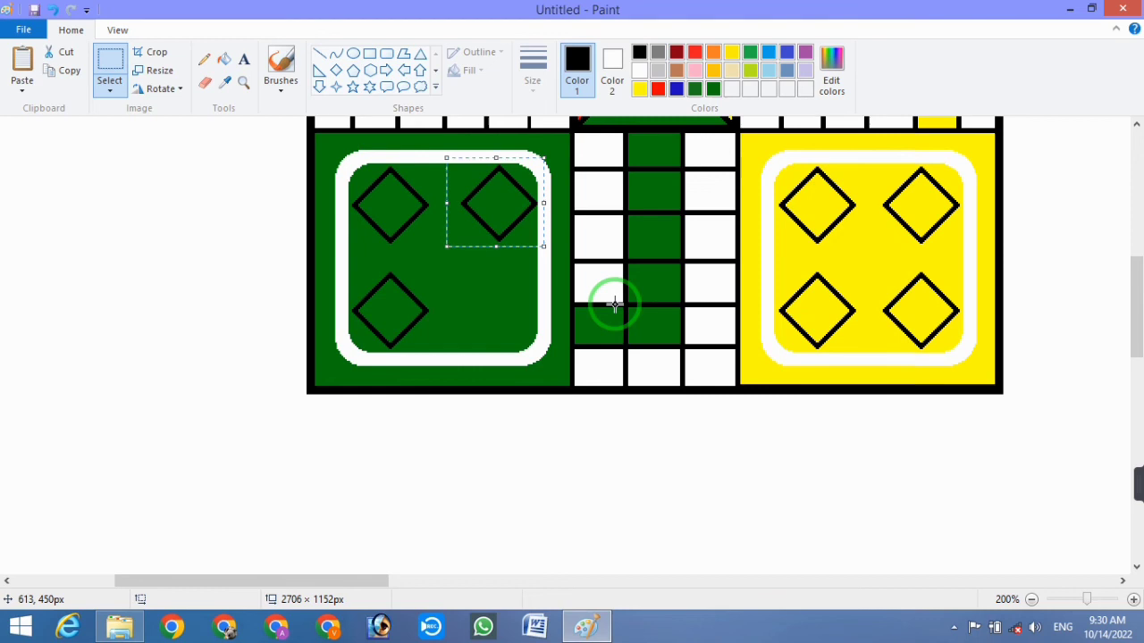
pyautogui.rightClick(130, 192)
pyautogui.click(153, 237)
pyautogui.moveTo(69, 184); pyautogui.dragTo(496, 307)
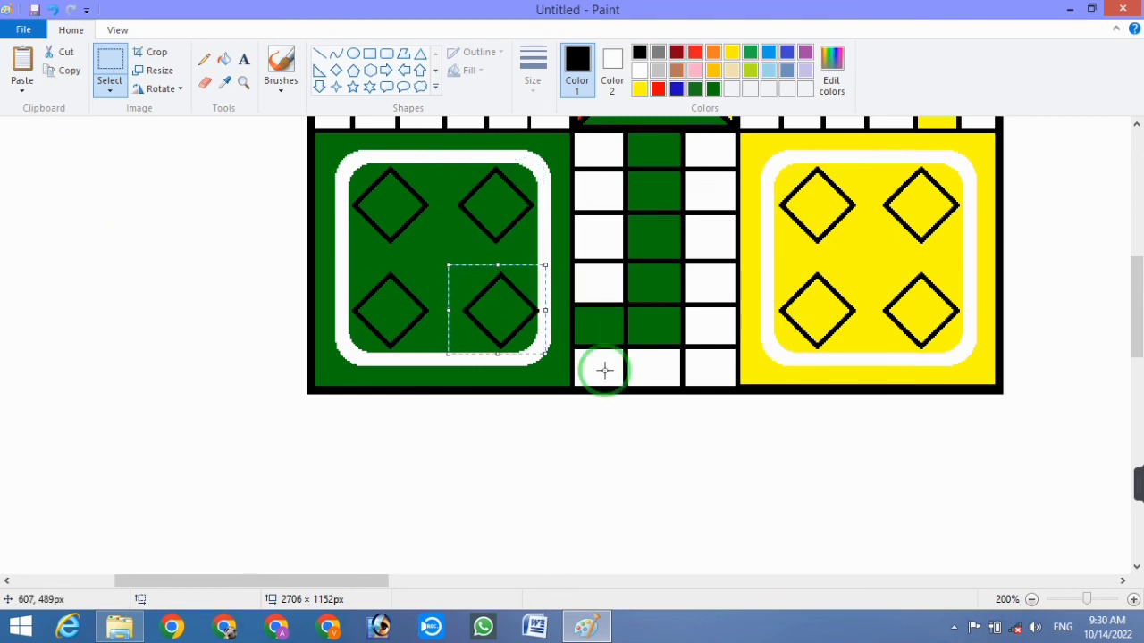
pyautogui.press('Up')
pyautogui.press('Up')
pyautogui.press('Left')
pyautogui.press('Left')
# Examine the placement of the diamonds in all four coloured quadrants of the board
pyautogui.moveTo(1135, 302); pyautogui.dragTo(1135, 199)
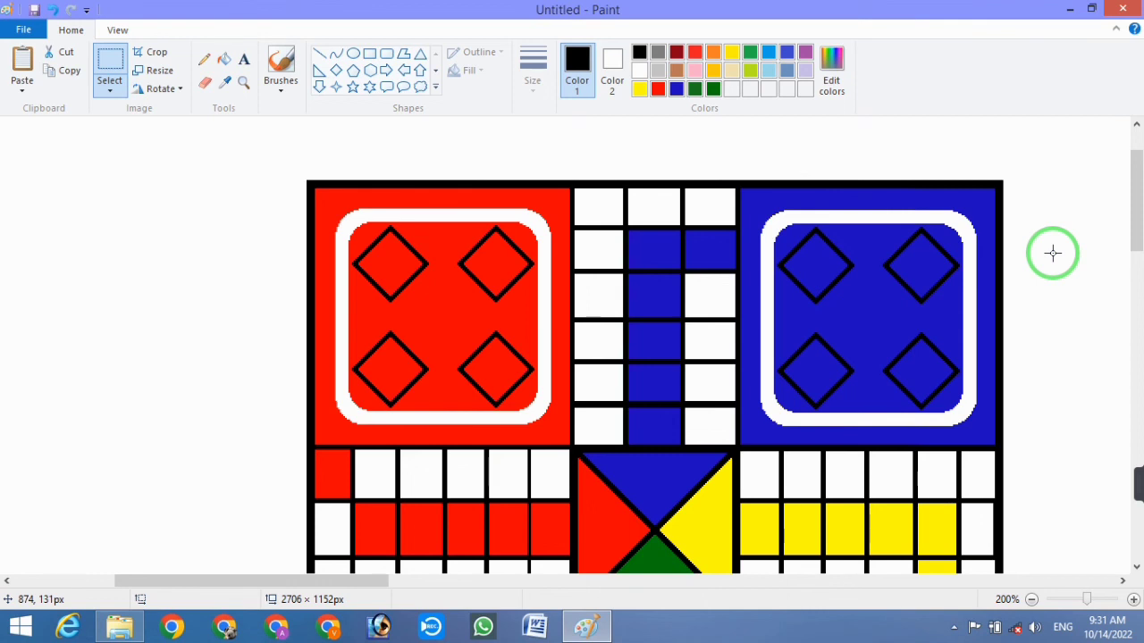
pyautogui.scroll(1, 719, 371)
pyautogui.scroll(-3, 717, 370)
pyautogui.scroll(-1, 614, 474)
pyautogui.scroll(1, 614, 475)
pyautogui.scroll(3, 614, 475)
pyautogui.scroll(-4, 614, 475)
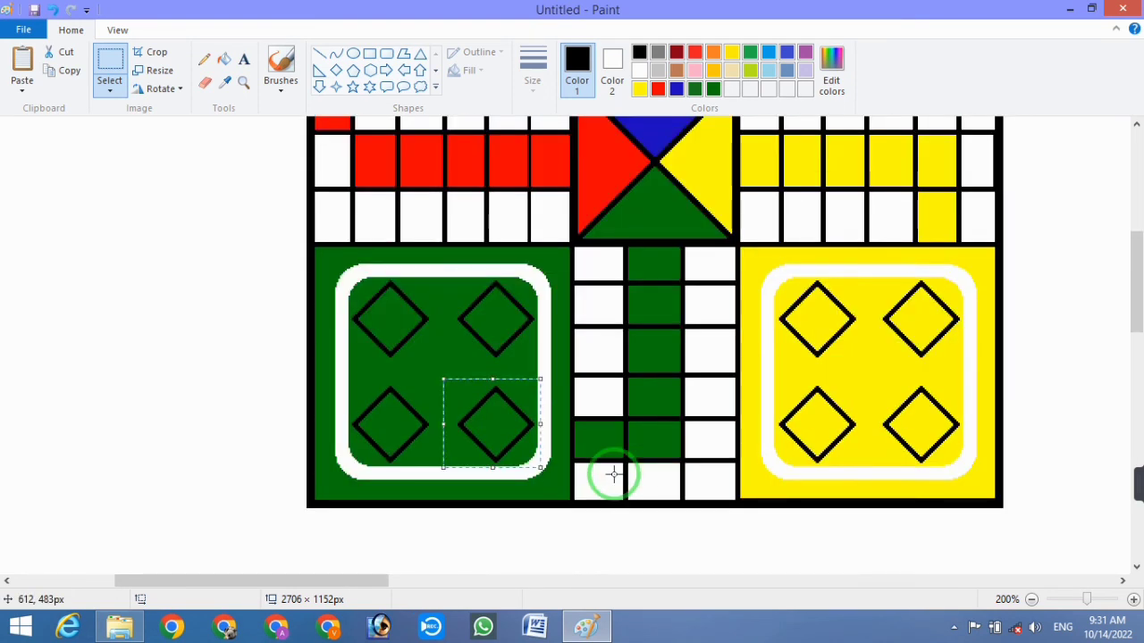
pyautogui.scroll(3, 613, 475)
# Fill the second cell of the left arm's top row with the custom red and its first cell with white
pyautogui.click(658, 88)
pyautogui.click(224, 59)
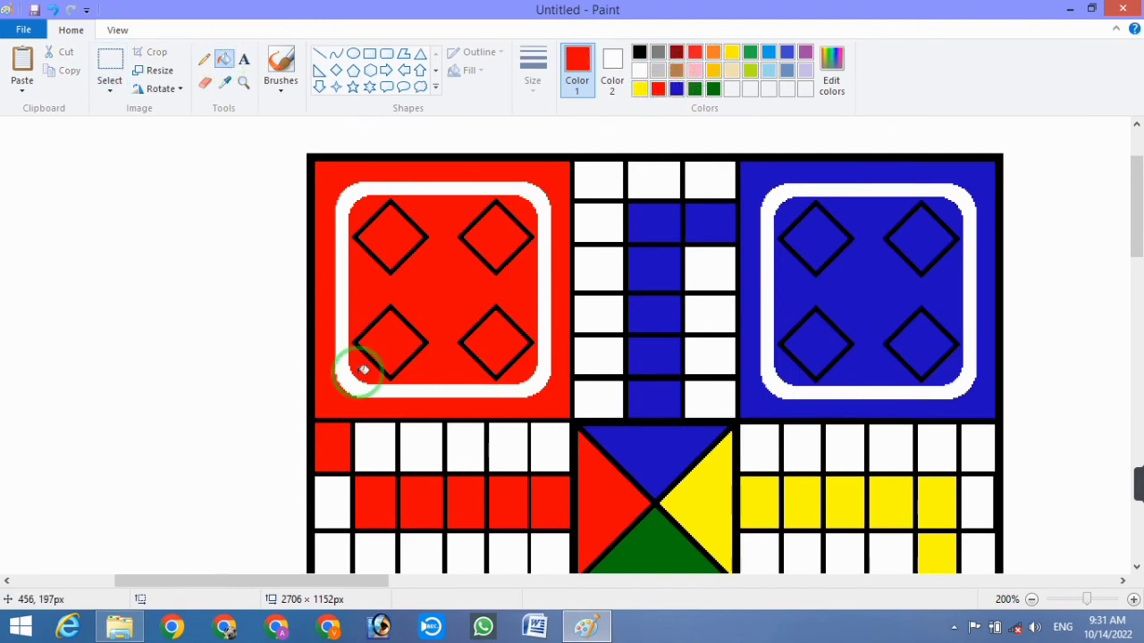
pyautogui.click(638, 72)
pyautogui.click(349, 436)
pyautogui.scroll(1, 649, 137)
pyautogui.scroll(-2, 649, 137)
pyautogui.click(354, 52)
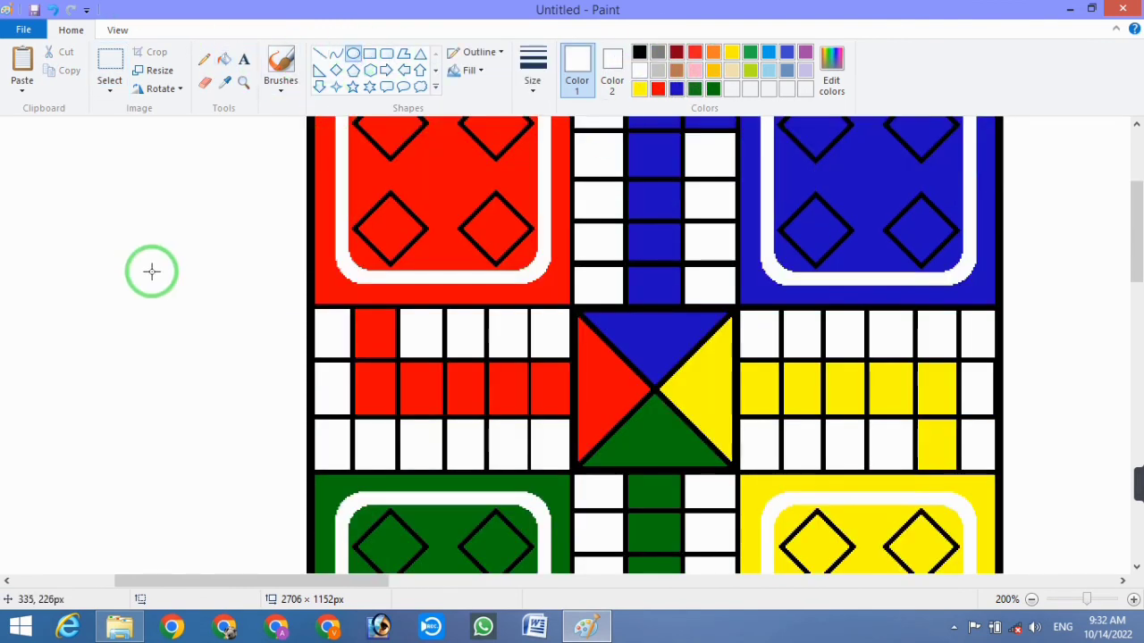
pyautogui.click(639, 52)
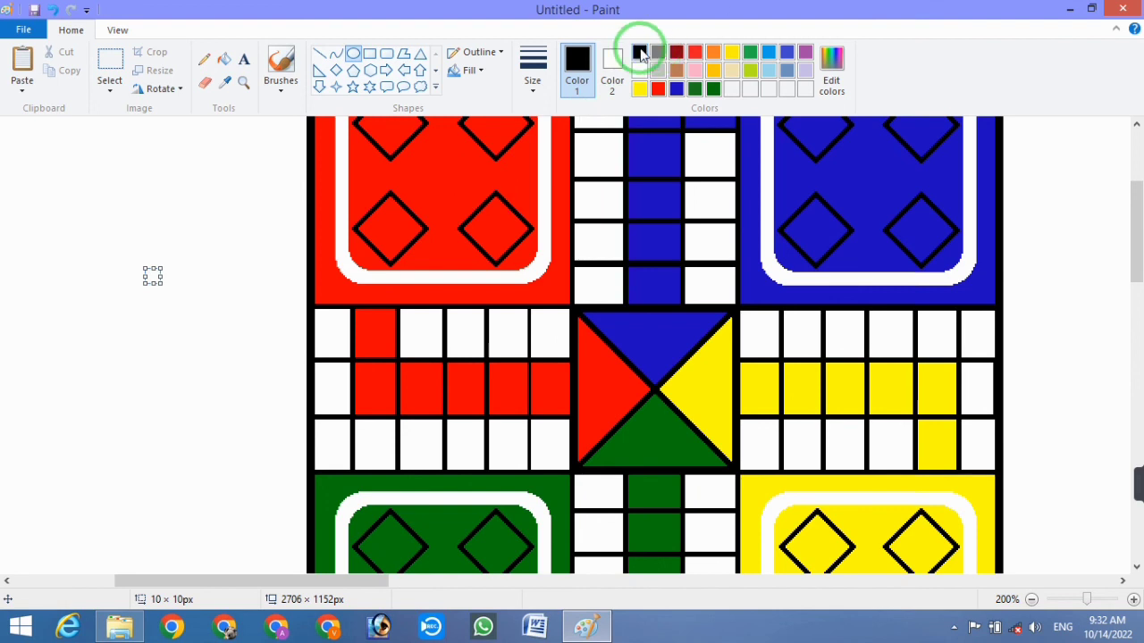
pyautogui.moveTo(214, 245); pyautogui.dragTo(184, 275)
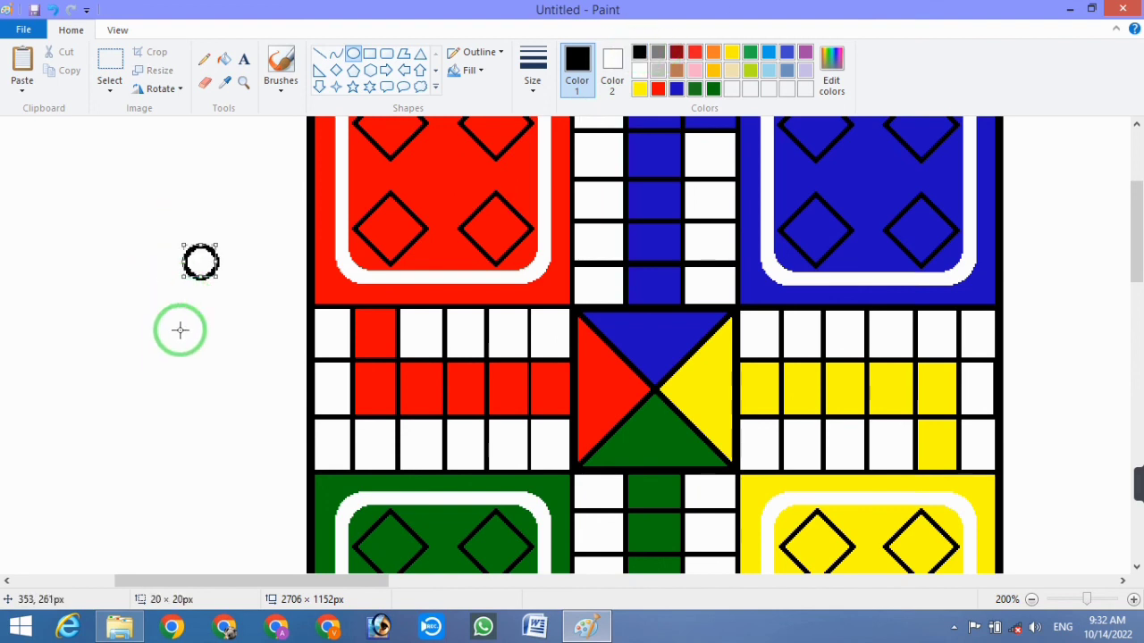
pyautogui.hotkey('ctrl', 'z')
# Draw a black six-point star with a thin outline in the red cell of the left arm's top row
pyautogui.click(369, 87)
pyautogui.moveTo(219, 235)
pyautogui.mouseDown()
pyautogui.moveTo(185, 269)
pyautogui.moveTo(375, 332)
pyautogui.mouseUp()
pyautogui.click(532, 89)
pyautogui.click(560, 135)
pyautogui.click(138, 307)
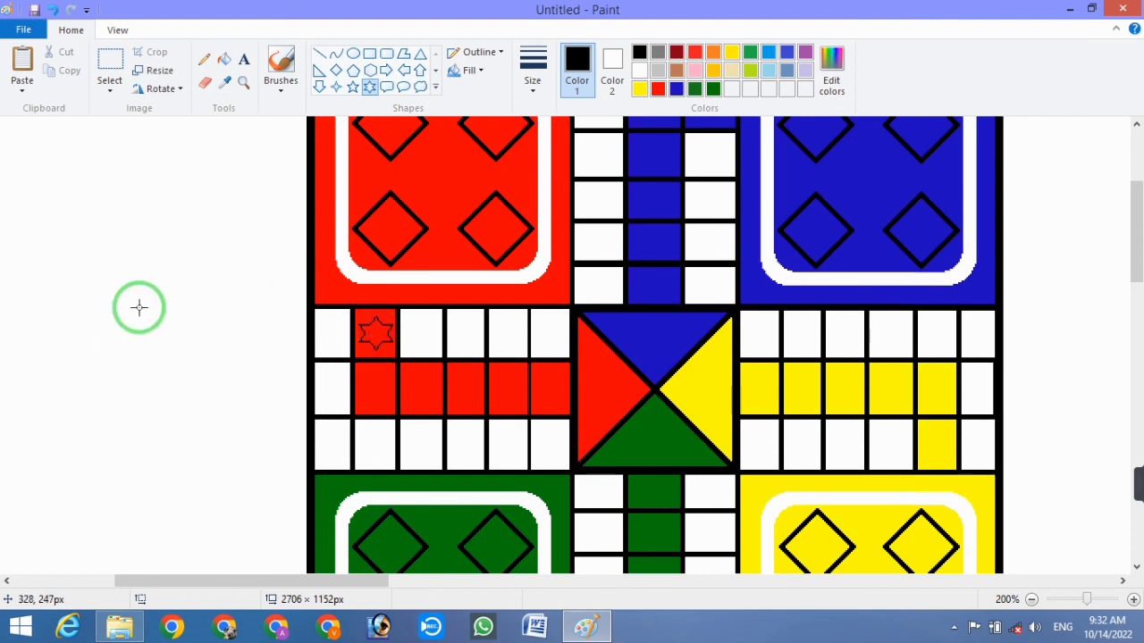
# Try filling the six-point star in the left arm's red top-row cell with white
pyautogui.click(639, 71)
pyautogui.click(224, 59)
pyautogui.click(376, 331)
pyautogui.scroll(-1, 894, 330)
pyautogui.click(947, 337)
pyautogui.scroll(1, 948, 337)
# Draw a small six-point star with a black outline on the blank area beside the board
pyautogui.click(369, 87)
pyautogui.moveTo(152, 277); pyautogui.dragTo(185, 309)
pyautogui.click(639, 53)
pyautogui.moveTo(183, 265); pyautogui.dragTo(150, 299)
# Select and copy the new star, then move it into the red cell of the left arm's top row
pyautogui.click(107, 81)
pyautogui.moveTo(120, 243); pyautogui.dragTo(207, 324)
pyautogui.rightClick(205, 301)
pyautogui.moveTo(172, 287); pyautogui.dragTo(368, 344)
# Paste a star into the third cell of the left arm's bottom row
pyautogui.scroll(2, 597, 299)
pyautogui.scroll(-1, 604, 309)
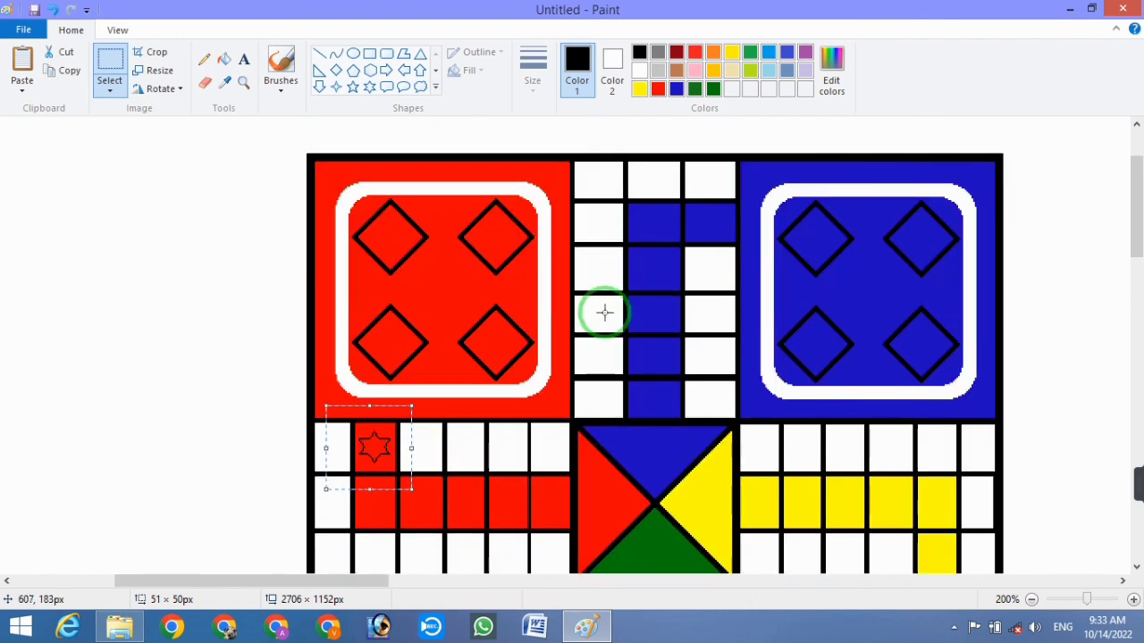
pyautogui.scroll(-3, 361, 377)
pyautogui.rightClick(172, 258)
pyautogui.click(217, 310)
pyautogui.moveTo(45, 164); pyautogui.dragTo(416, 331)
# Paste stars into the green cell of the bottom arm's left column and the fourth cell of its right column
pyautogui.scroll(-3, 779, 371)
pyautogui.rightClick(579, 326)
pyautogui.click(624, 379)
pyautogui.moveTo(59, 175); pyautogui.dragTo(606, 335)
pyautogui.rightClick(707, 273)
pyautogui.click(752, 327)
pyautogui.moveTo(49, 167); pyautogui.dragTo(712, 284)
# Paste stars into the yellow cell of the right arm's bottom row and the fourth cell of its top row
pyautogui.scroll(3, 1046, 152)
pyautogui.rightClick(1047, 153)
pyautogui.click(992, 206)
pyautogui.moveTo(36, 169); pyautogui.dragTo(945, 221)
pyautogui.scroll(3, 671, 205)
pyautogui.rightClick(781, 204)
pyautogui.click(824, 254)
pyautogui.moveTo(41, 170); pyautogui.dragTo(880, 230)
# Paste stars into the blue cell of the top arm's right column and the third cell of its left column
pyautogui.scroll(3, 613, 128)
pyautogui.rightClick(613, 128)
pyautogui.click(794, 285)
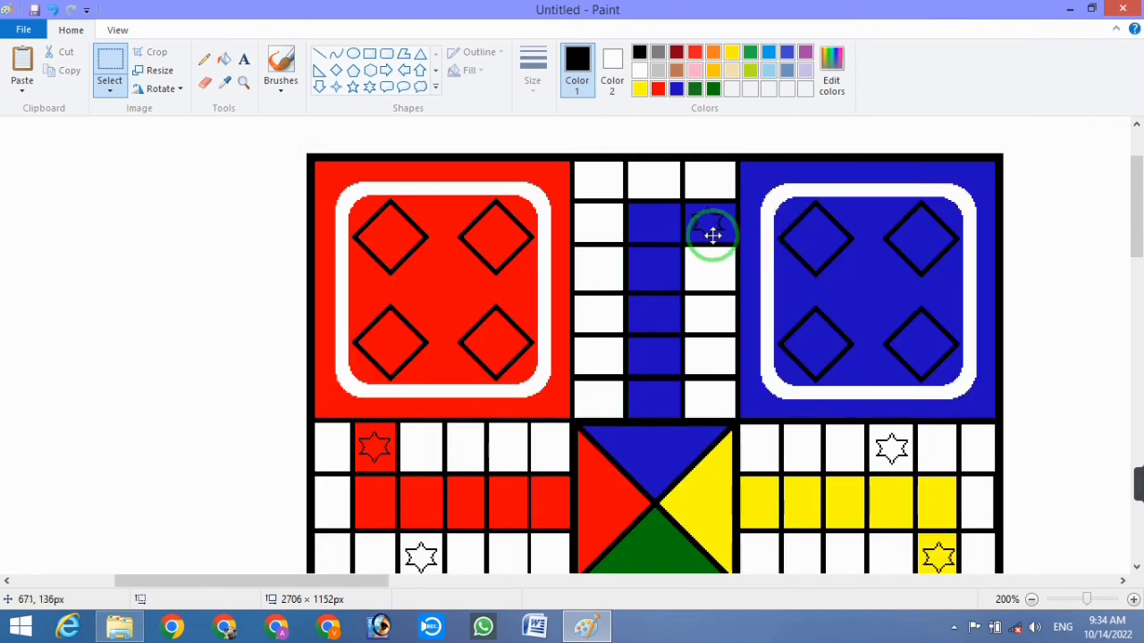
pyautogui.rightClick(115, 184)
pyautogui.click(158, 233)
pyautogui.moveTo(44, 157); pyautogui.dragTo(598, 267)
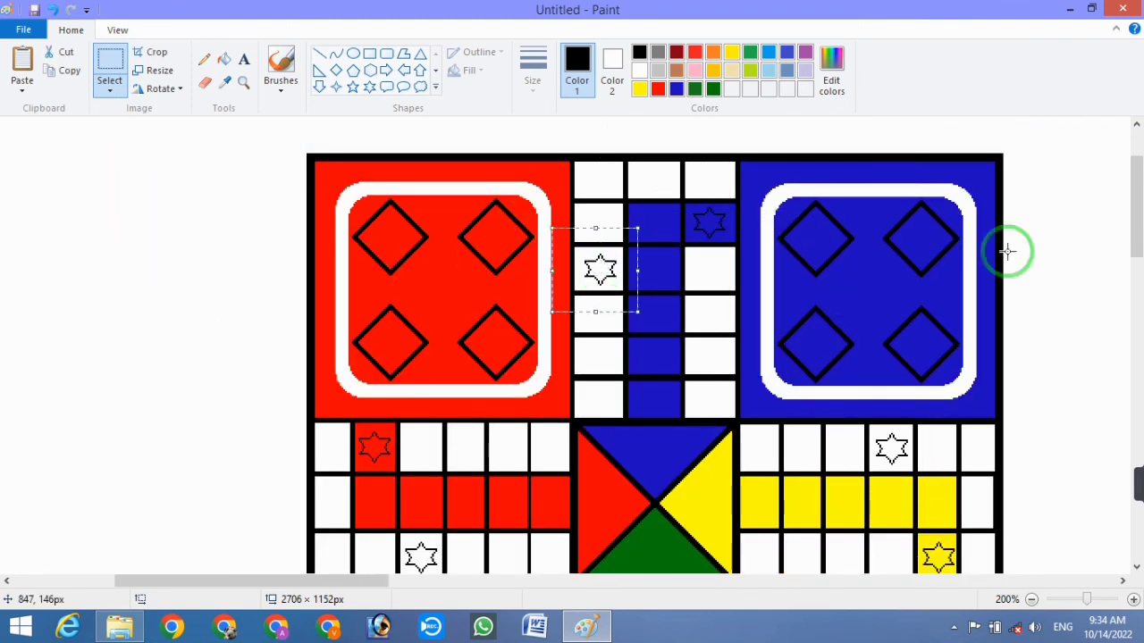
# Fill the star in the white cell of the bottom arm's right column with the custom dark green
pyautogui.scroll(-2, 524, 289)
pyautogui.scroll(-2, 523, 301)
pyautogui.scroll(2, 498, 281)
pyautogui.scroll(-3, 710, 304)
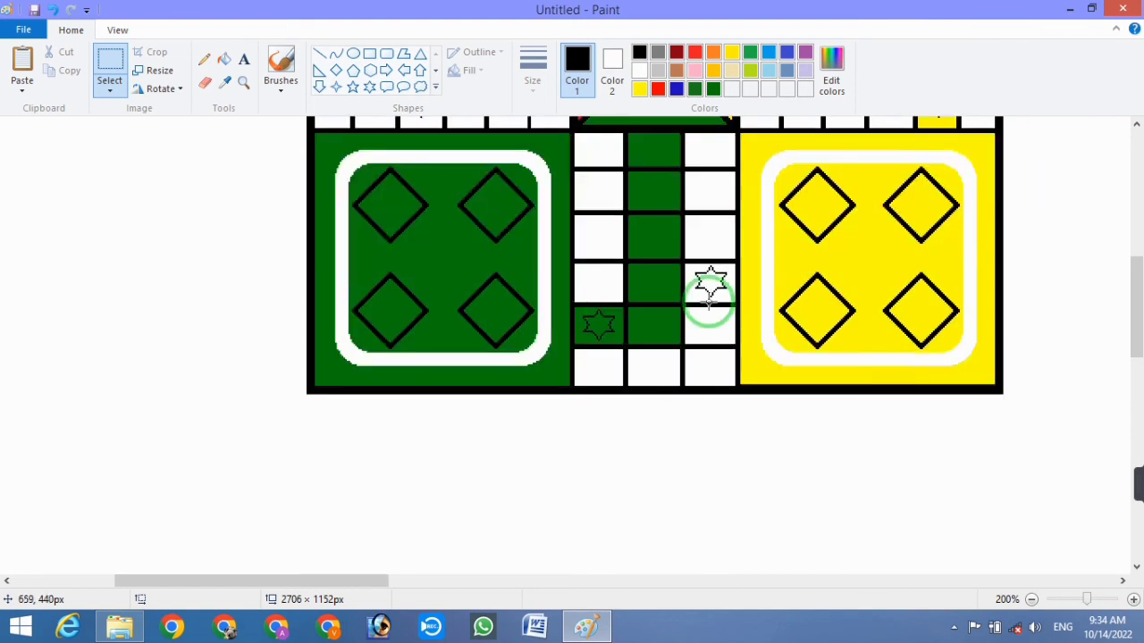
pyautogui.click(713, 89)
pyautogui.click(715, 284)
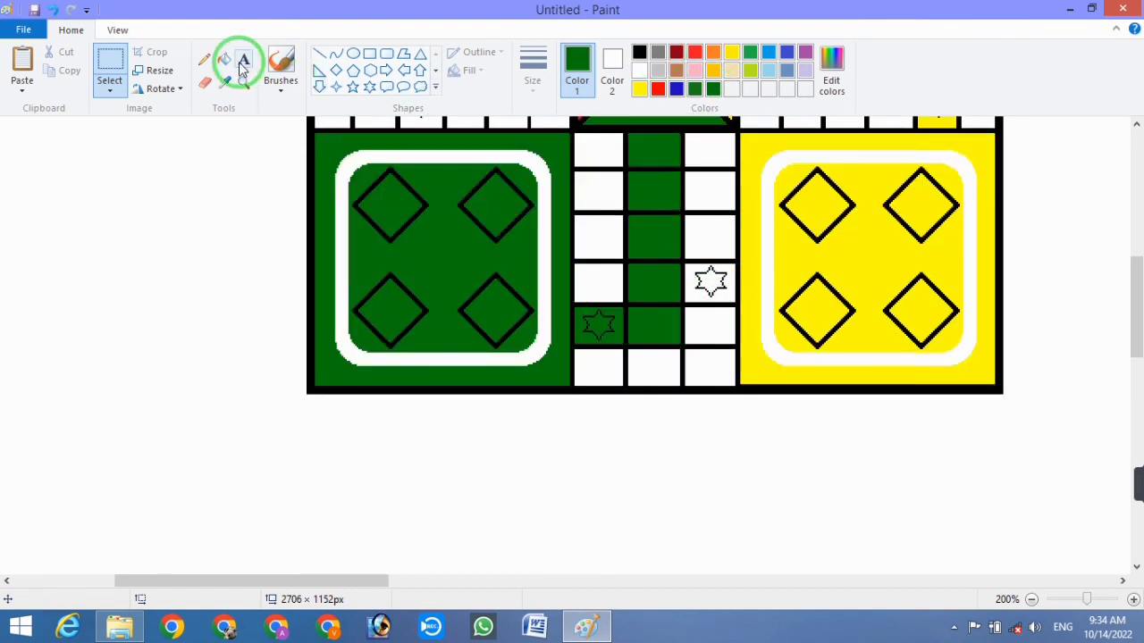
pyautogui.click(228, 61)
pyautogui.click(710, 282)
# Fill the star in the white cell of the right arm's top row with the custom yellow
pyautogui.scroll(3, 632, 258)
pyautogui.click(639, 88)
pyautogui.click(893, 222)
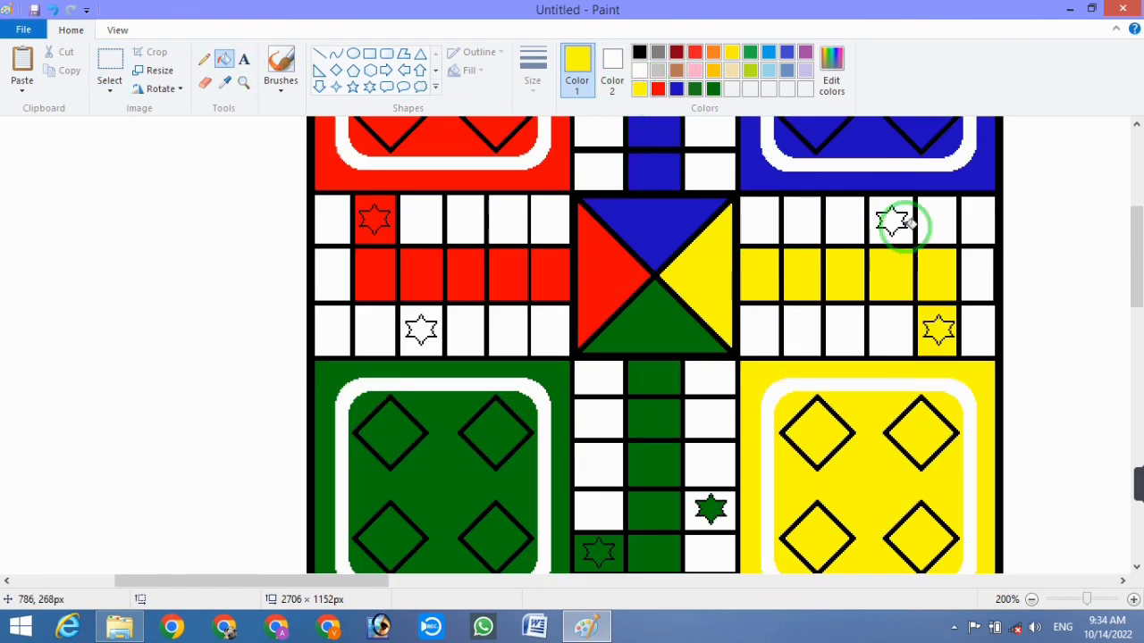
# Fill the star in the top arm's white cell with the custom blue and the left arm's white-cell star with the custom red
pyautogui.scroll(3, 651, 204)
pyautogui.click(677, 88)
pyautogui.click(600, 268)
pyautogui.click(657, 88)
pyautogui.scroll(-6, 416, 268)
pyautogui.click(419, 227)
# Fill the stars in the blue, yellow, red and green cells of the board's arms with white
pyautogui.scroll(6, 643, 199)
pyautogui.click(577, 61)
pyautogui.click(639, 70)
pyautogui.click(710, 223)
pyautogui.scroll(-3, 804, 313)
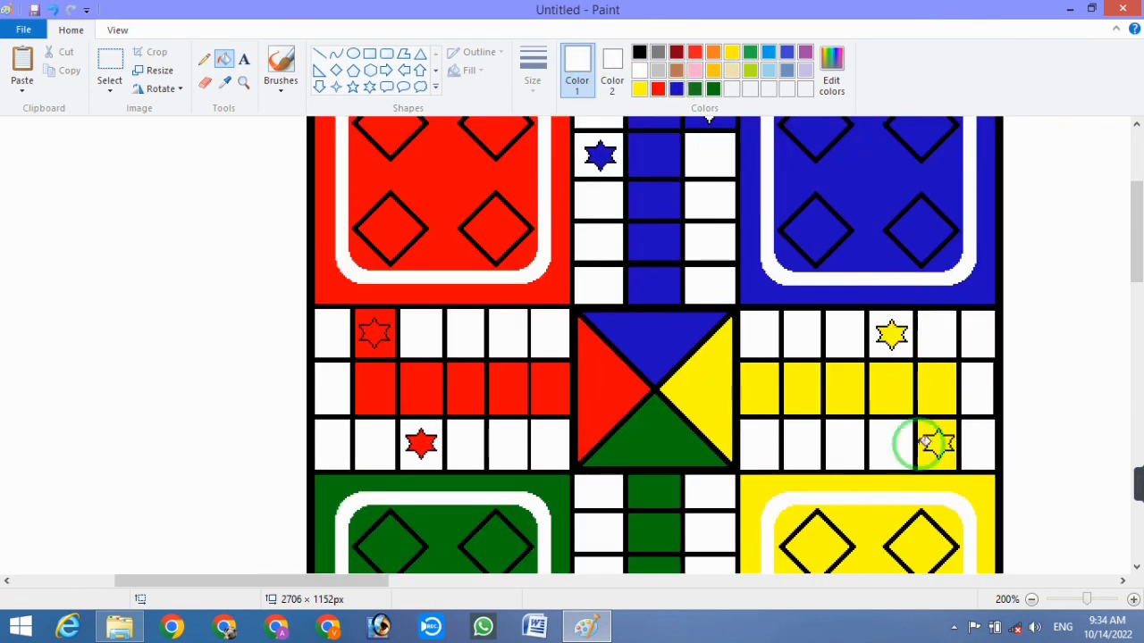
pyautogui.click(375, 331)
pyautogui.scroll(-3, 592, 393)
pyautogui.scroll(-3, 600, 438)
pyautogui.click(600, 439)
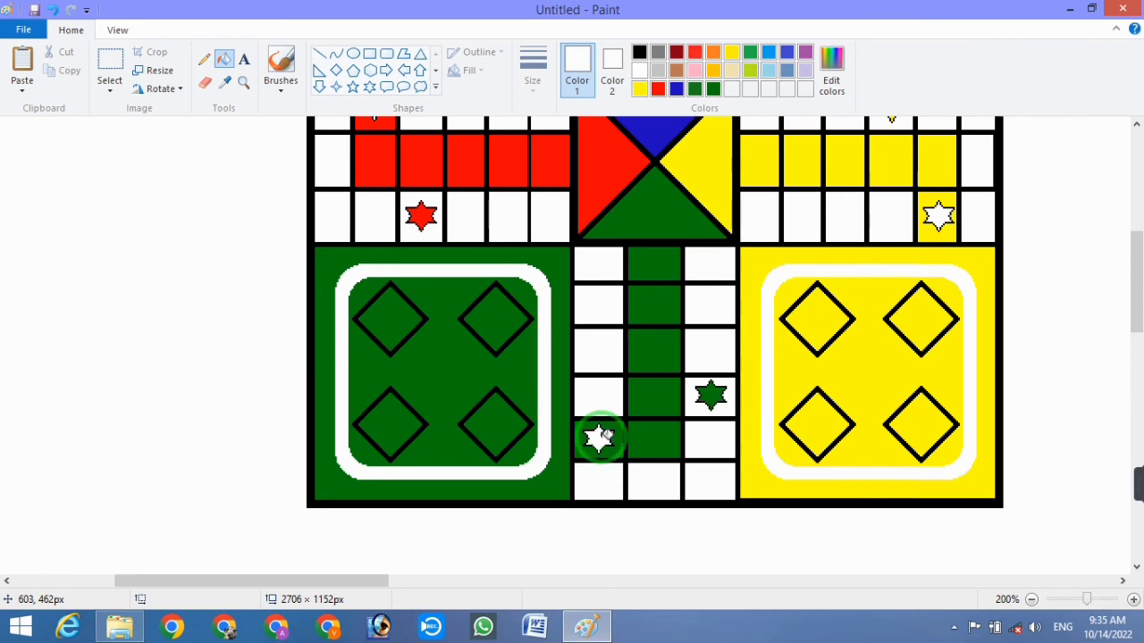
pyautogui.scroll(-7, 774, 388)
# Recolour the outlines of the four diamonds in the red quadrant white
pyautogui.scroll(15, 709, 289)
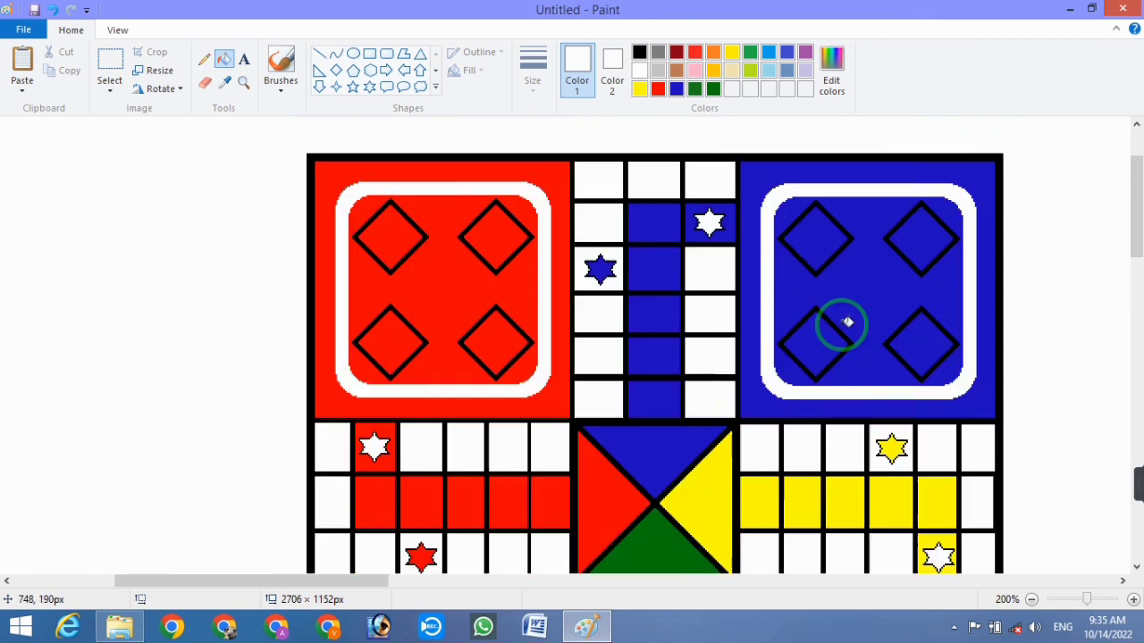
pyautogui.scroll(-12, 849, 323)
pyautogui.scroll(15, 844, 322)
pyautogui.scroll(-12, 844, 322)
pyautogui.scroll(15, 844, 322)
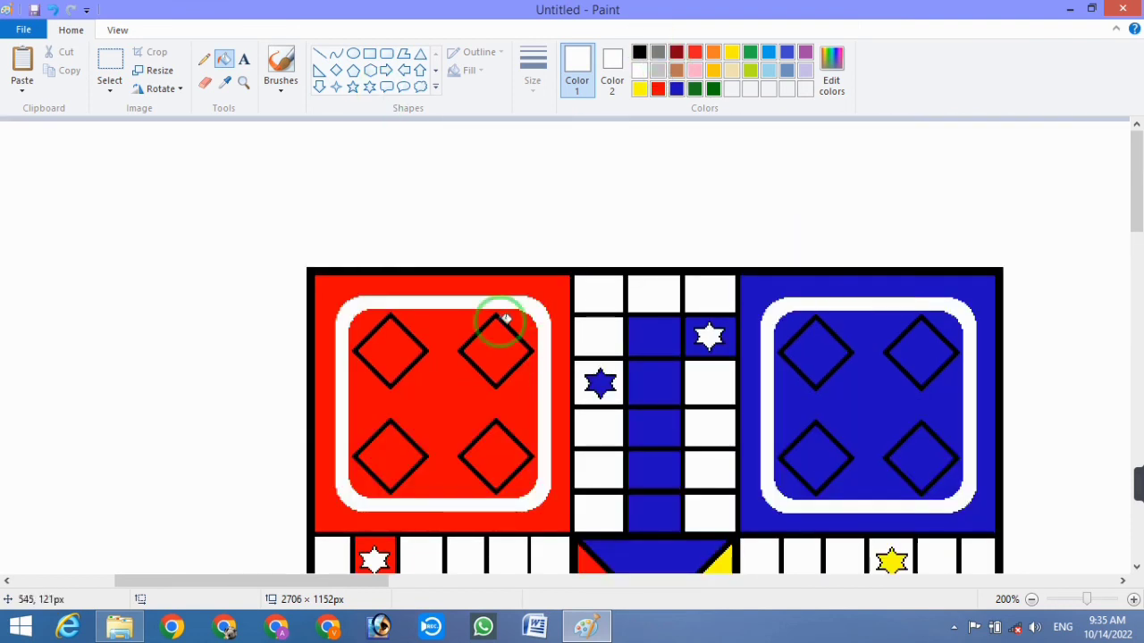
pyautogui.click(504, 318)
pyautogui.click(420, 352)
pyautogui.scroll(-3, 418, 348)
pyautogui.click(399, 201)
pyautogui.click(503, 195)
# Recolour the outlines of the two lower diamonds and the upper-right diamond in the blue quadrant white, undoing any stray fills
pyautogui.click(823, 199)
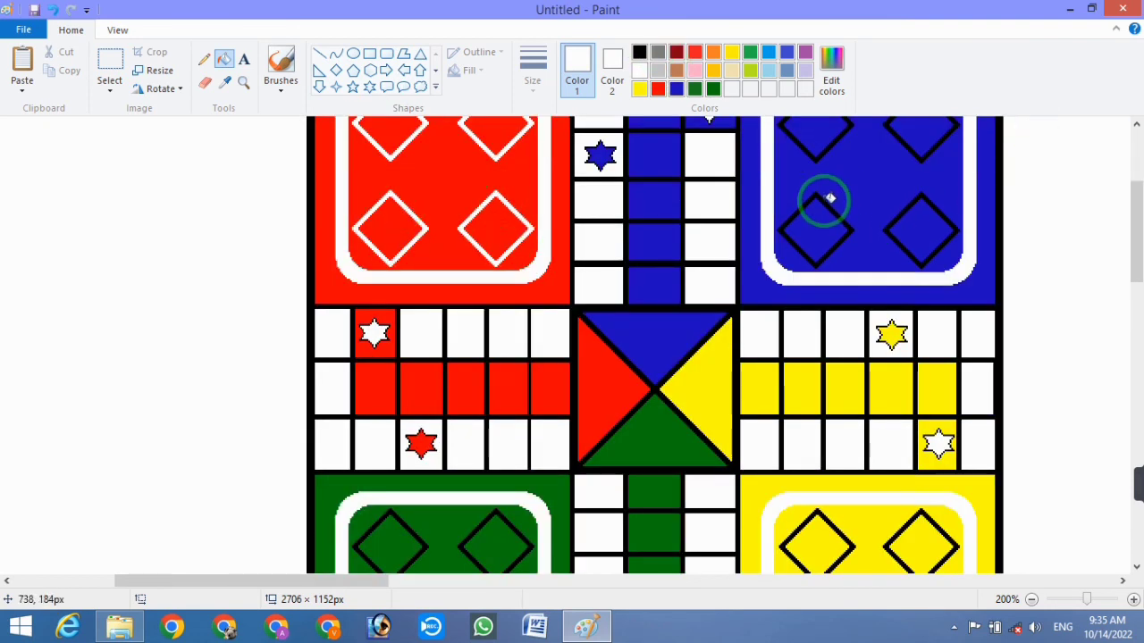
pyautogui.click(822, 146)
pyautogui.hotkey('ctrl', 'z')
pyautogui.click(839, 147)
pyautogui.hotkey('ctrl', 'z')
pyautogui.click(922, 198)
pyautogui.click(927, 159)
pyautogui.hotkey('ctrl', 'z')
pyautogui.click(916, 152)
pyautogui.click(840, 136)
pyautogui.hotkey('ctrl', 'z')
pyautogui.click(815, 163)
pyautogui.hotkey('ctrl', 'z')
pyautogui.click(816, 157)
pyautogui.hotkey('ctrl', 'z')
# Recolour the outline of the upper-left diamond in the blue quadrant white
pyautogui.keyDown('ctrl'); pyautogui.scroll(1, 1081, 554); pyautogui.keyUp('ctrl')
pyautogui.moveTo(1137, 216); pyautogui.dragTo(1137, 189)
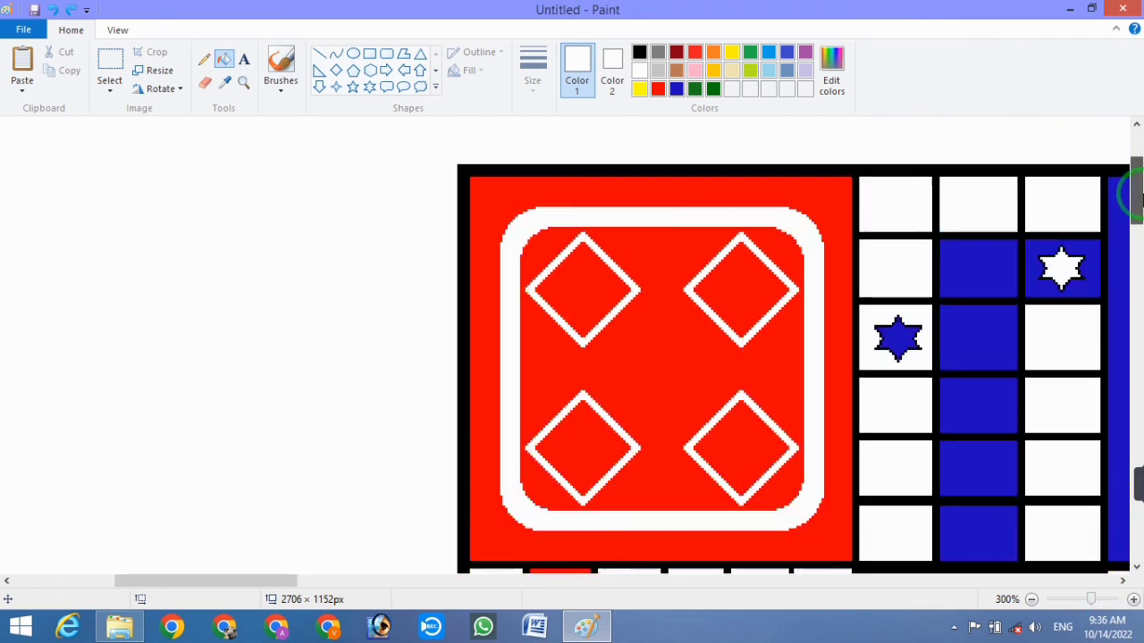
pyautogui.moveTo(280, 582); pyautogui.dragTo(404, 582)
pyautogui.click(466, 239)
# Recolour the outlines of the four diamonds in the yellow quadrant white
pyautogui.scroll(-5, 536, 268)
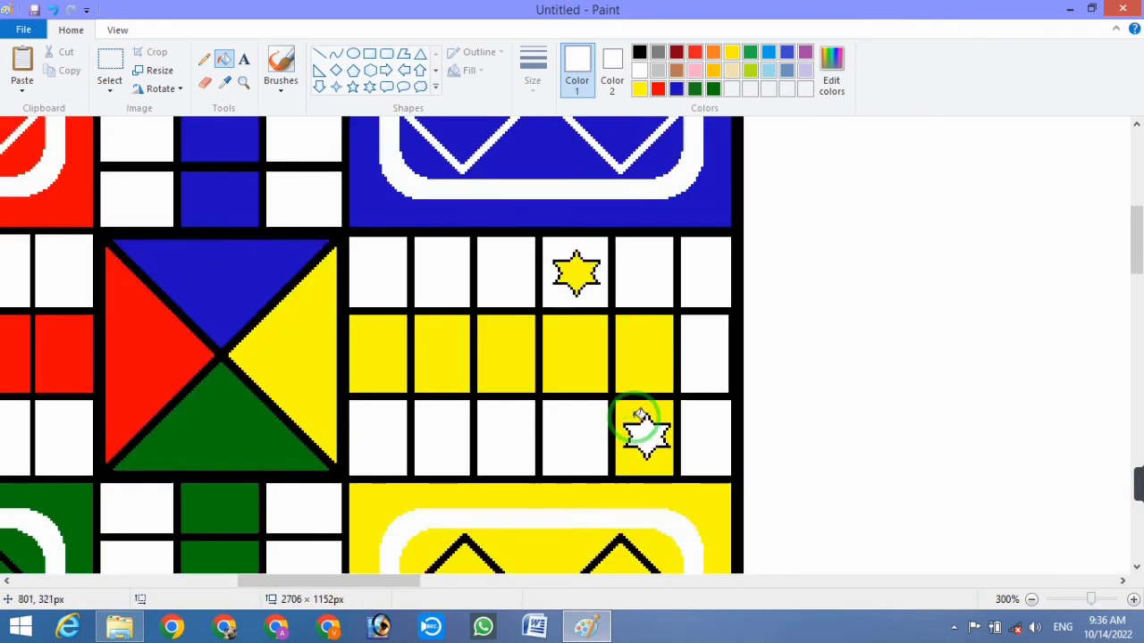
pyautogui.click(628, 308)
pyautogui.click(470, 311)
pyautogui.scroll(-3, 464, 268)
pyautogui.click(462, 245)
pyautogui.click(616, 245)
# Recolour the outlines of the four diamonds in the green quadrant white
pyautogui.moveTo(416, 582); pyautogui.dragTo(327, 583)
pyautogui.click(417, 244)
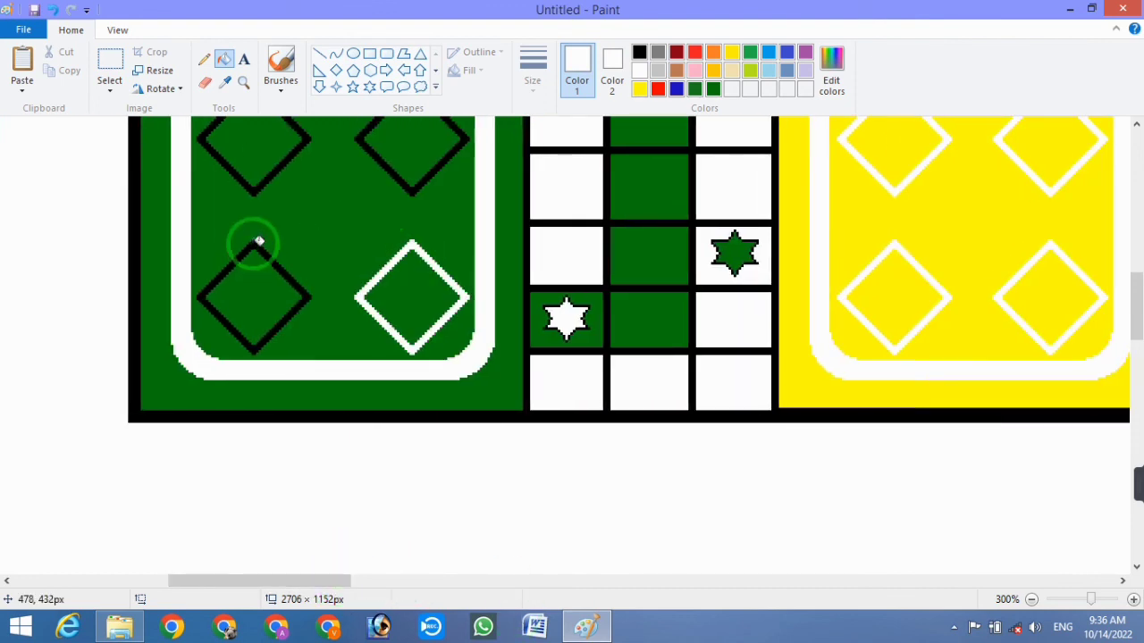
pyautogui.click(255, 242)
pyautogui.scroll(3, 256, 268)
pyautogui.click(256, 312)
pyautogui.click(429, 326)
# Look over the recoloured diamonds and stars, ending with the whole board at 100% zoom
pyautogui.scroll(-3, 421, 396)
pyautogui.scroll(5, 462, 369)
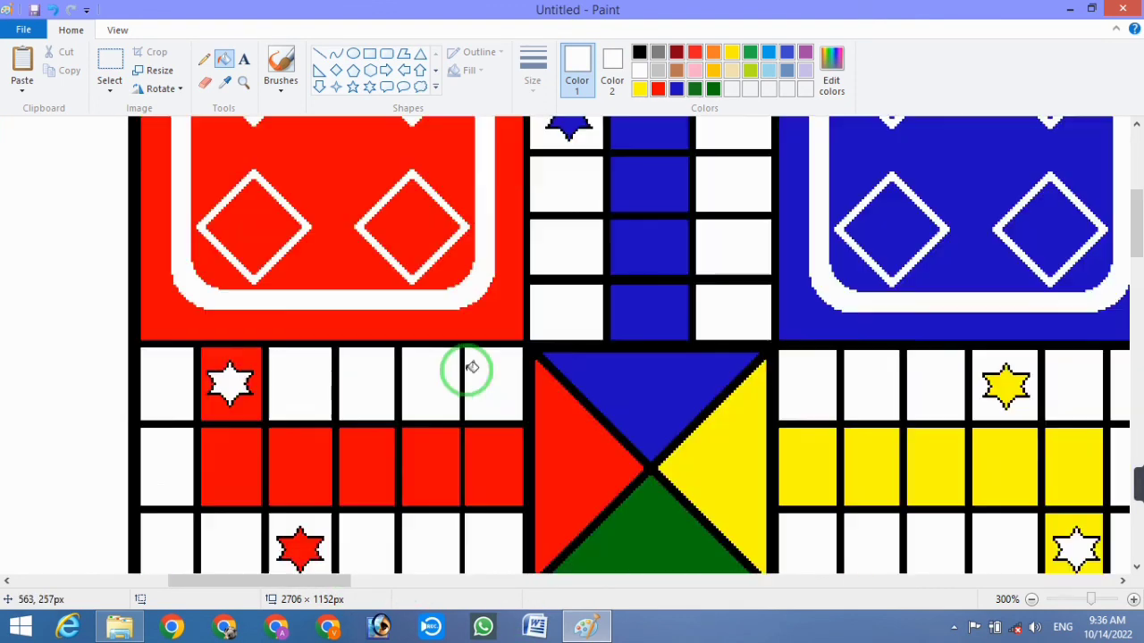
pyautogui.scroll(-5, 914, 383)
pyautogui.scroll(6, 914, 383)
pyautogui.moveTo(292, 582); pyautogui.dragTo(205, 583)
pyautogui.click(1032, 599)
pyautogui.click(1032, 600)
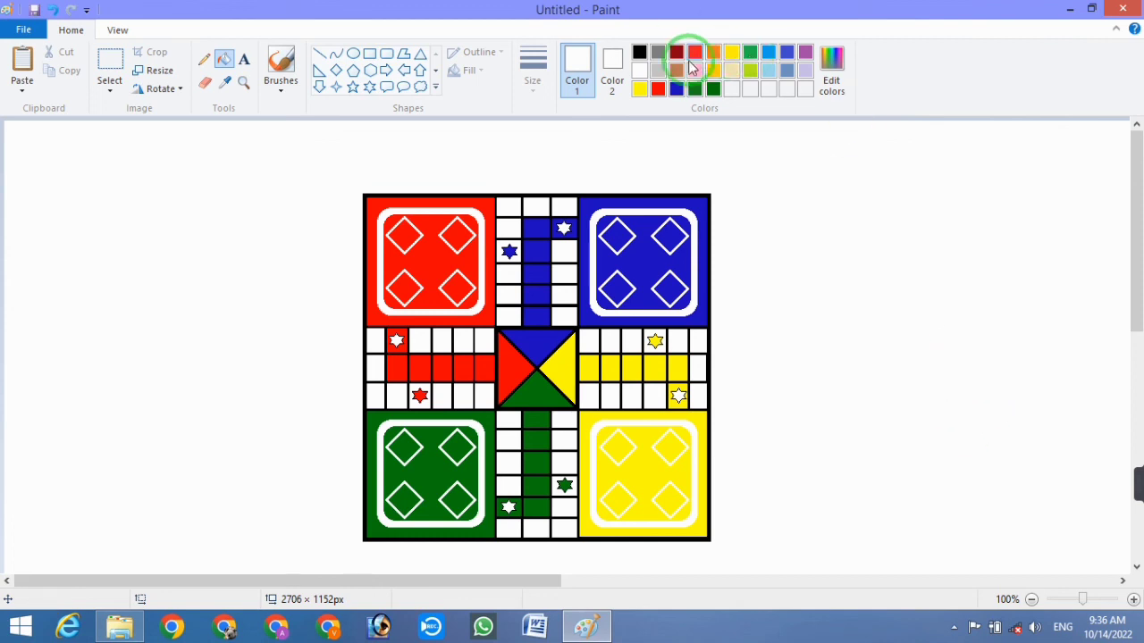
pyautogui.click(639, 52)
pyautogui.click(995, 243)
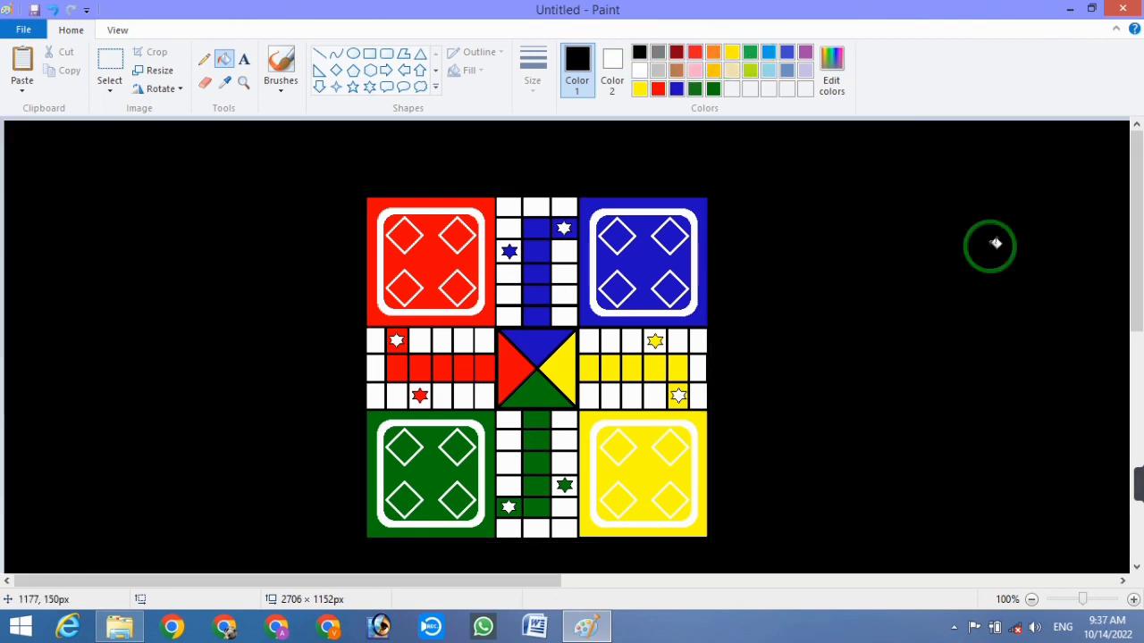
pyautogui.hotkey('ctrl', 'z')
# Fill the background around the board with purple
pyautogui.click(805, 52)
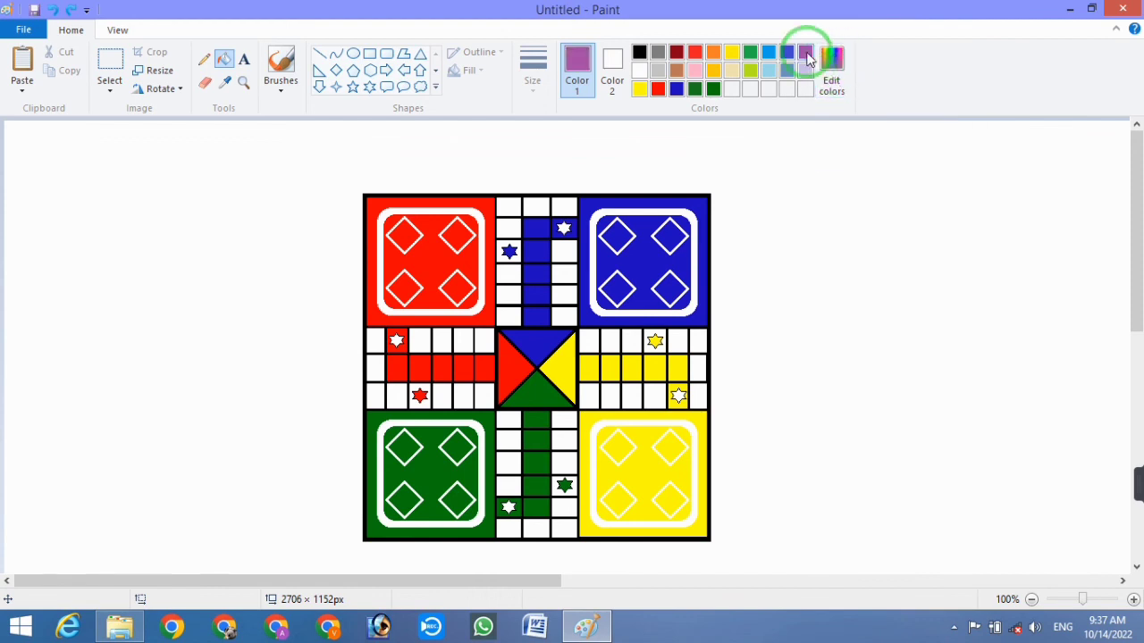
pyautogui.click(891, 208)
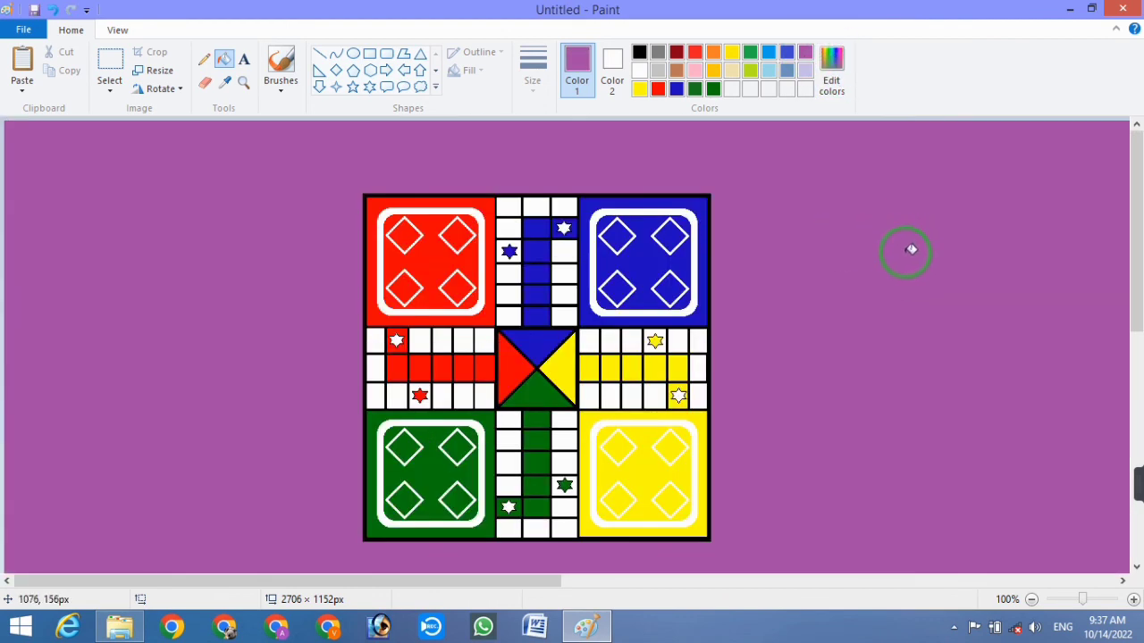
# Select the Line tool for drawing on the canvas
pyautogui.click(320, 56)
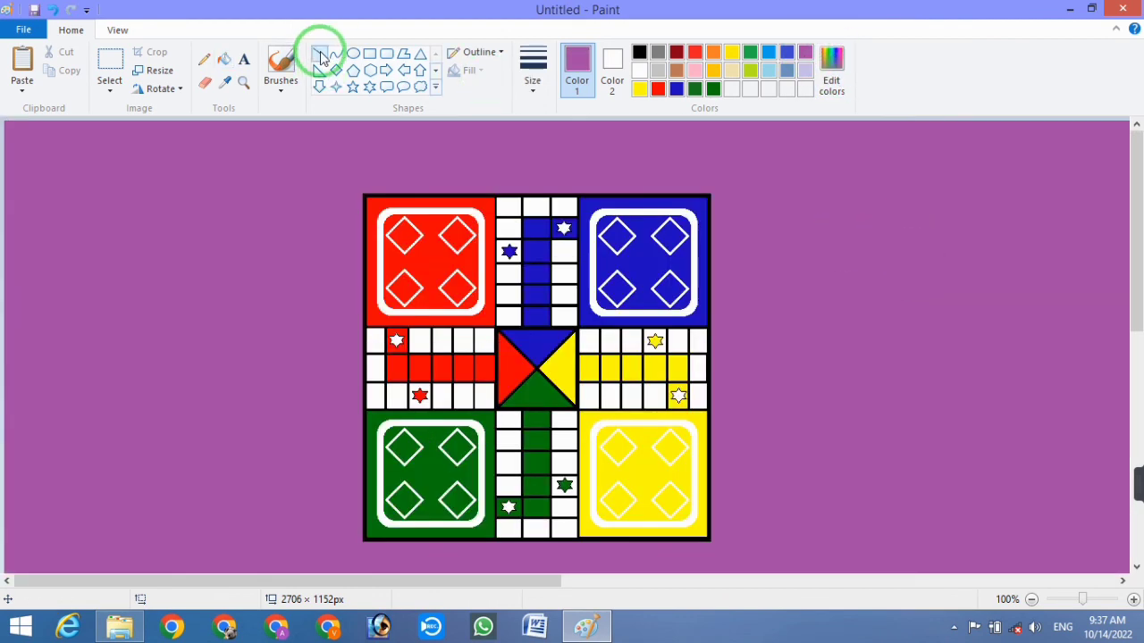